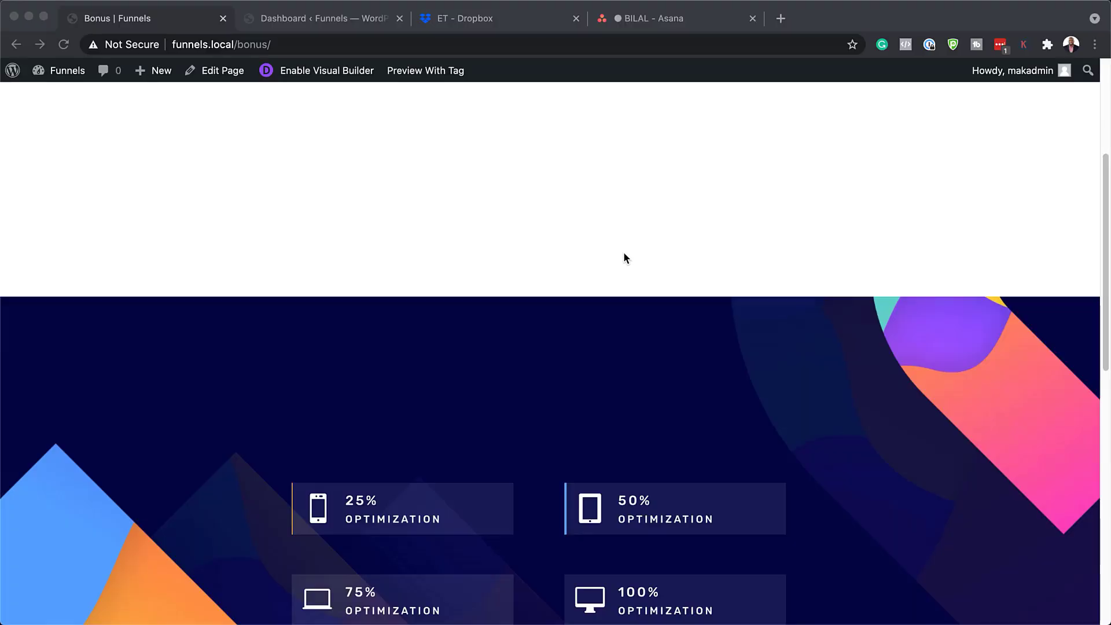
- Examine the scroll-animated optimization bars on the existing Bonus page
{"action": "scroll", "coordinate": [623, 252], "scroll_direction": "down", "scroll_amount": 3}
{"action": "scroll", "coordinate": [623, 252], "scroll_direction": "down", "scroll_amount": 5}
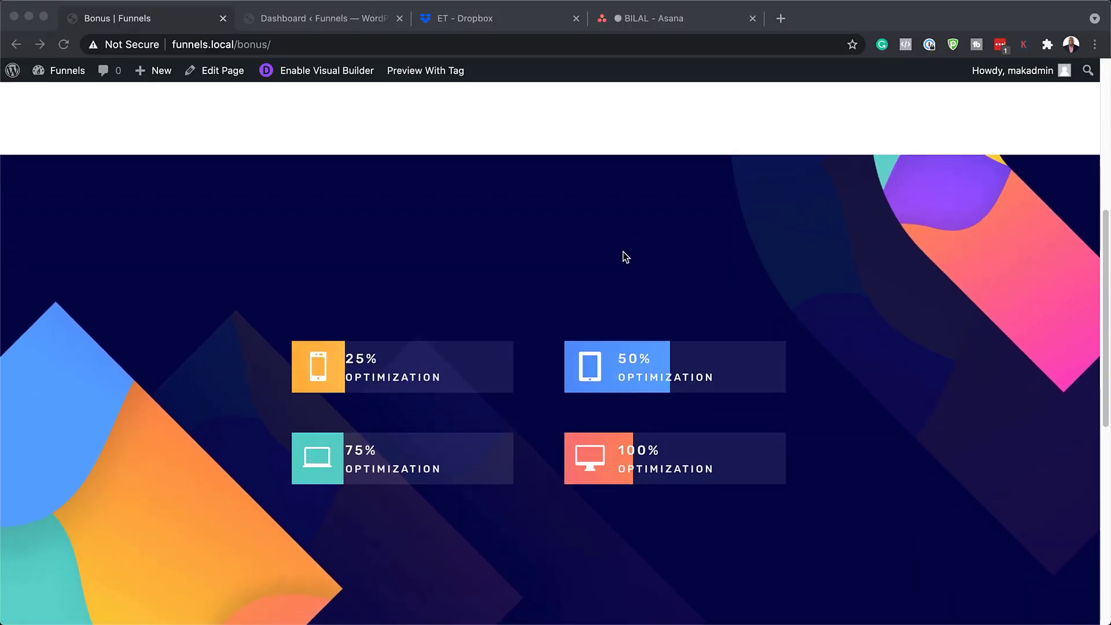
{"action": "scroll", "coordinate": [623, 252], "scroll_direction": "up", "scroll_amount": 5}
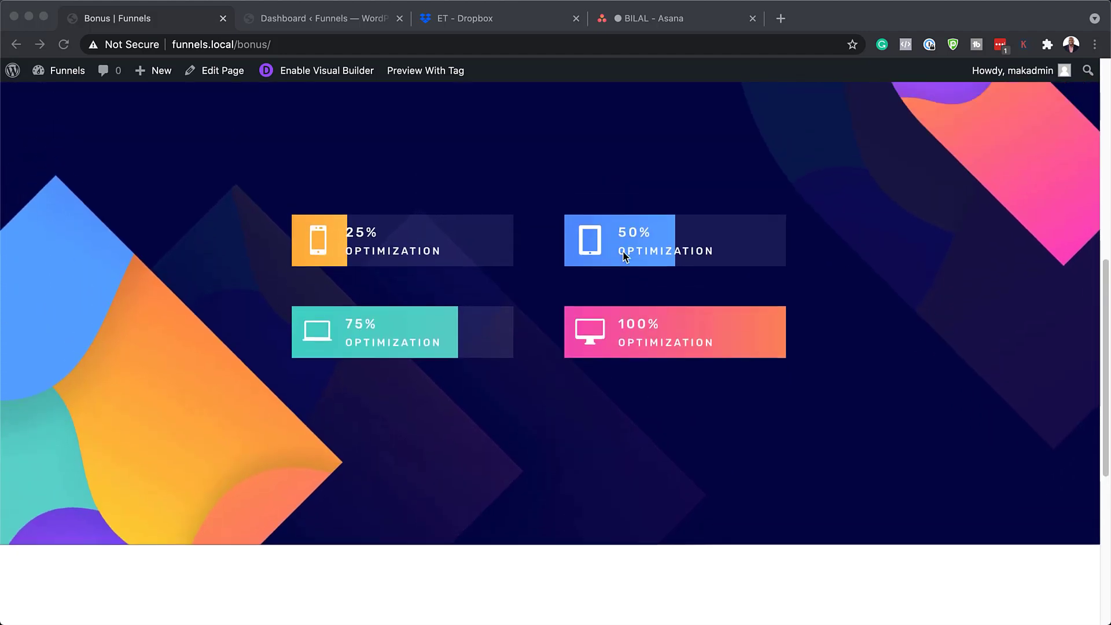
{"action": "scroll", "coordinate": [624, 255], "scroll_direction": "up", "scroll_amount": 3}
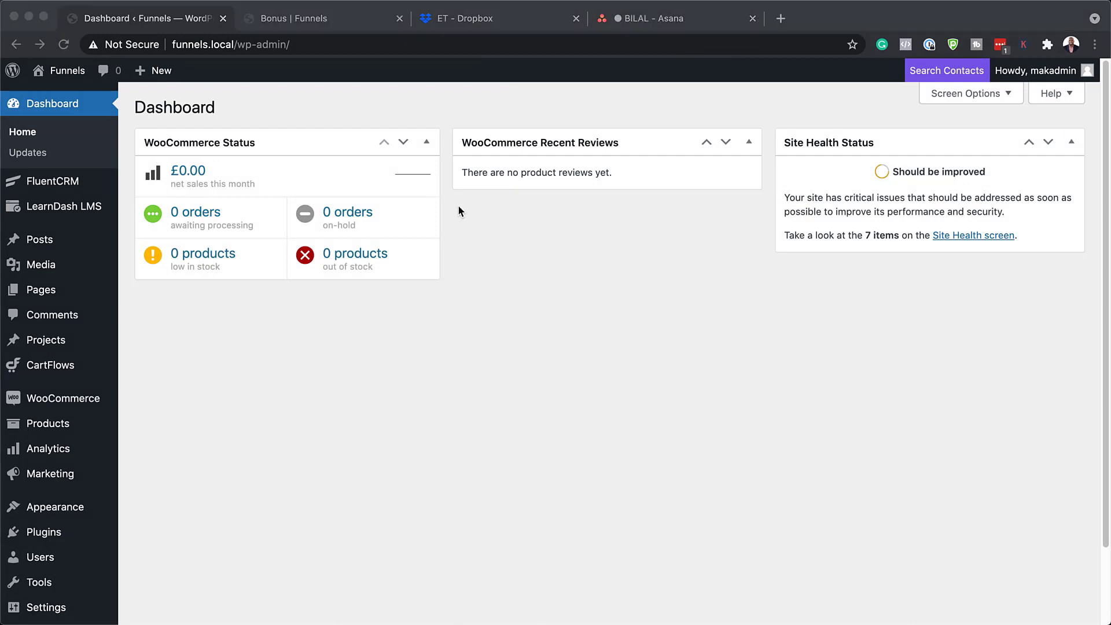
- Create a new WordPress page titled "Scroll" and open it in the Divi Builder
{"action": "mouse_move", "coordinate": [71, 296]}
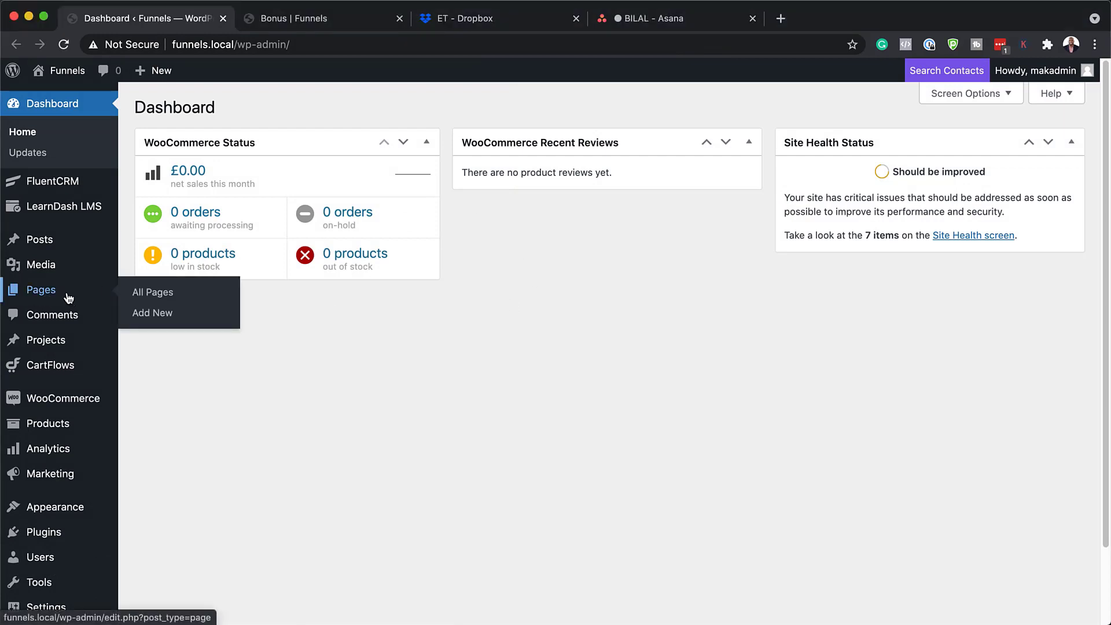
{"action": "left_click", "coordinate": [159, 315]}
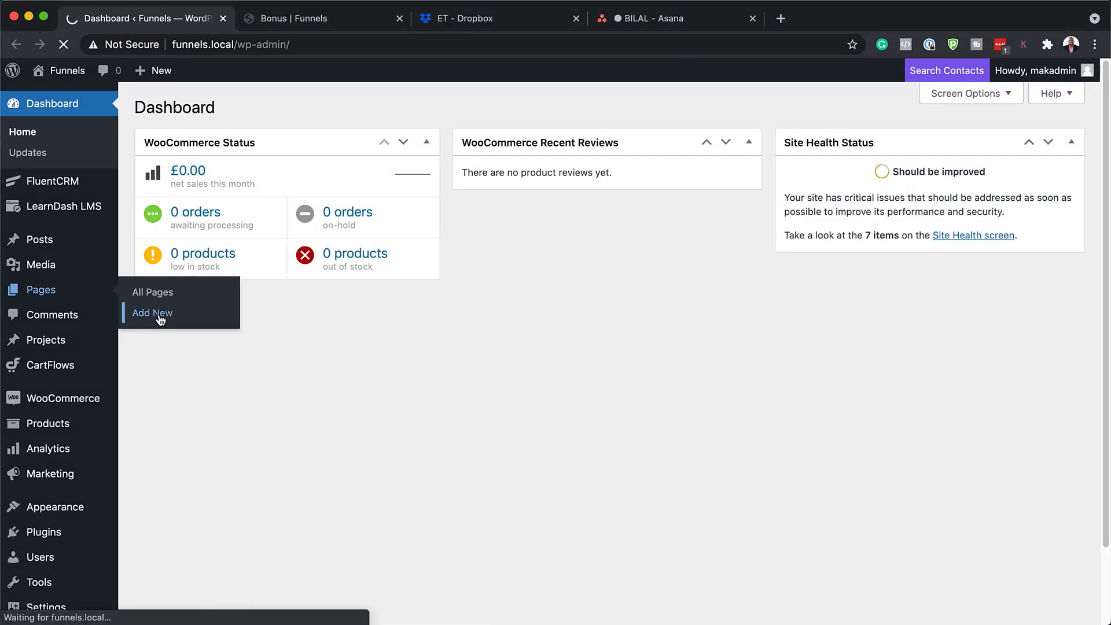
{"action": "type", "text": "S"}
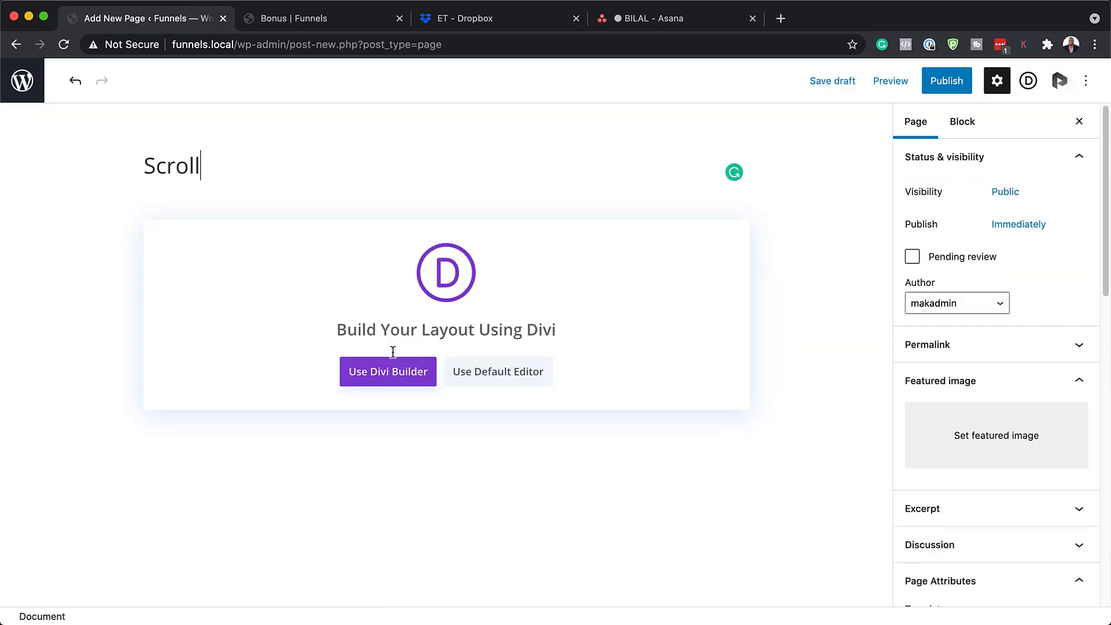
{"action": "type", "text": "croll"}
{"action": "left_click", "coordinate": [389, 375]}
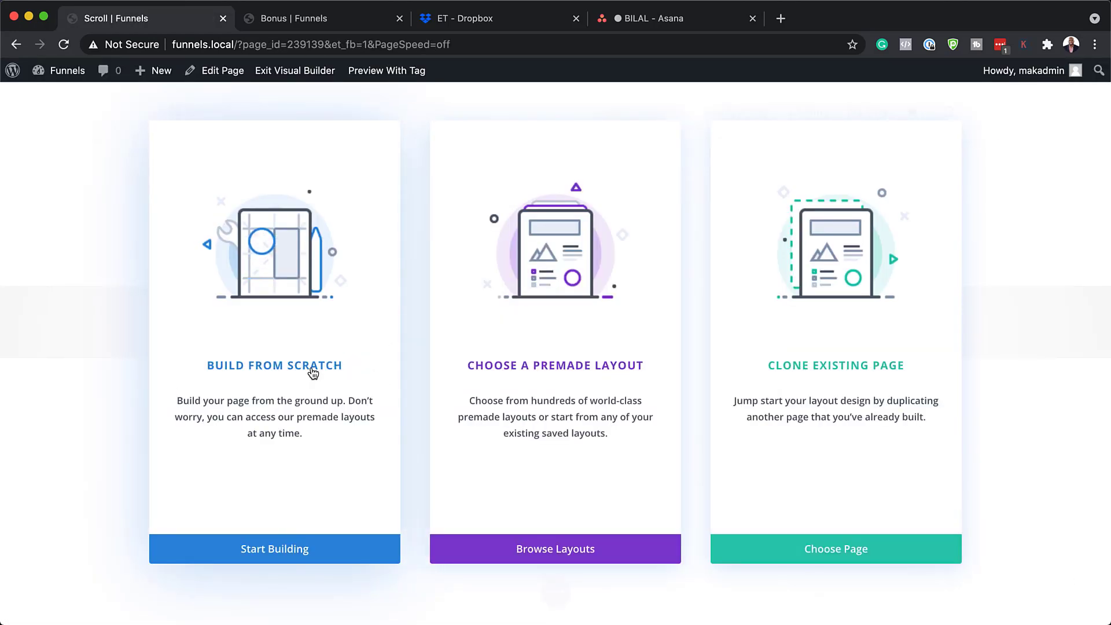
- Start building the page from scratch and insert a row with two equal columns, without adding a module
{"action": "left_click", "coordinate": [303, 555]}
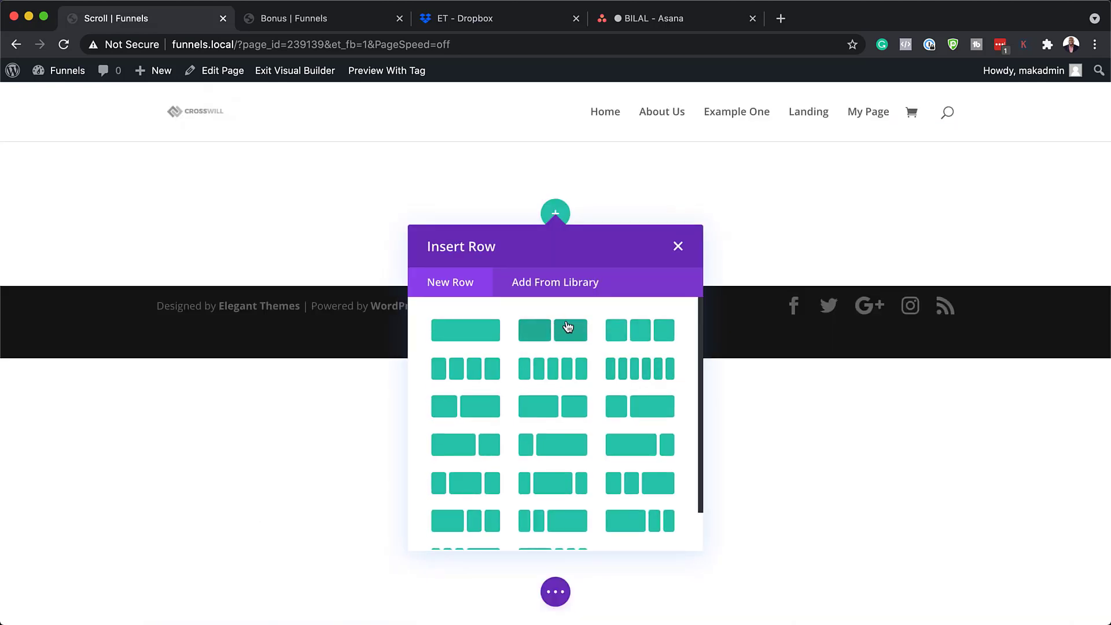
{"action": "left_click", "coordinate": [567, 327]}
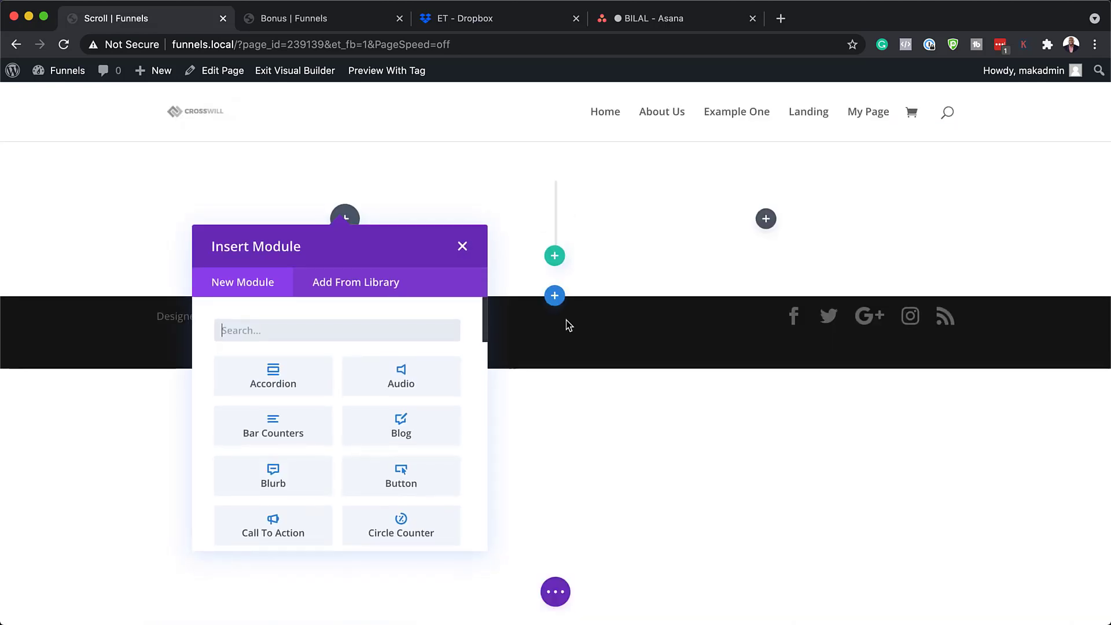
{"action": "left_click", "coordinate": [461, 248]}
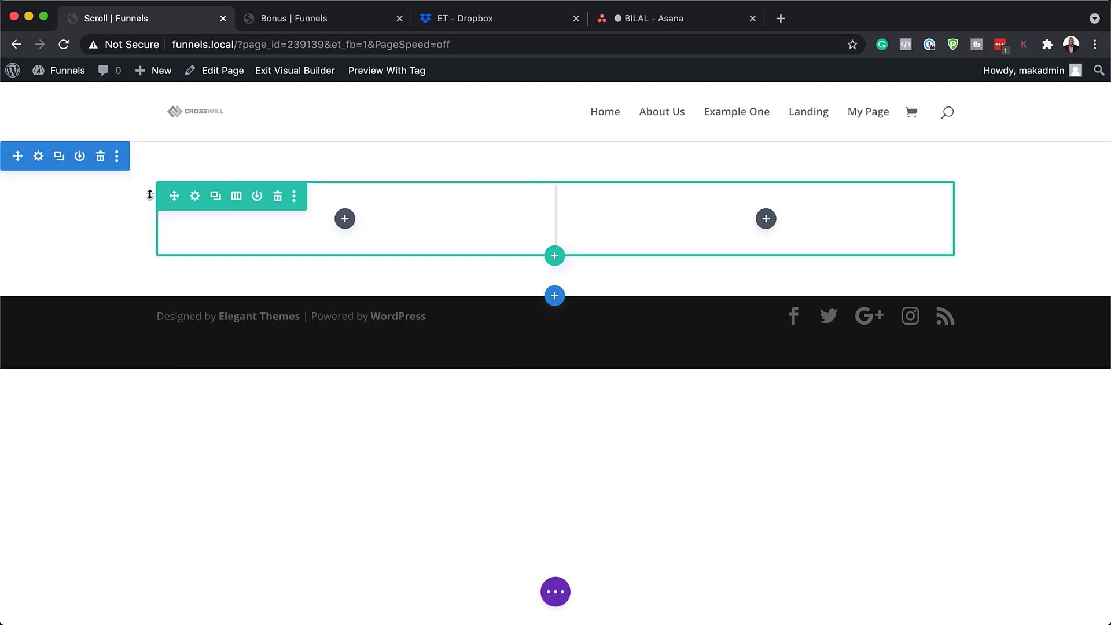
- Set the section's background color to #000545
{"action": "left_click", "coordinate": [40, 156]}
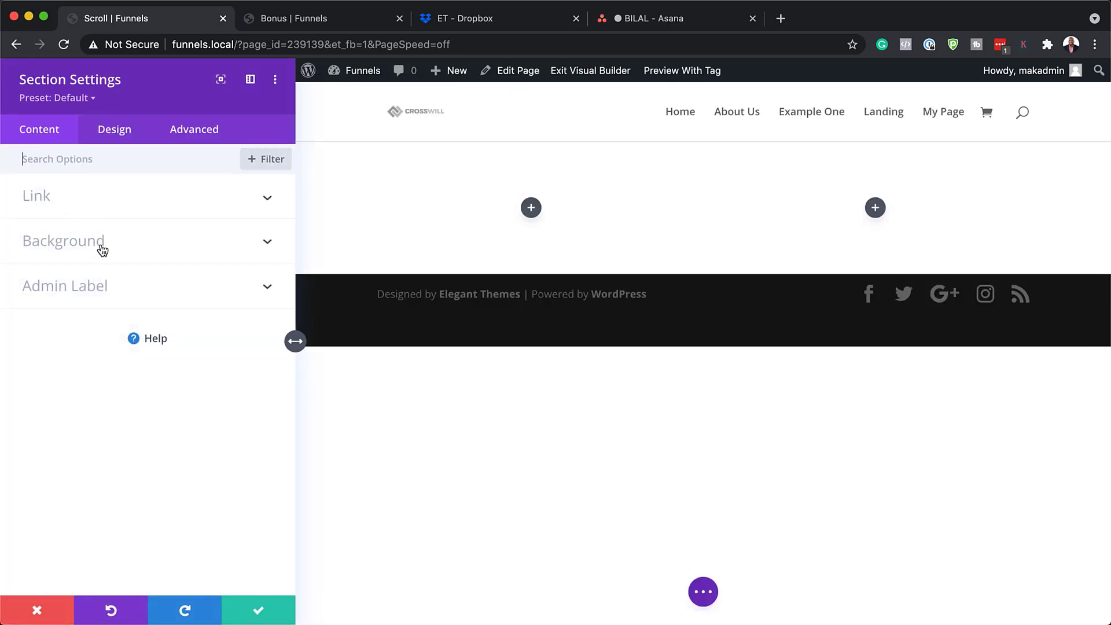
{"action": "left_click", "coordinate": [102, 248]}
{"action": "left_click", "coordinate": [143, 315]}
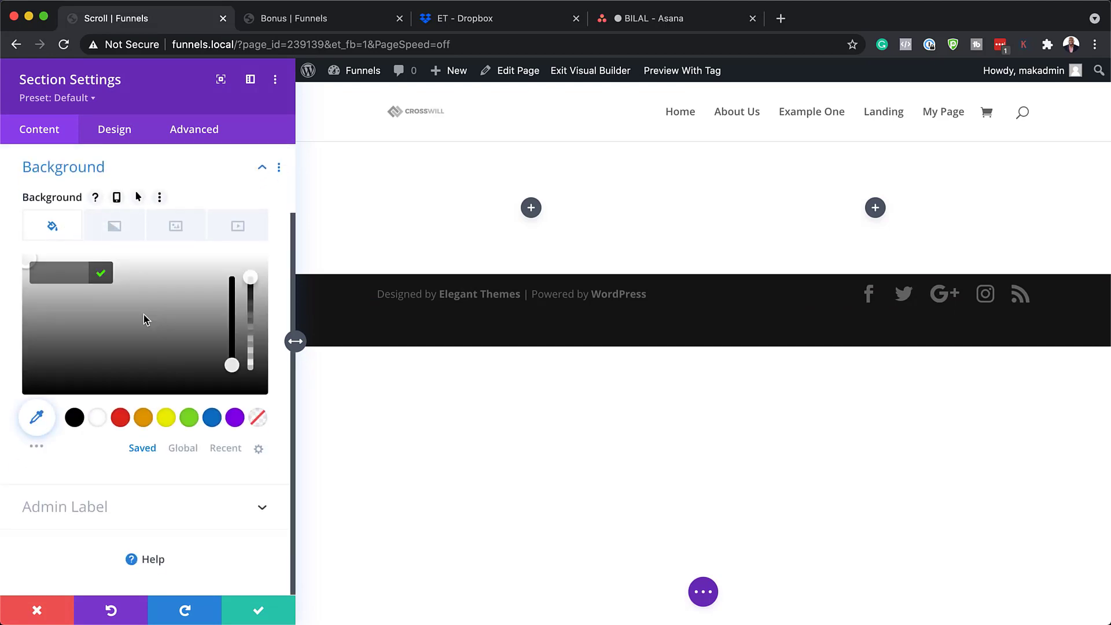
{"action": "left_click", "coordinate": [51, 271]}
{"action": "type", "text": "#000545"}
{"action": "key", "text": "Return"}
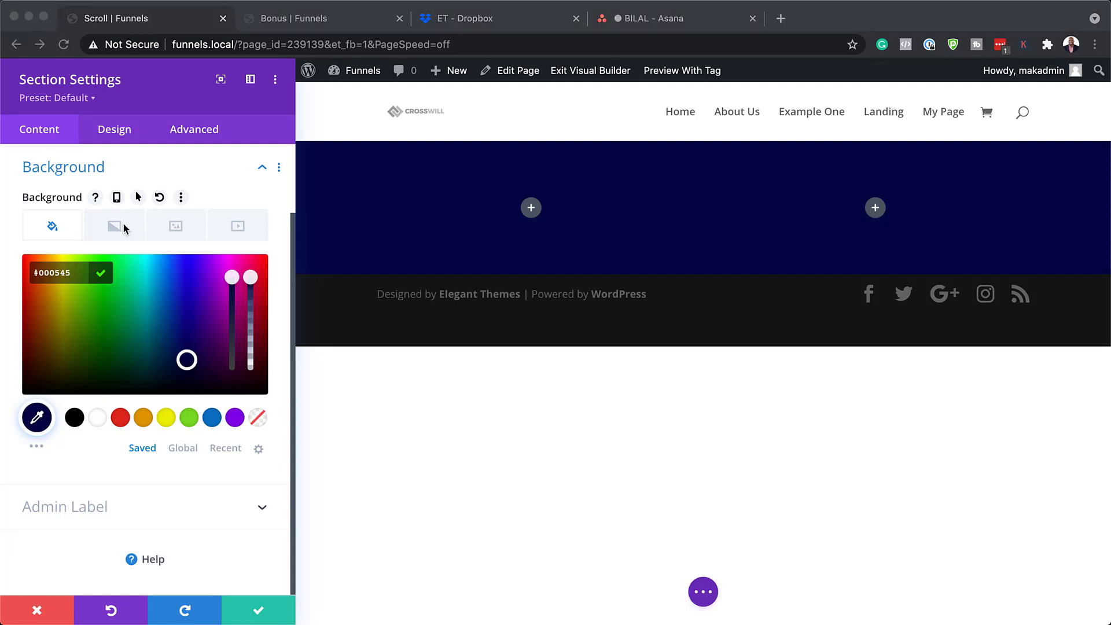
- Set the section's top margin to 80vh and link the bottom margin to the same value
{"action": "left_click", "coordinate": [141, 140]}
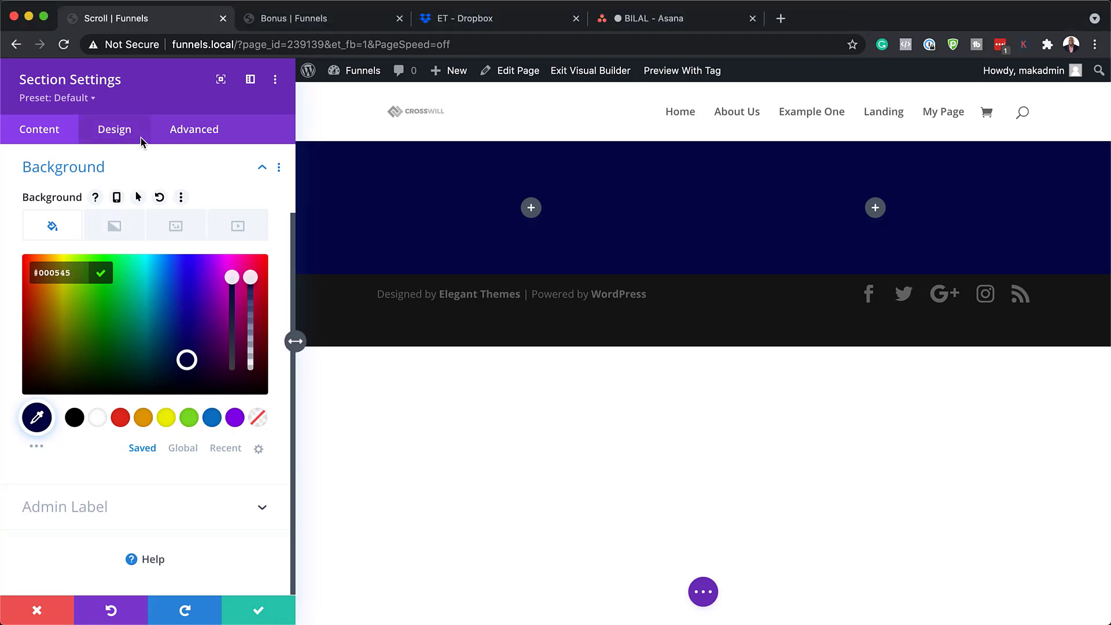
{"action": "left_click", "coordinate": [56, 333]}
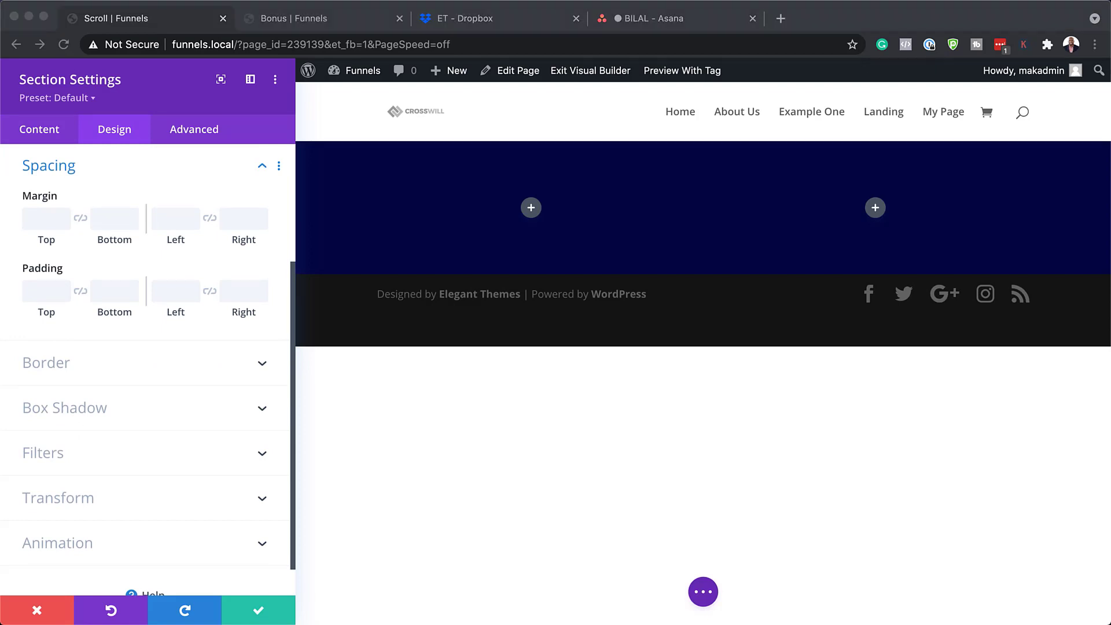
{"action": "left_click", "coordinate": [45, 219]}
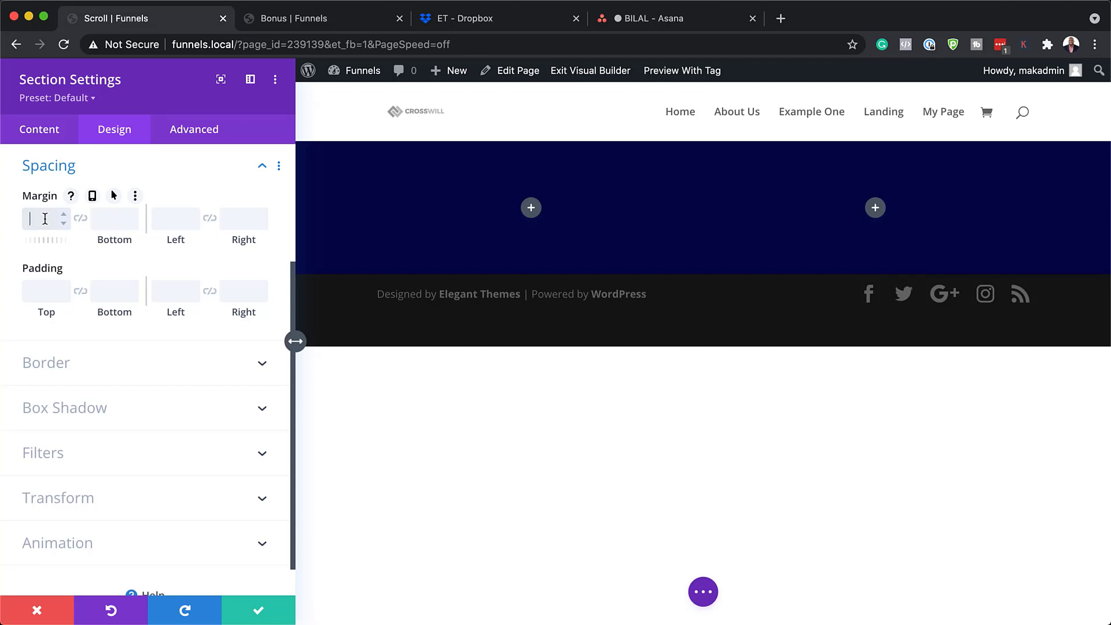
{"action": "type", "text": "80vh"}
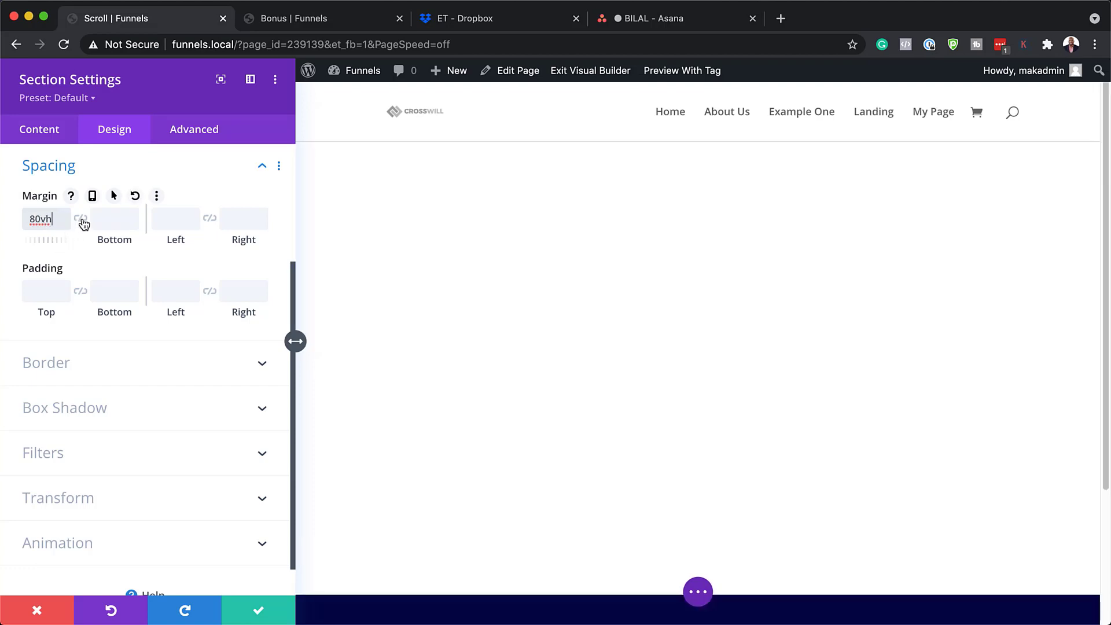
{"action": "left_click", "coordinate": [81, 219]}
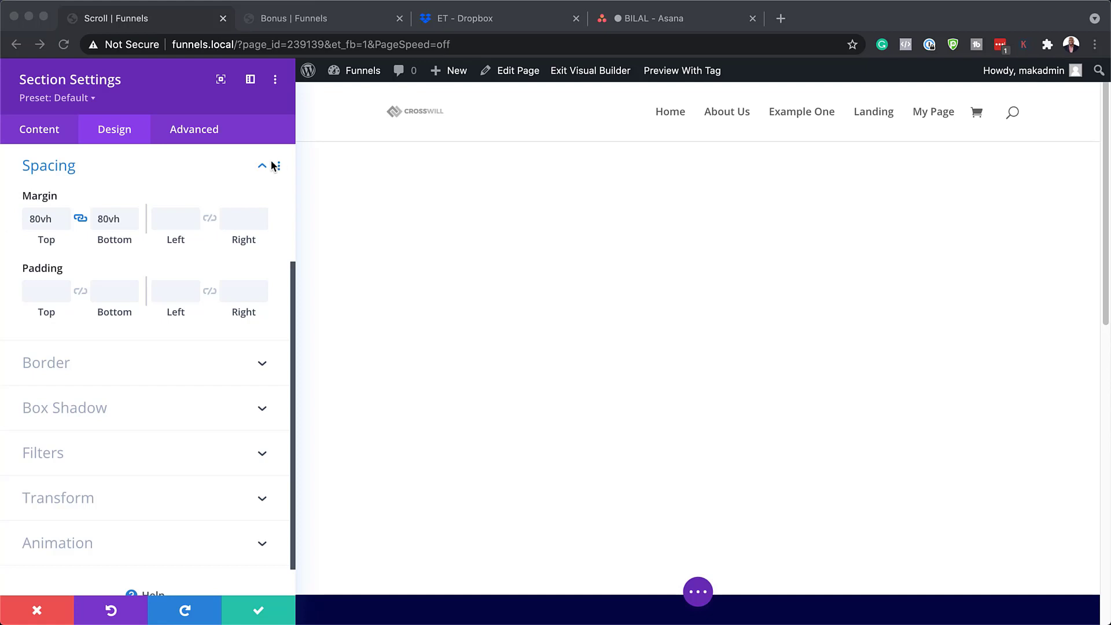
- Set the section's linked top and bottom padding to 10vw and save the section settings
{"action": "left_click", "coordinate": [34, 290]}
{"action": "type", "text": "10vw"}
{"action": "left_click", "coordinate": [81, 292]}
{"action": "left_click", "coordinate": [258, 609]}
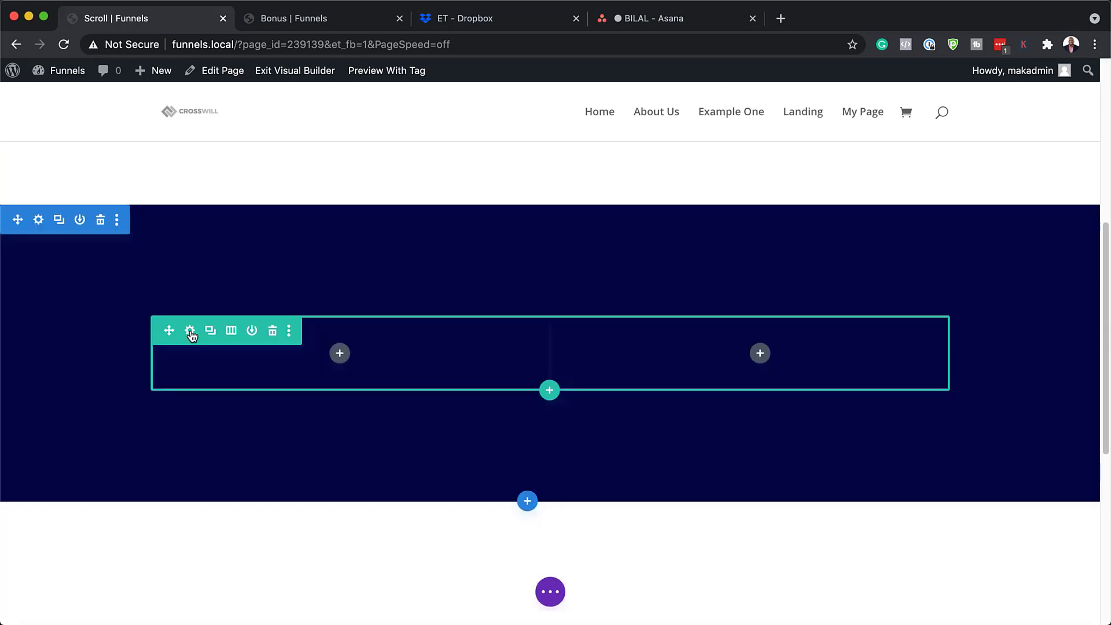
- Size the two-column row to a width of 90% with a maximum width of 700px
{"action": "left_click", "coordinate": [191, 331]}
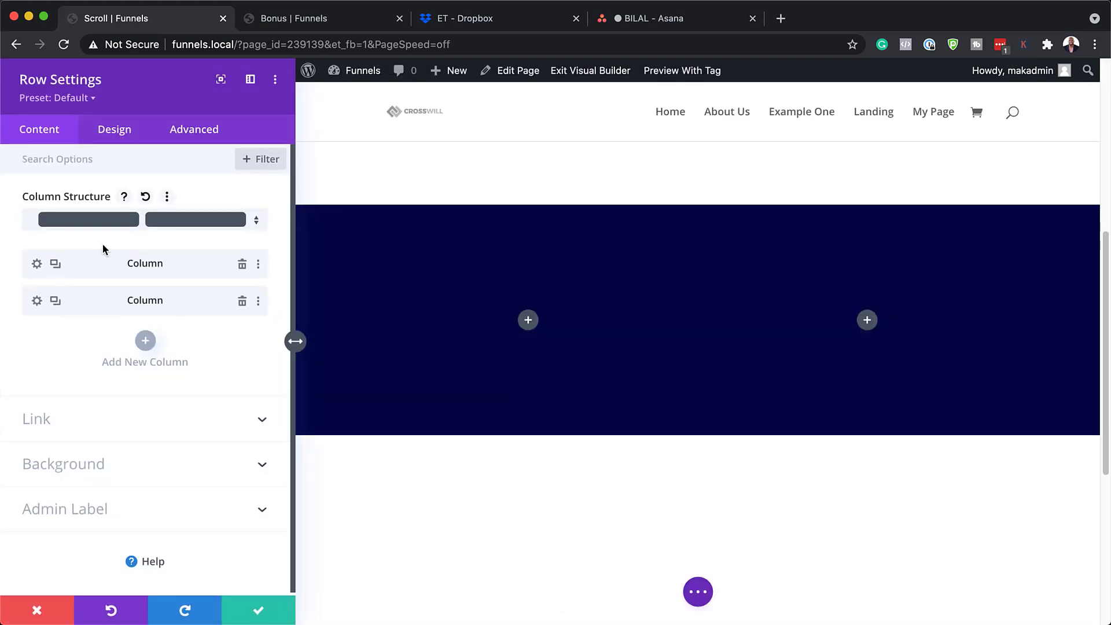
{"action": "left_click", "coordinate": [122, 130]}
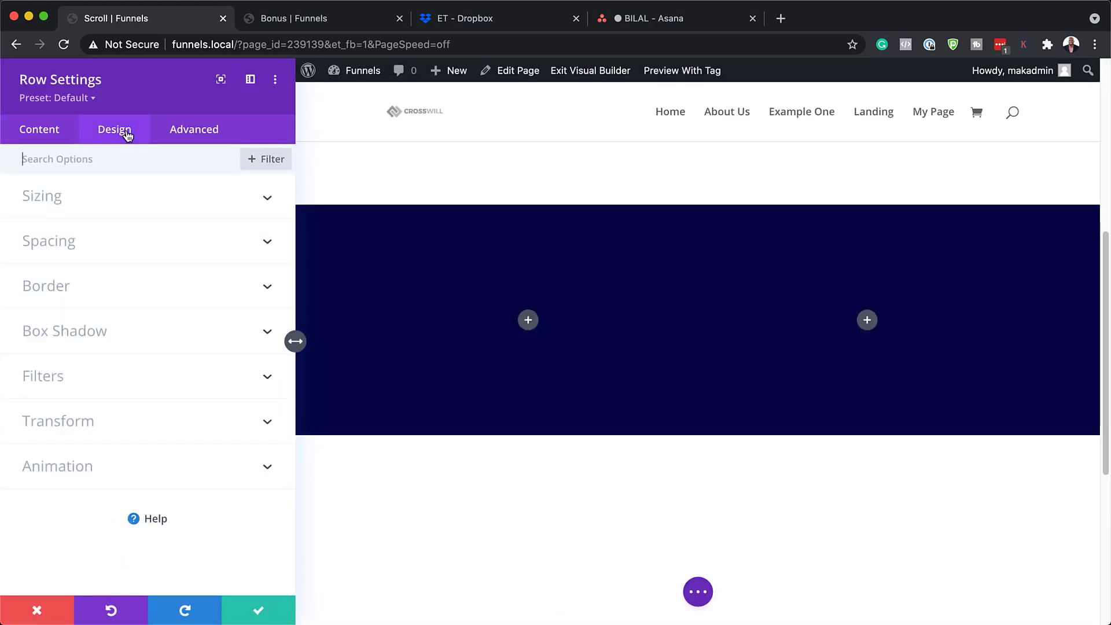
{"action": "left_click", "coordinate": [60, 203]}
{"action": "triple_click", "coordinate": [235, 367]}
{"action": "type", "text": "90%"}
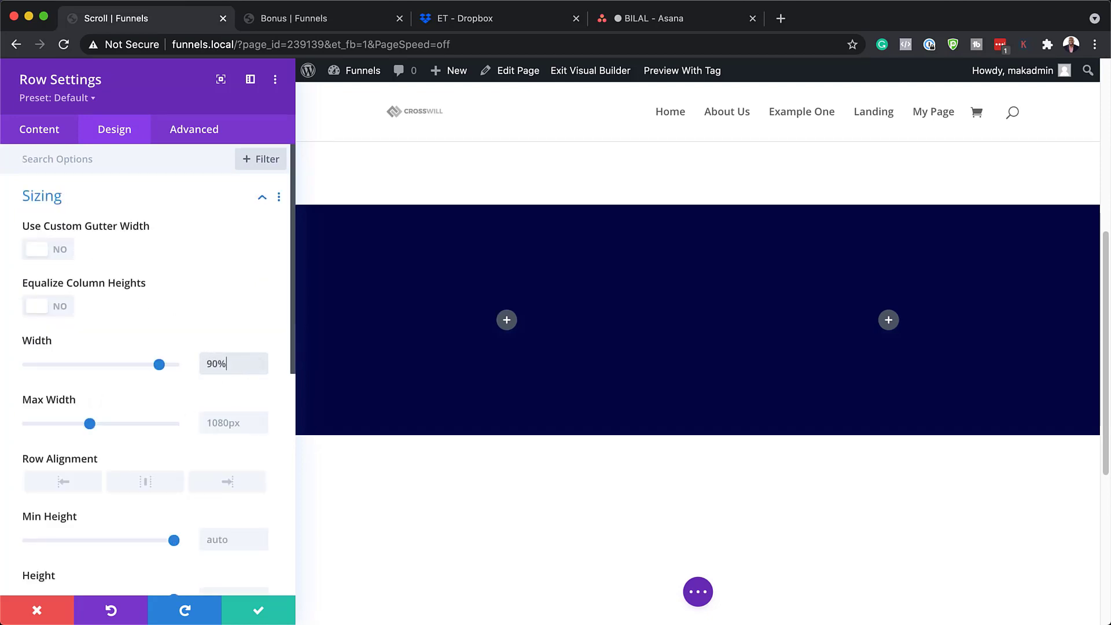
{"action": "key", "text": "super+Tab"}
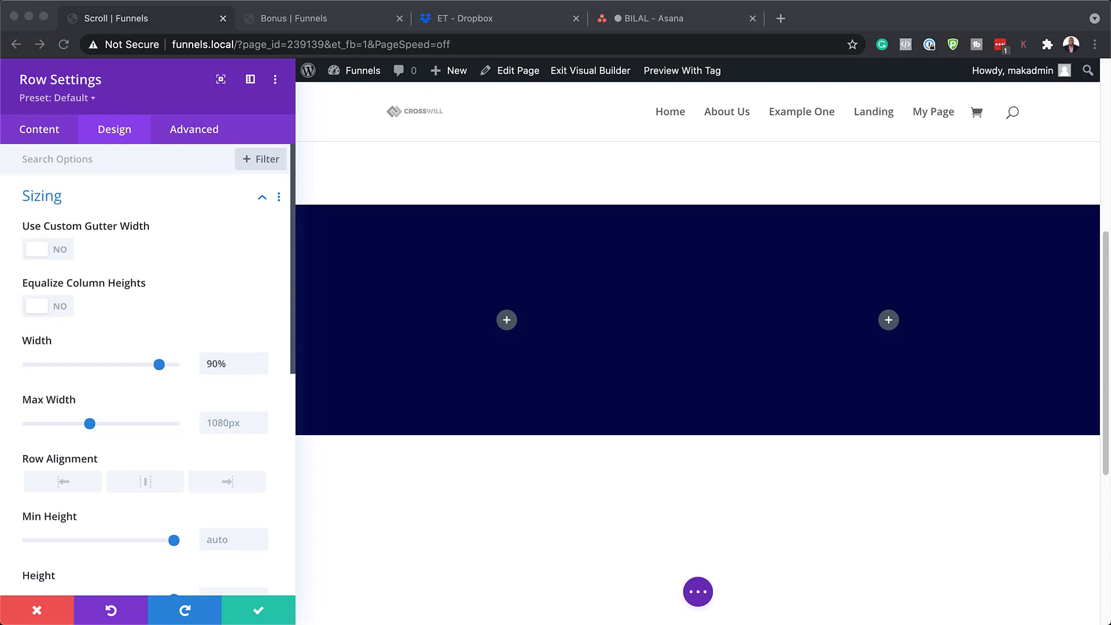
{"action": "left_click", "coordinate": [225, 424]}
{"action": "type", "text": "700px"}
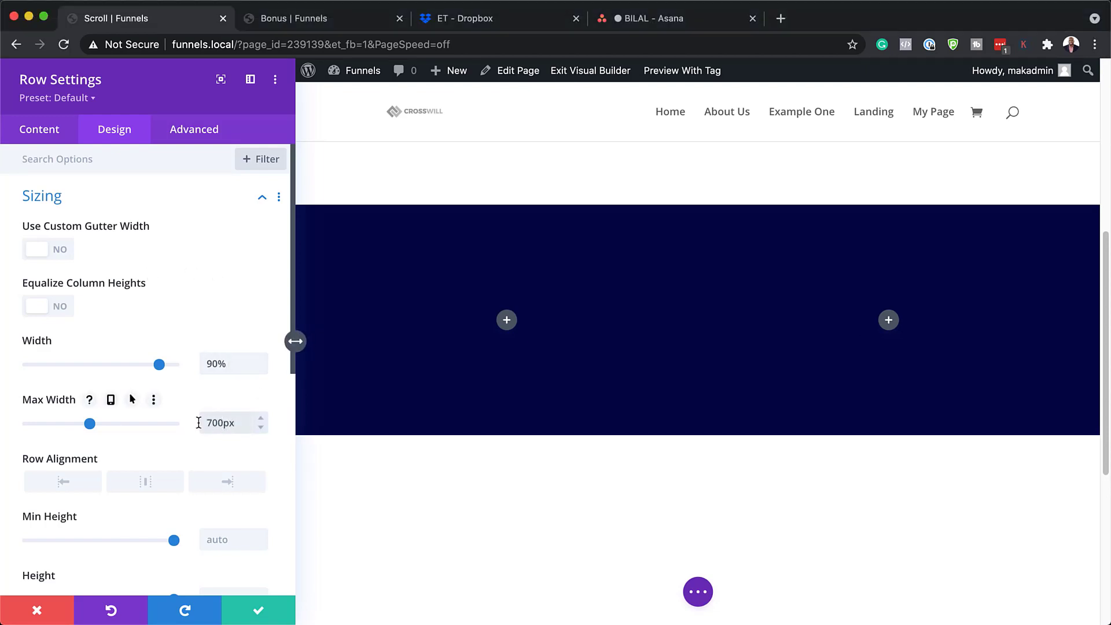
- Set the row's horizontal and vertical overflow to Hidden and save the row settings
{"action": "left_click", "coordinate": [207, 136]}
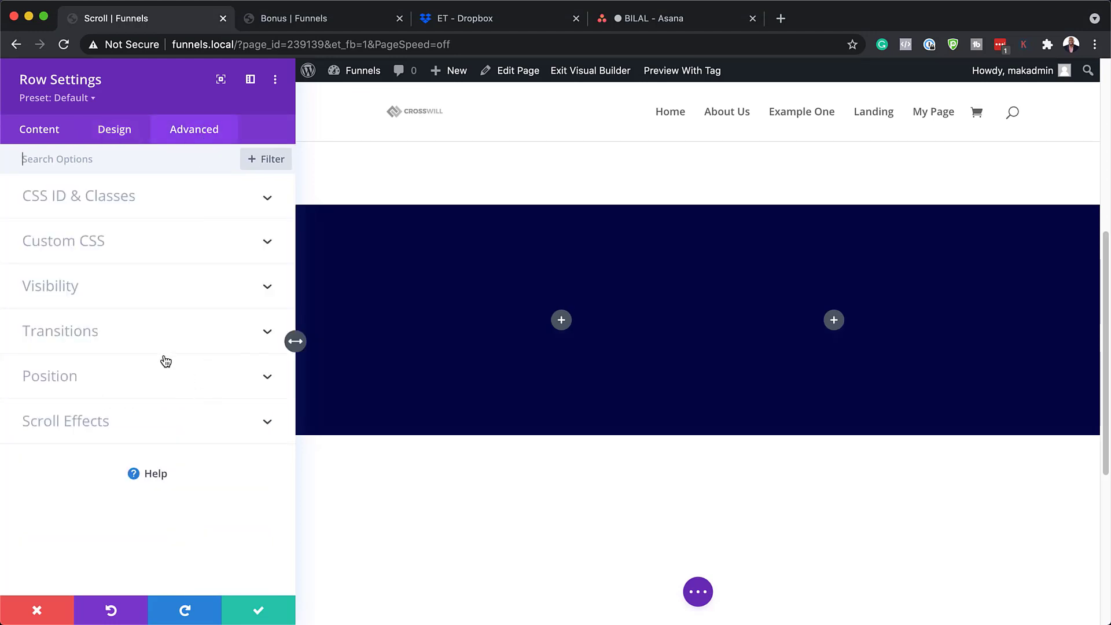
{"action": "left_click", "coordinate": [85, 286]}
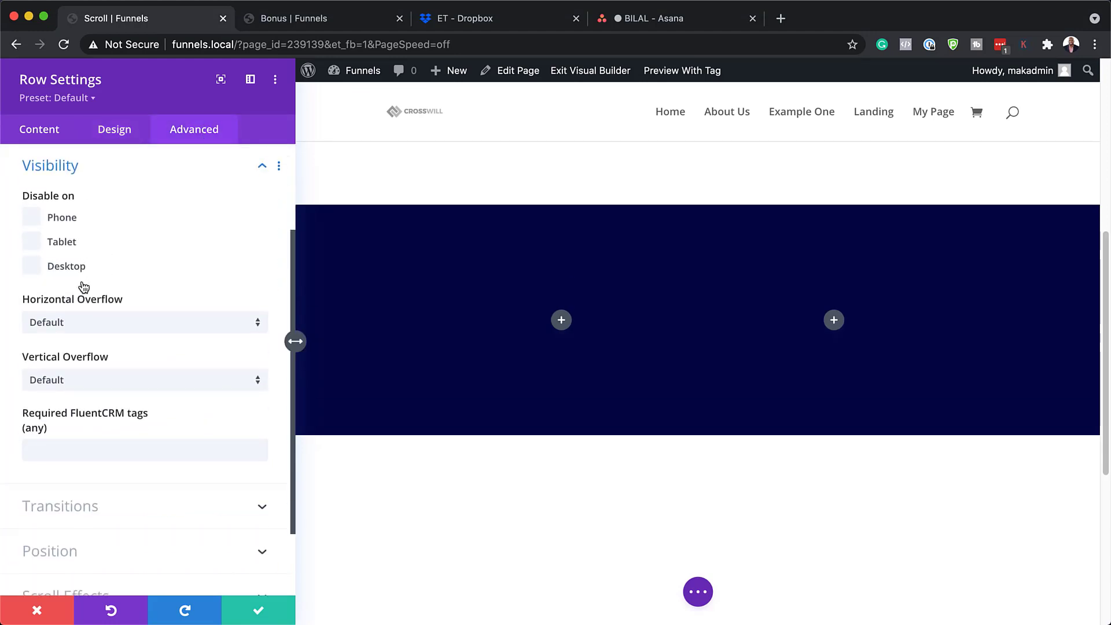
{"action": "left_click", "coordinate": [95, 324]}
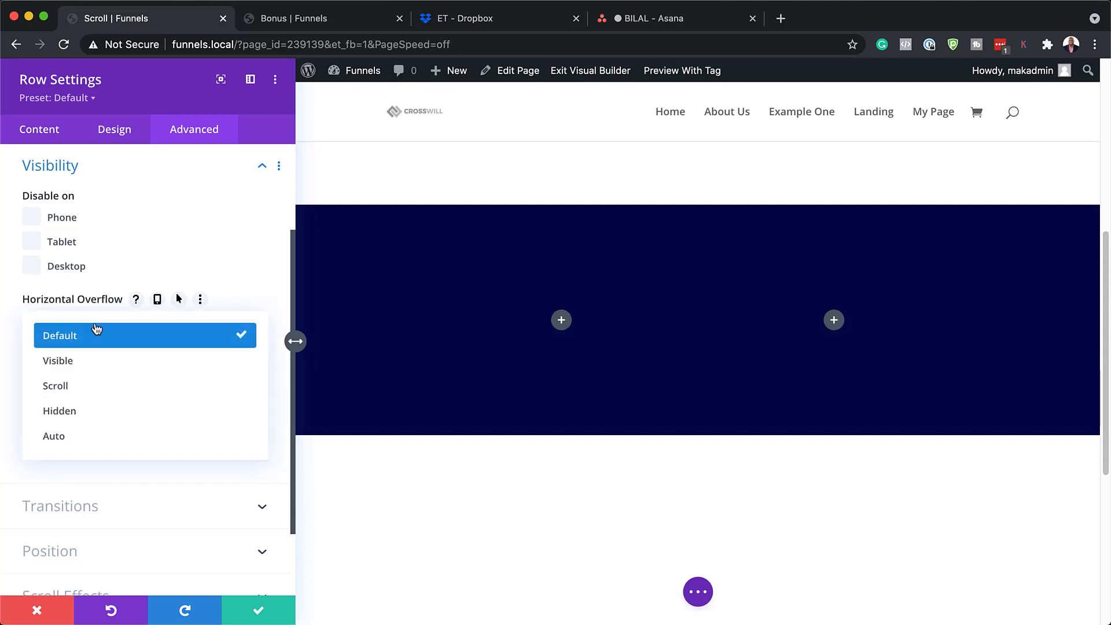
{"action": "left_click", "coordinate": [98, 412]}
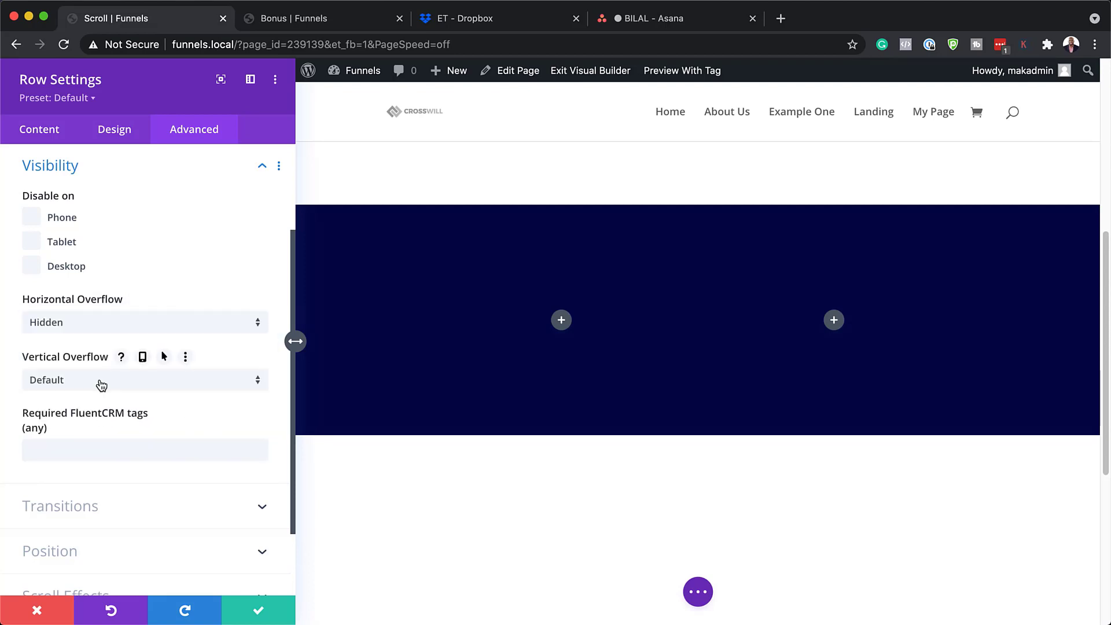
{"action": "left_click", "coordinate": [101, 385]}
{"action": "left_click", "coordinate": [125, 465]}
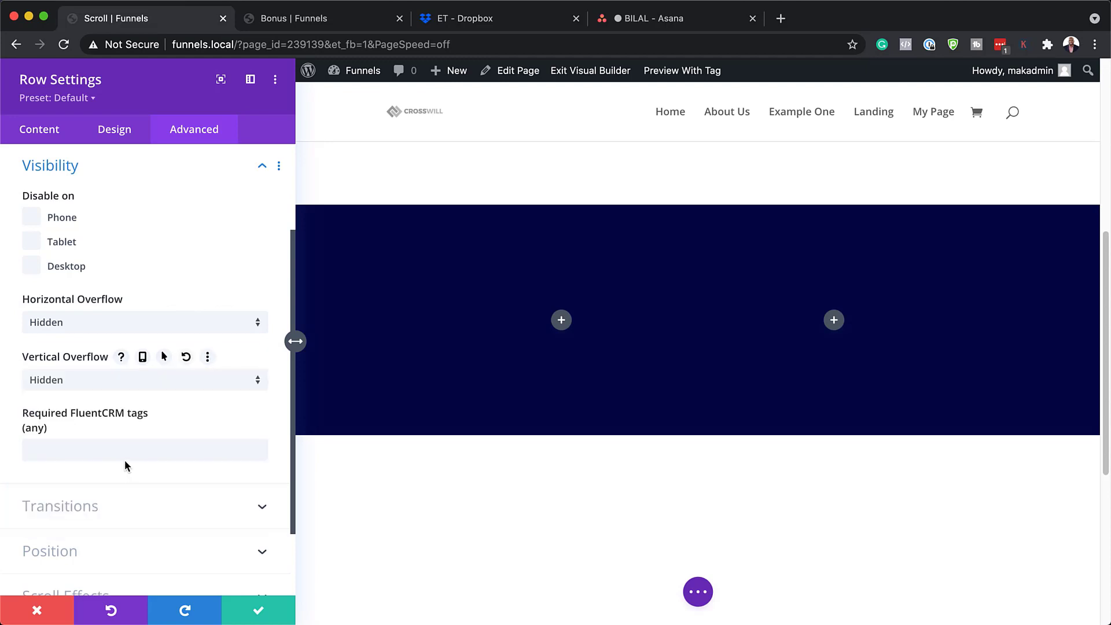
{"action": "left_click", "coordinate": [258, 610]}
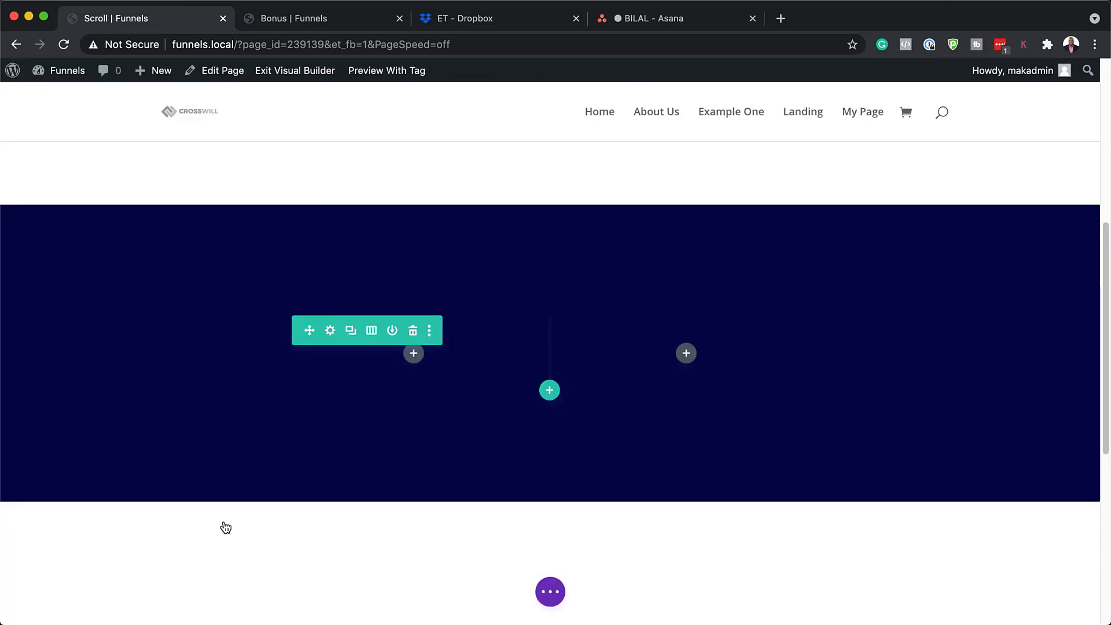
- Insert a Divider module in the row's first column and turn off its visible divider line
{"action": "left_click", "coordinate": [413, 354]}
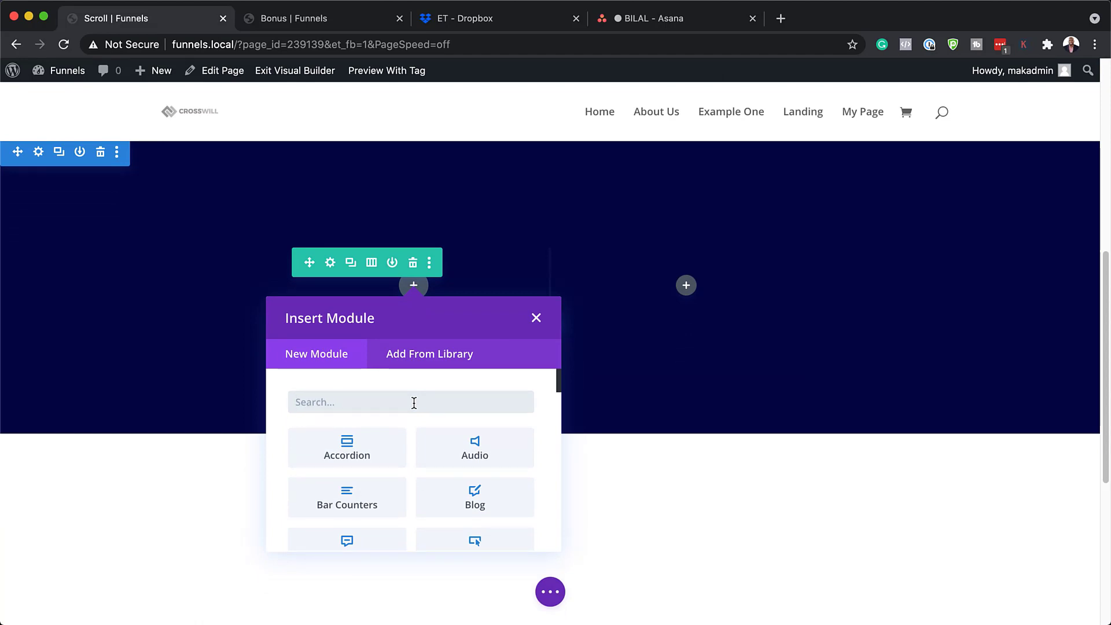
{"action": "type", "text": "divi"}
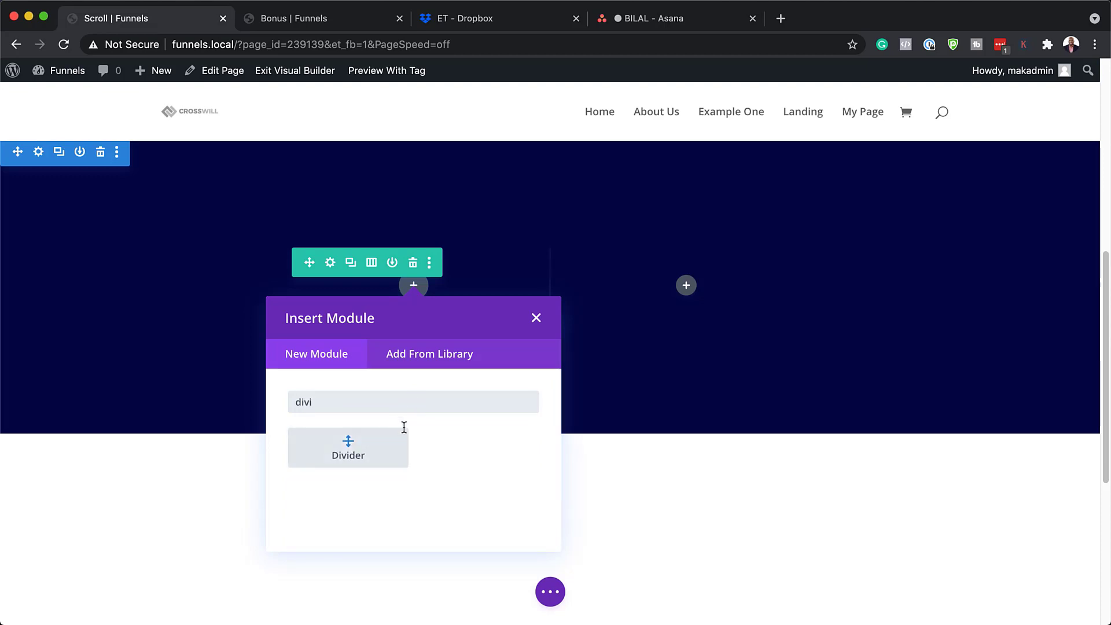
{"action": "left_click", "coordinate": [375, 450]}
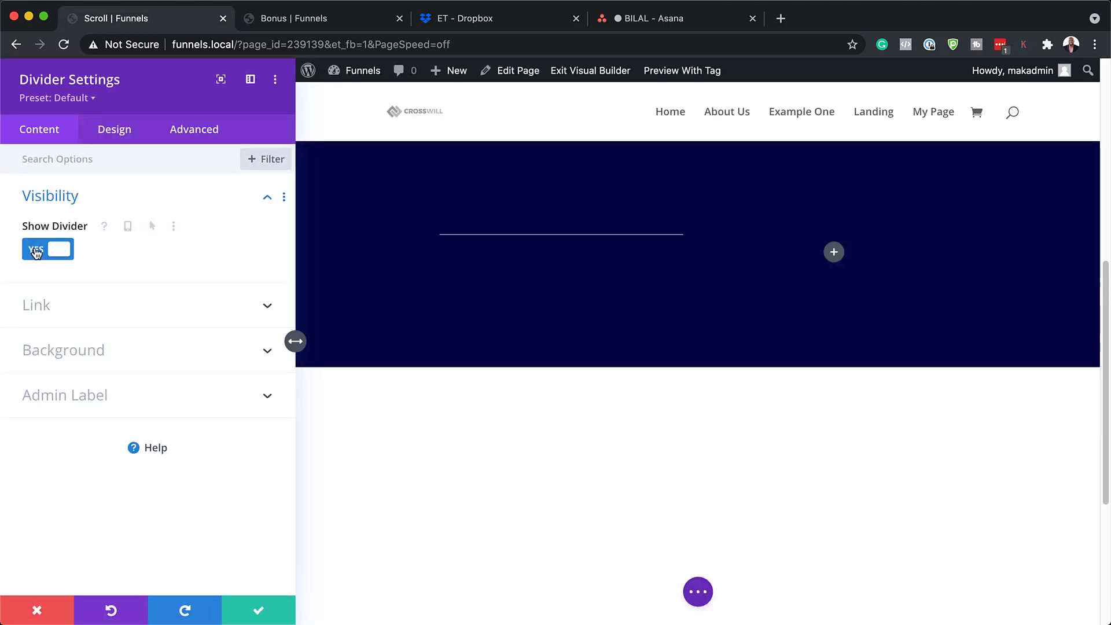
{"action": "left_click", "coordinate": [35, 252]}
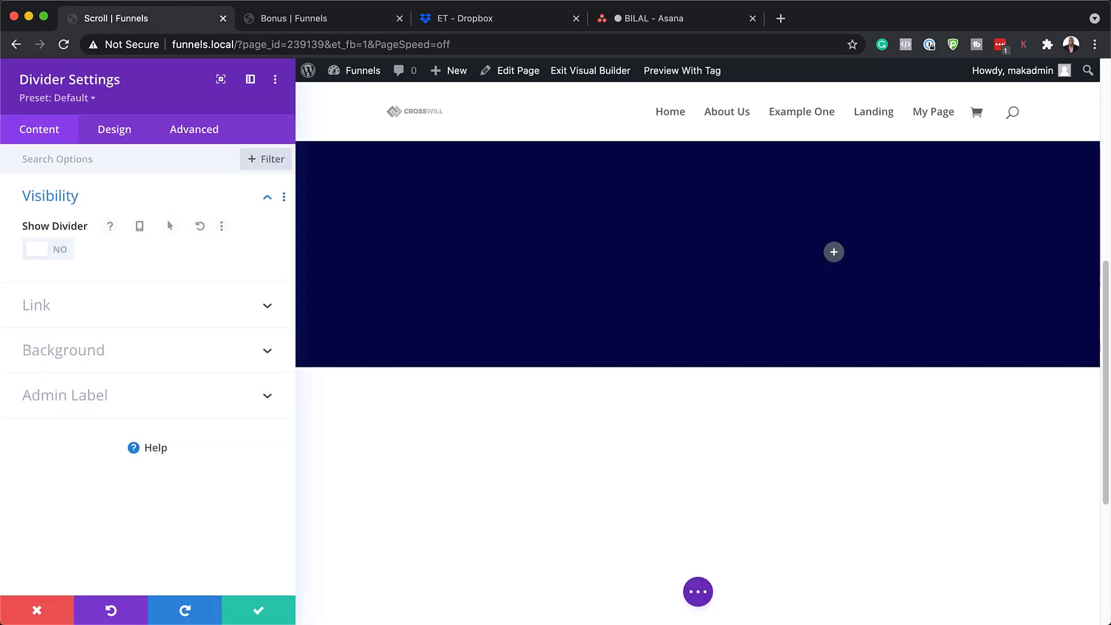
- Give the divider module the admin label "Bar BG"
{"action": "left_click", "coordinate": [98, 398]}
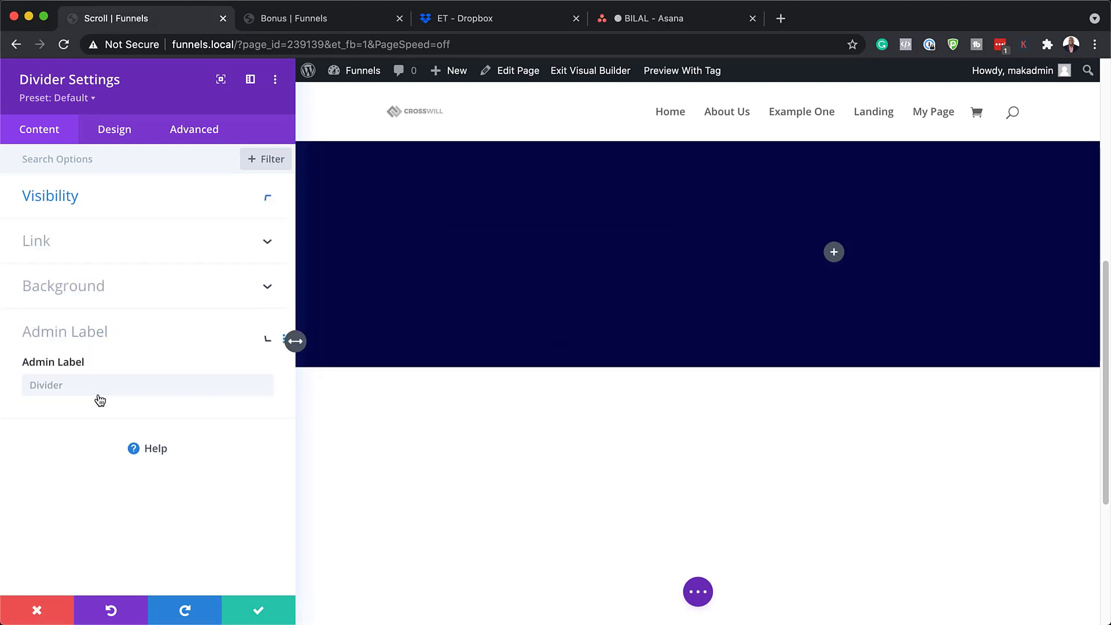
{"action": "left_click", "coordinate": [98, 395]}
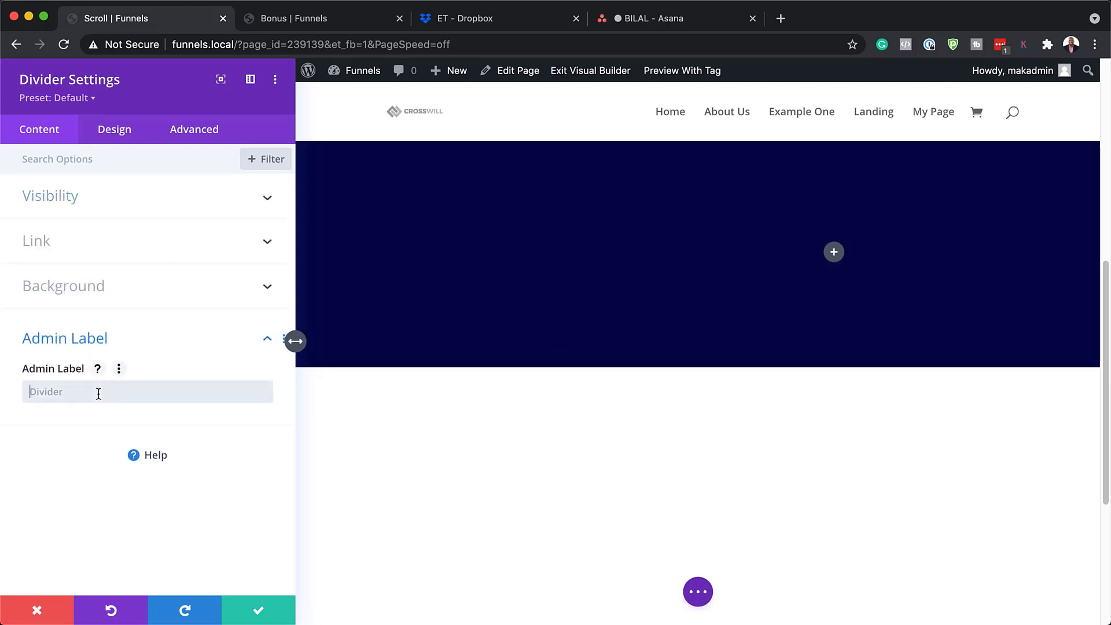
{"action": "type", "text": "Bar BG"}
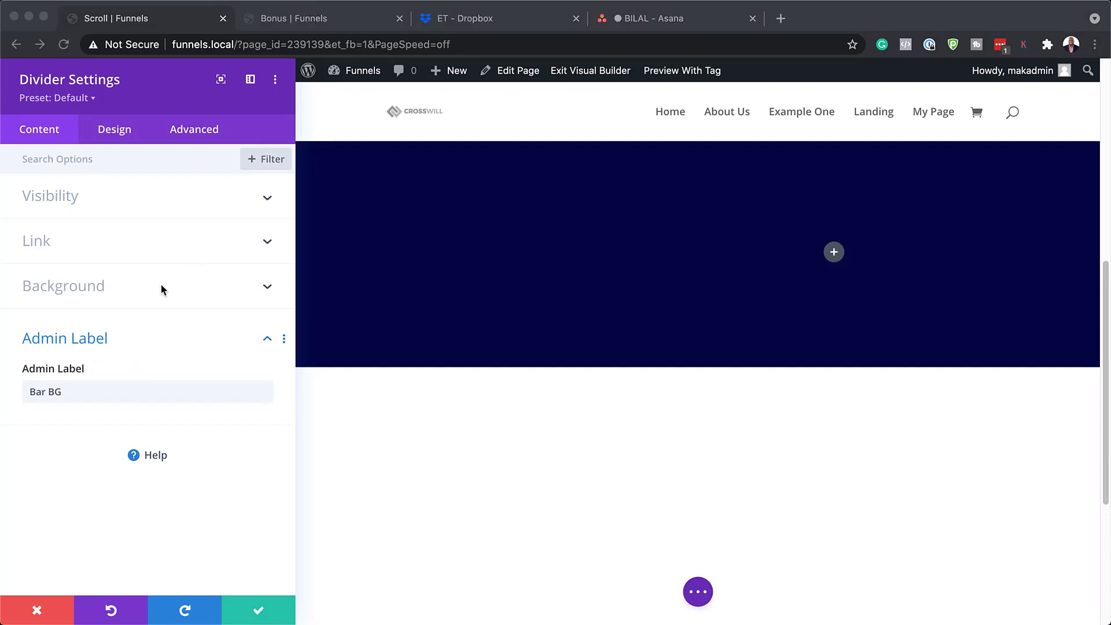
- Give the Bar BG divider a translucent white background color of rgba(255,255,255,0.1)
{"action": "left_click", "coordinate": [156, 292]}
{"action": "left_click", "coordinate": [158, 287]}
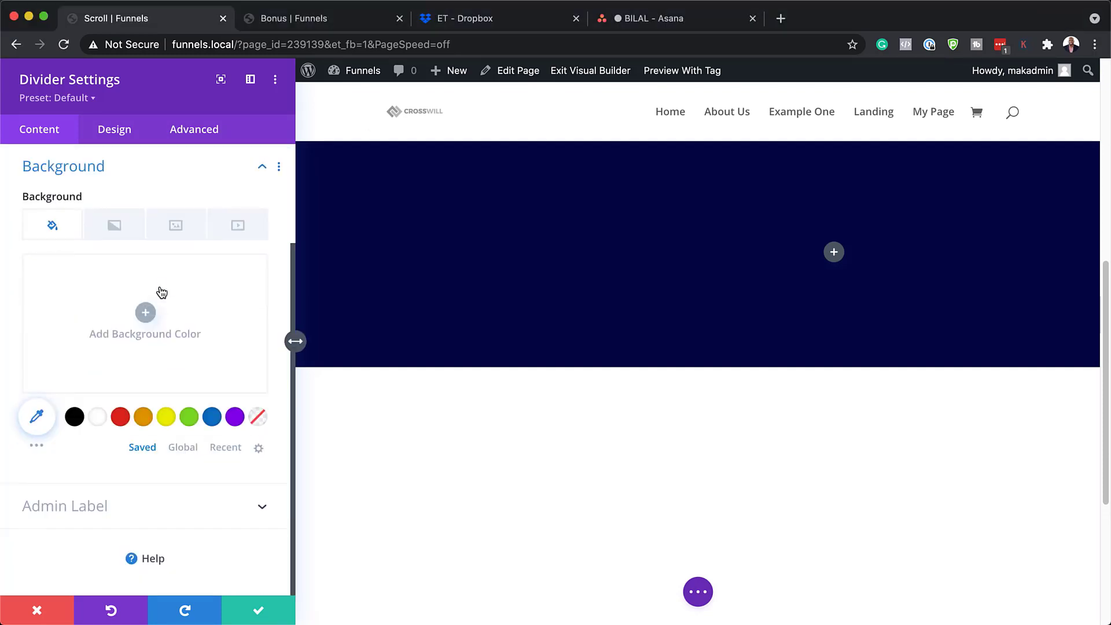
{"action": "left_click", "coordinate": [104, 313]}
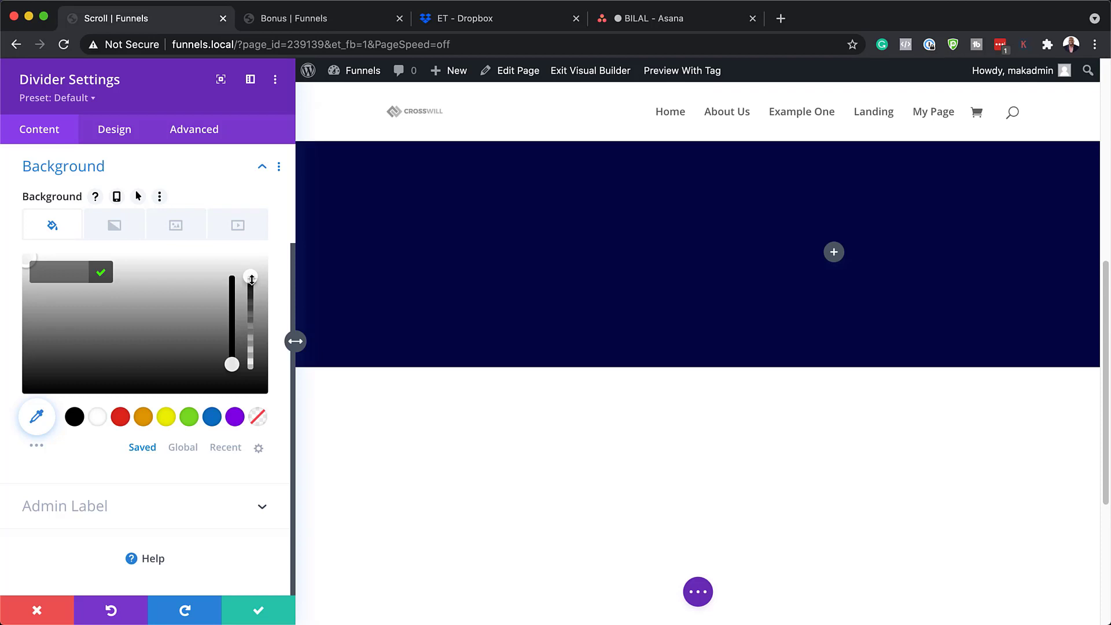
{"action": "left_click_drag", "start_coordinate": [251, 279], "coordinate": [253, 318]}
{"action": "left_click", "coordinate": [59, 279]}
{"action": "type", "text": "rgba(255,255,255,0.1)"}
{"action": "key", "text": "Return"}
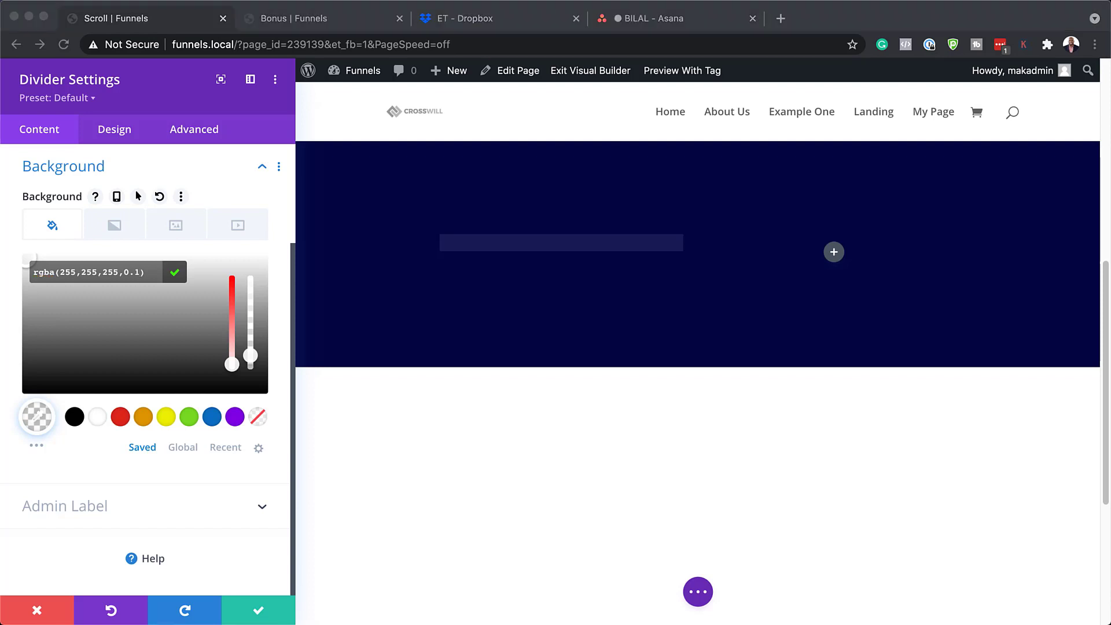
- Size the Bar BG divider to a width of 300px and a height of 70px, and close its settings
{"action": "left_click", "coordinate": [121, 133]}
{"action": "left_click", "coordinate": [120, 133]}
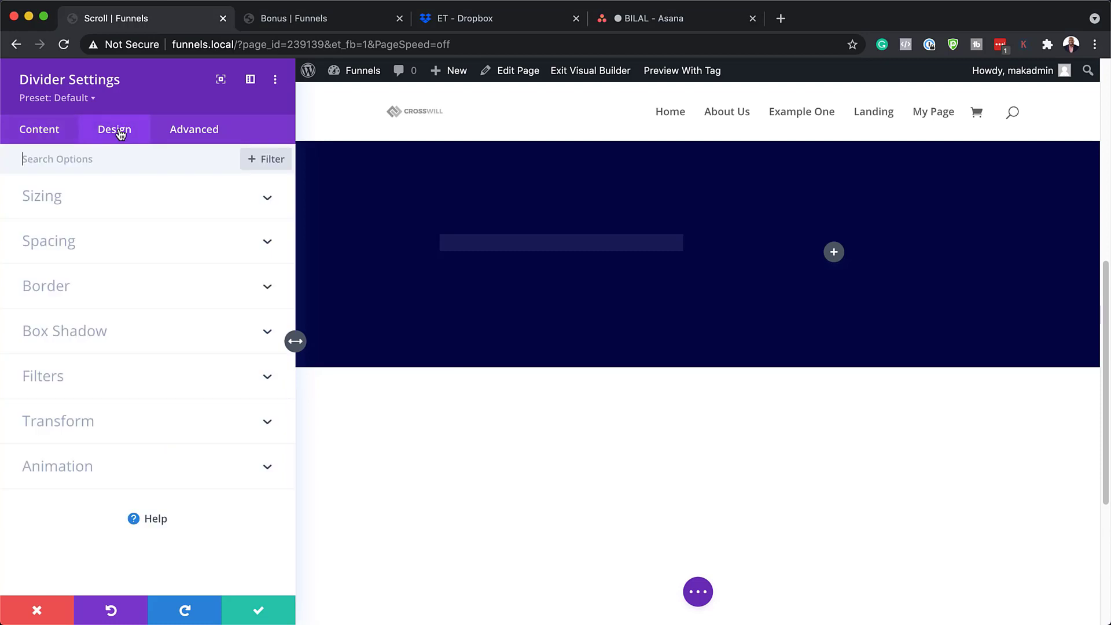
{"action": "left_click", "coordinate": [79, 201]}
{"action": "left_click", "coordinate": [209, 253]}
{"action": "type", "text": "300px"}
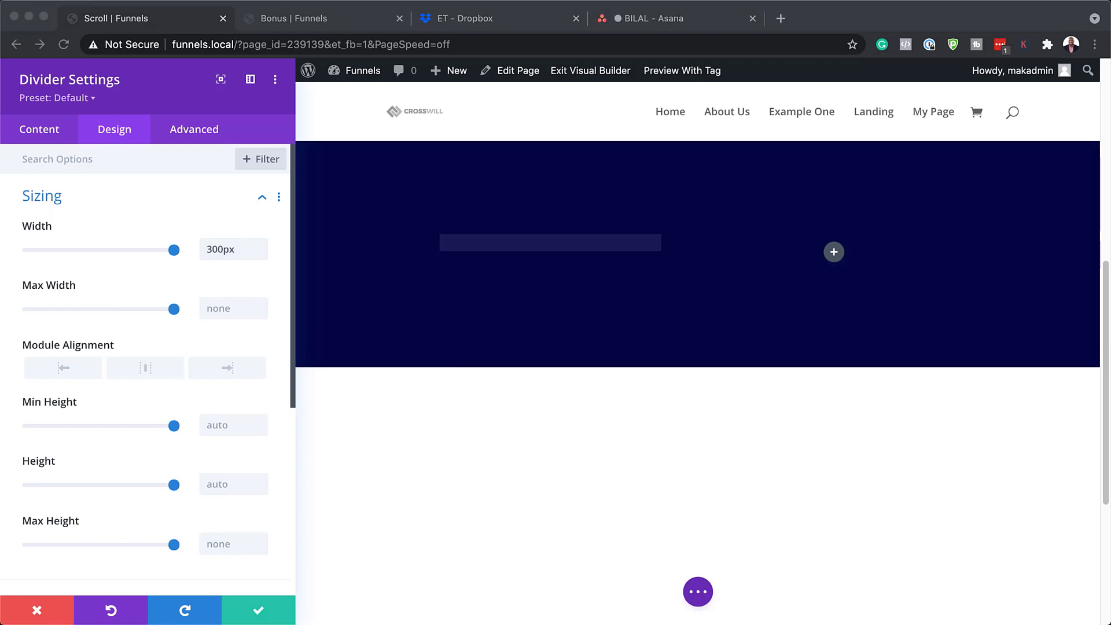
{"action": "scroll", "coordinate": [176, 411], "scroll_direction": "down", "scroll_amount": 1}
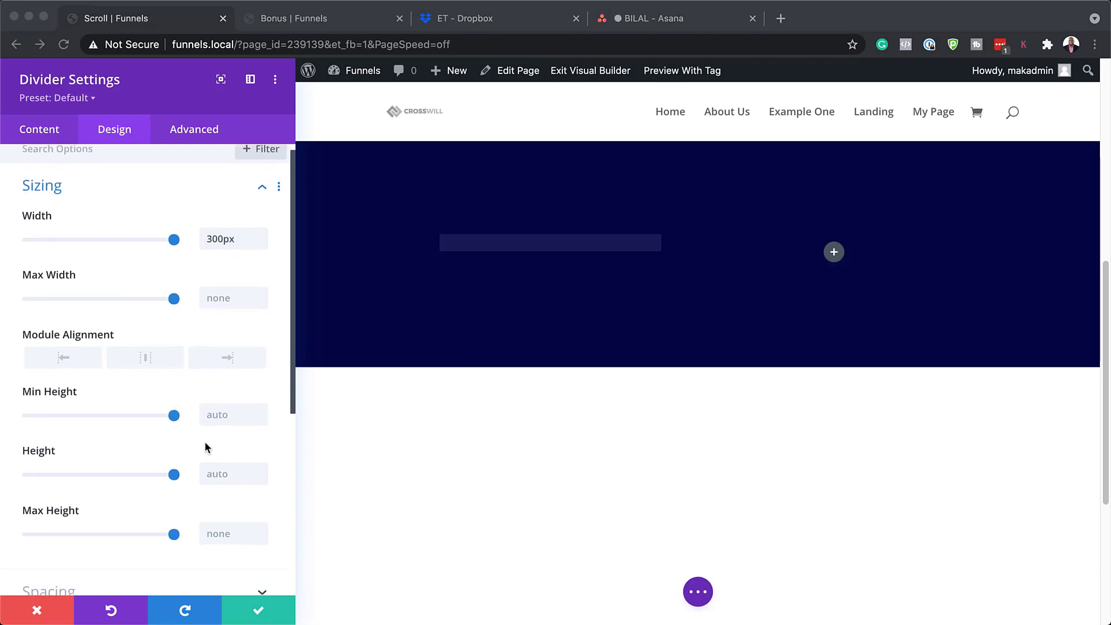
{"action": "left_click", "coordinate": [220, 476]}
{"action": "type", "text": "70px"}
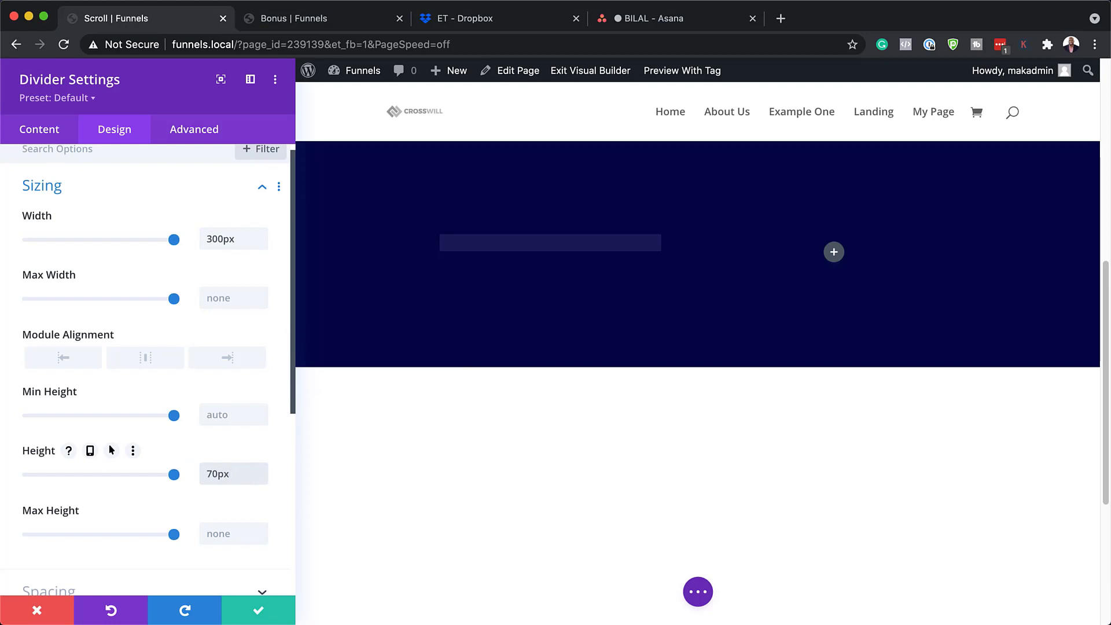
{"action": "key", "text": "Escape"}
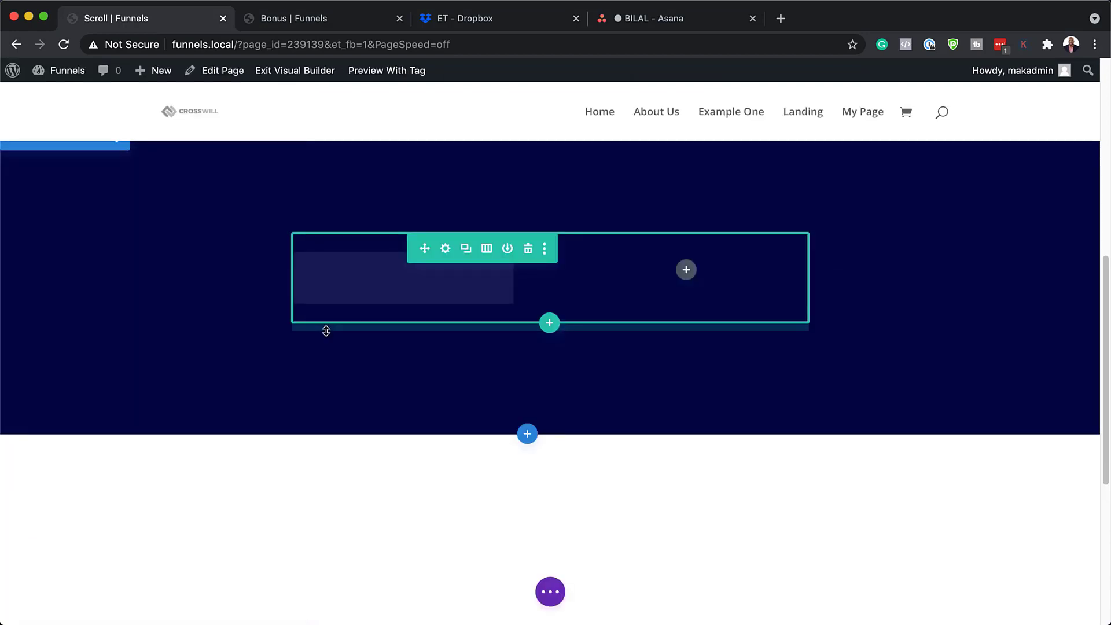
- Duplicate the bar background divider and add a background gradient to the lower copy
{"action": "left_click", "coordinate": [398, 291]}
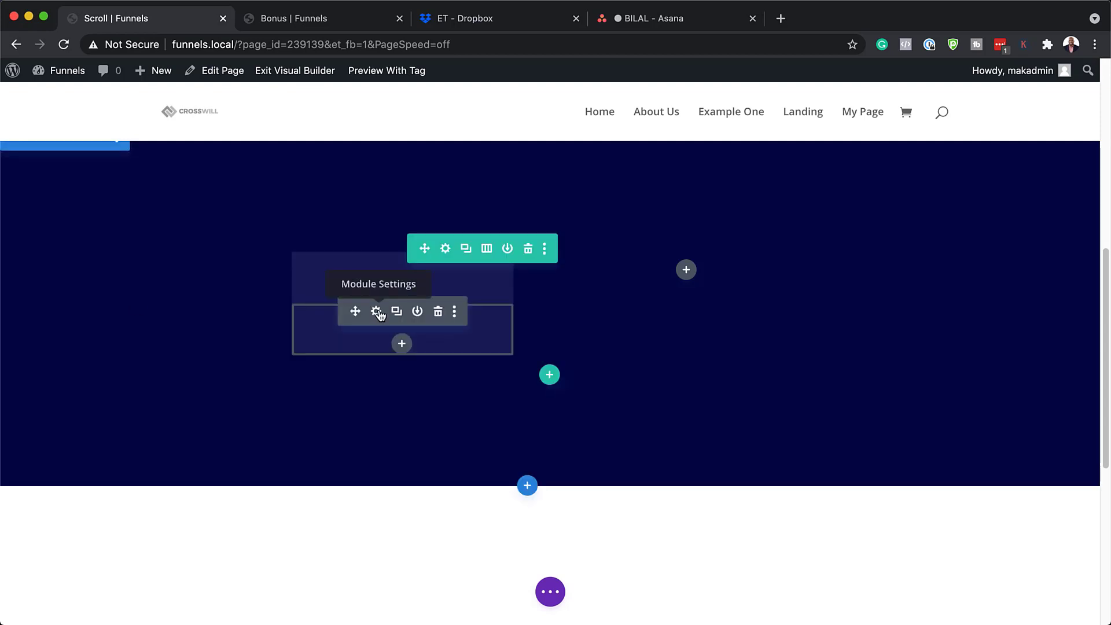
{"action": "left_click", "coordinate": [376, 312]}
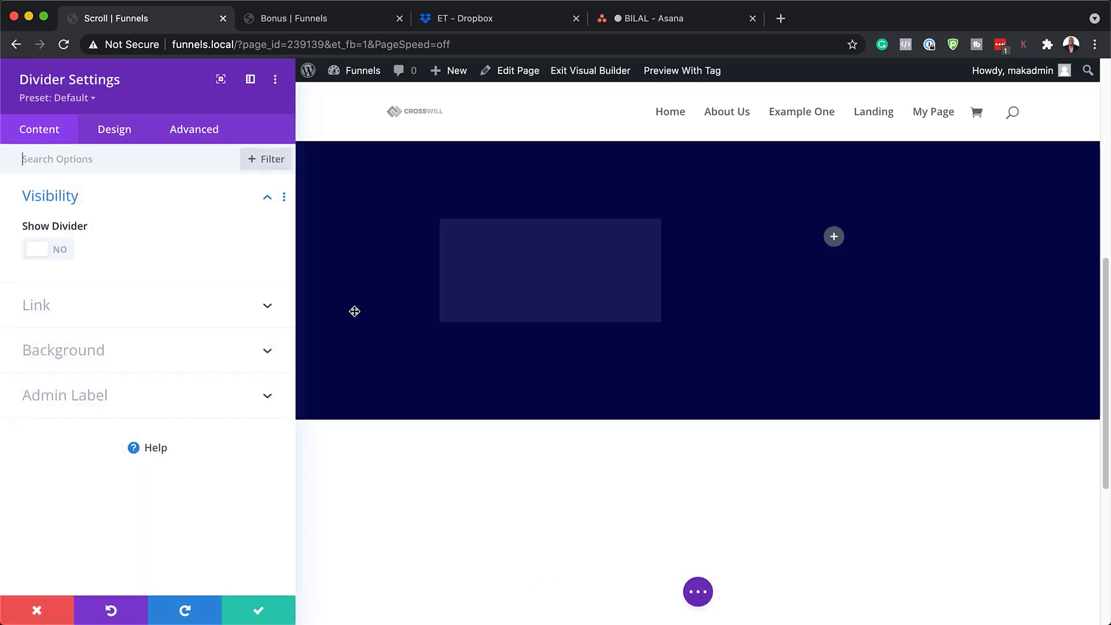
{"action": "left_click", "coordinate": [94, 352]}
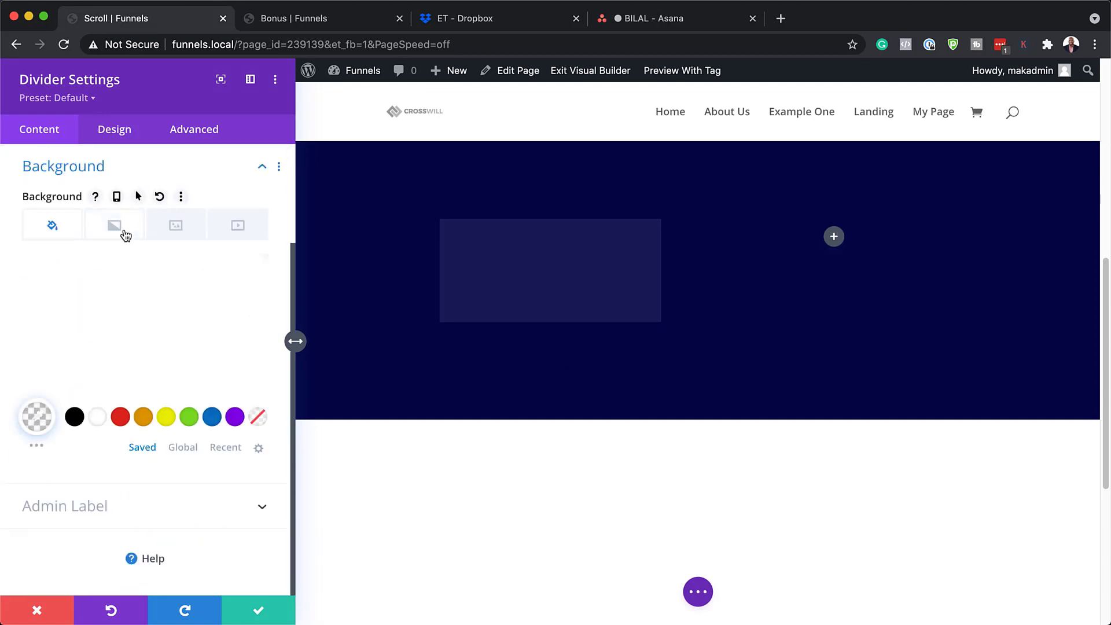
{"action": "scroll", "coordinate": [124, 231], "scroll_direction": "up", "scroll_amount": 1}
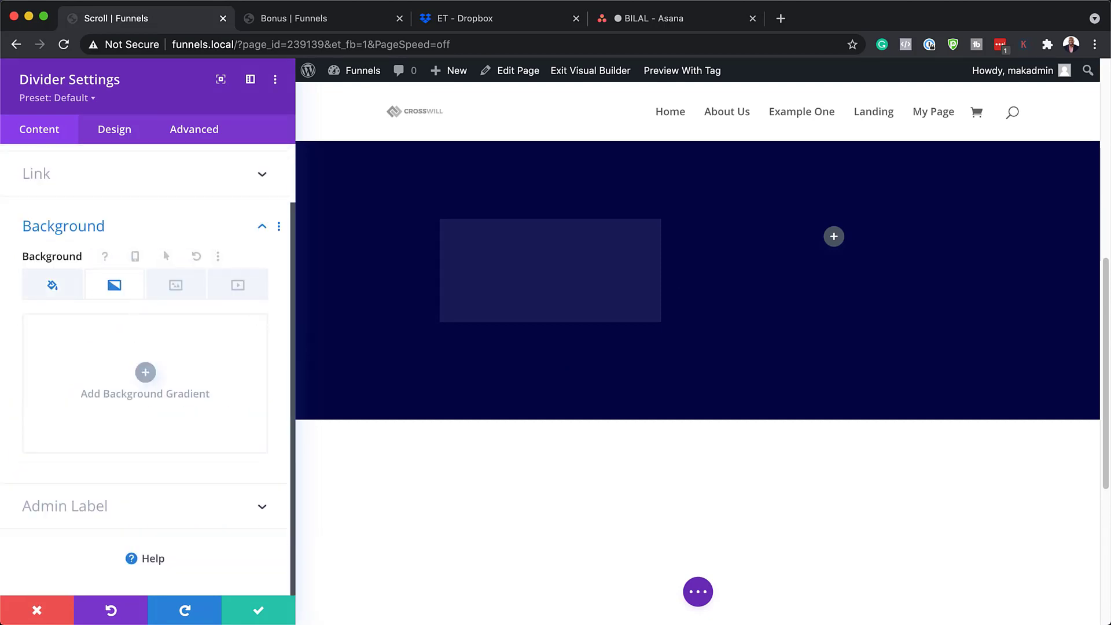
{"action": "left_click", "coordinate": [145, 373]}
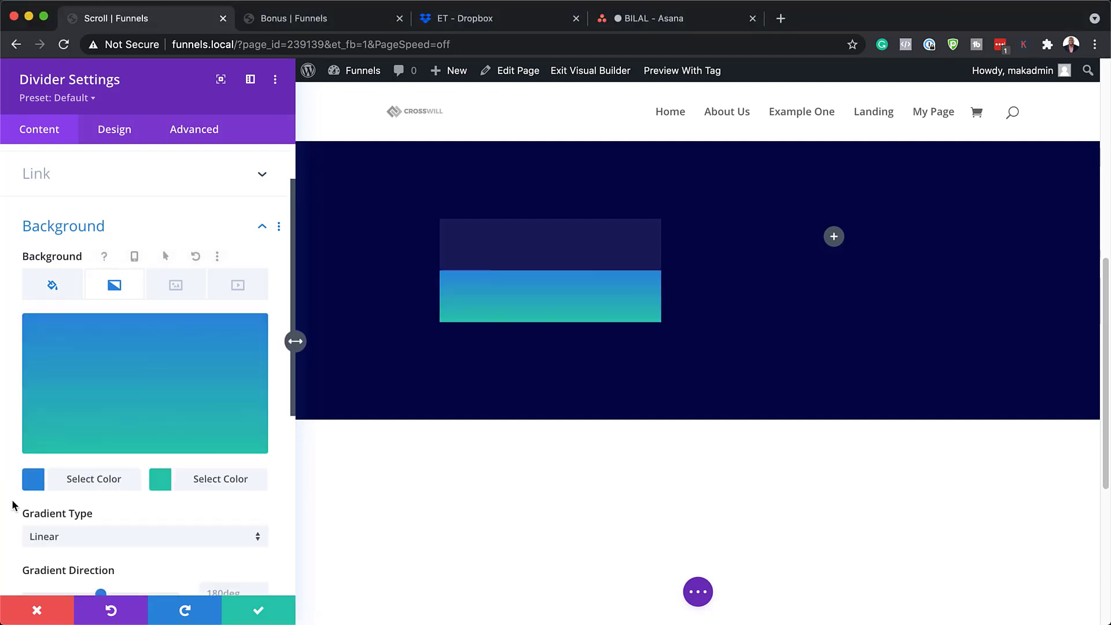
- Set the copied divider's gradient colors to #fe7e1f for the first and #ffbc48 for the second
{"action": "left_click", "coordinate": [34, 481]}
{"action": "left_click", "coordinate": [74, 336]}
{"action": "key", "text": "super+a"}
{"action": "type", "text": "#fe7e1f"}
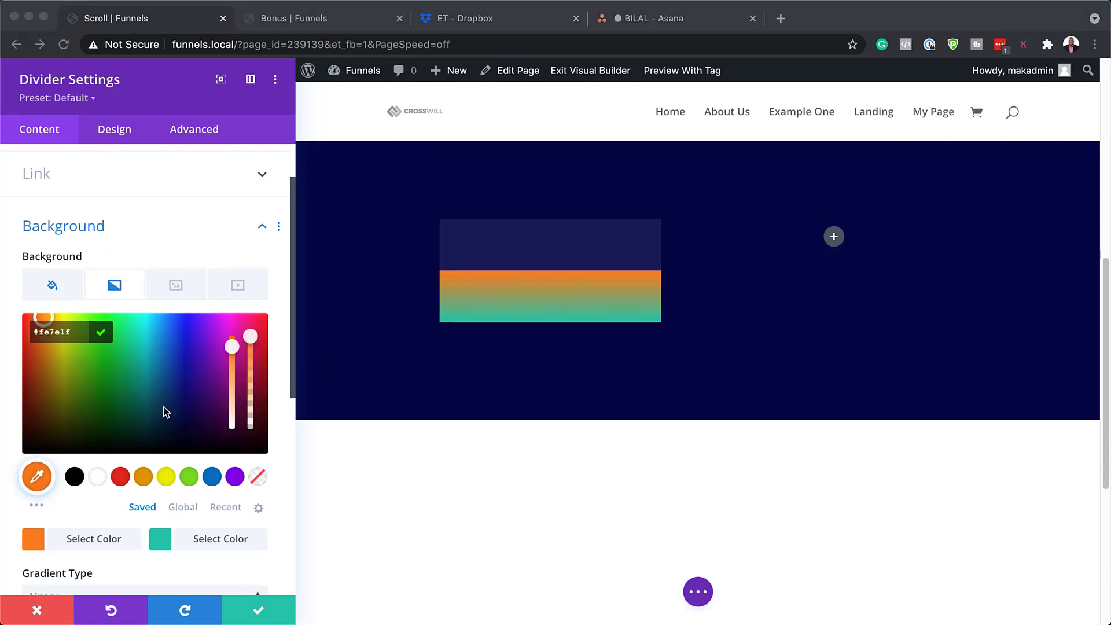
{"action": "left_click", "coordinate": [161, 547]}
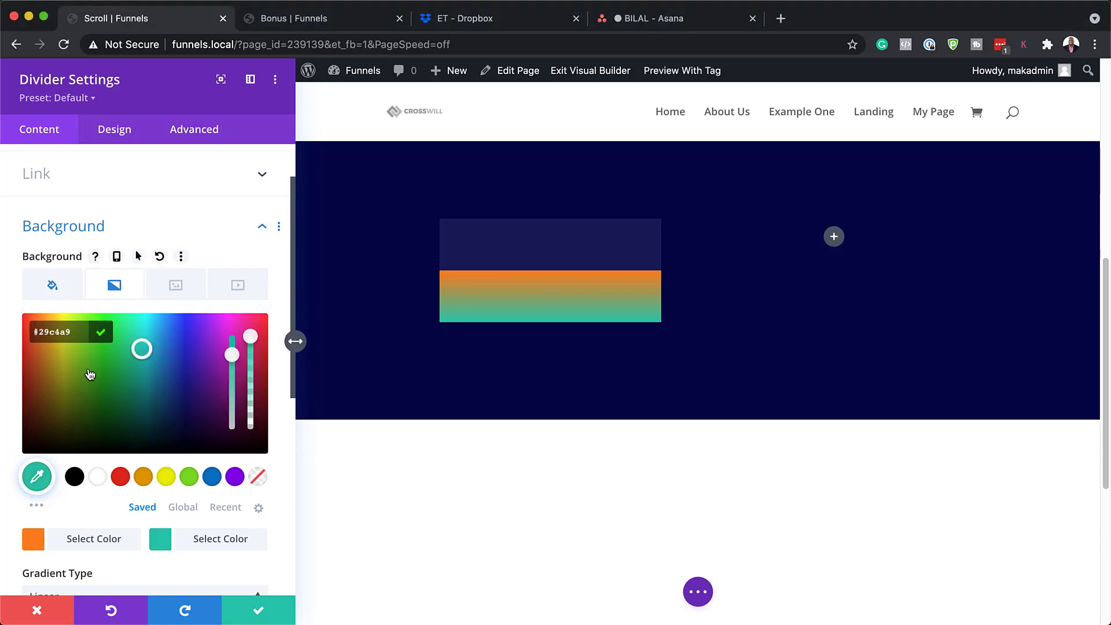
{"action": "left_click", "coordinate": [77, 333]}
{"action": "key", "text": "super+a"}
{"action": "type", "text": "#ffbc48"}
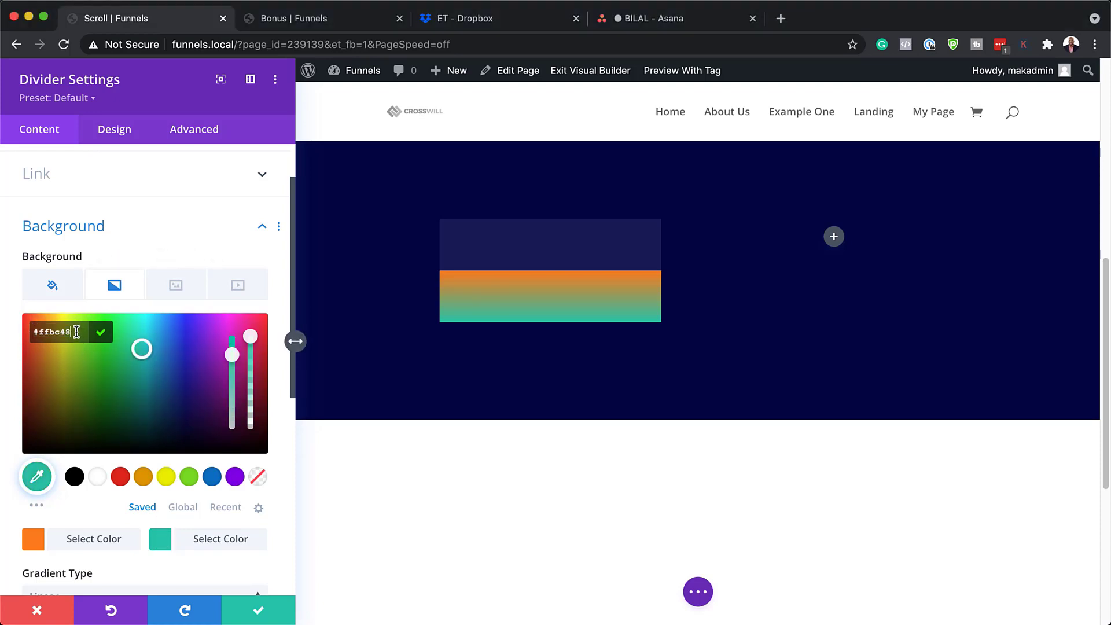
{"action": "key", "text": "Return"}
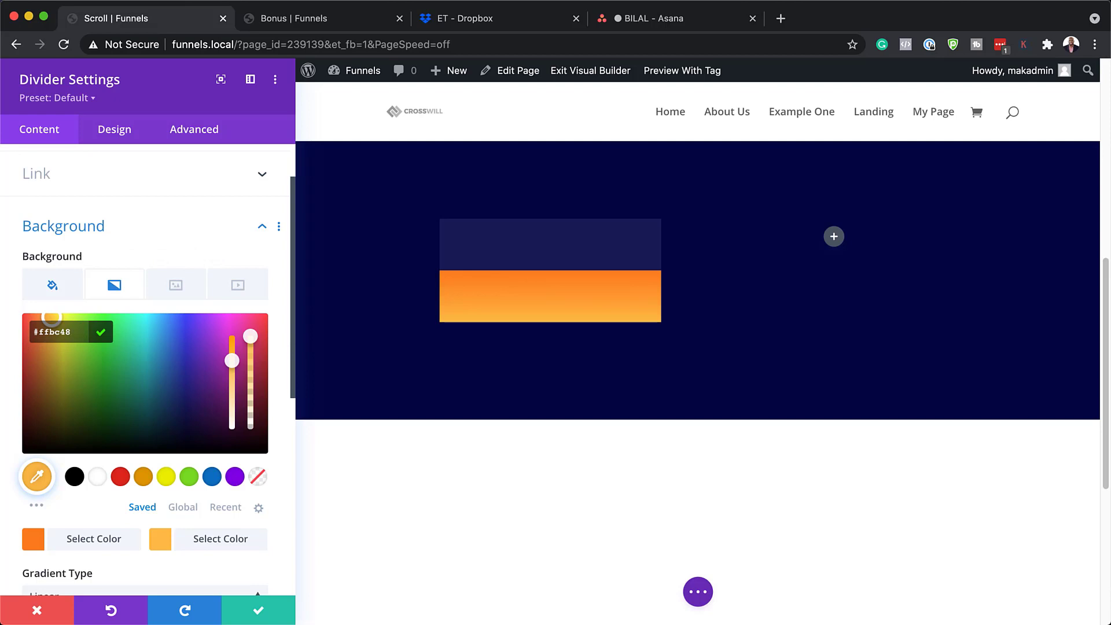
- Set the gradient direction of the orange divider to 90 degrees
{"action": "scroll", "coordinate": [121, 397], "scroll_direction": "down", "scroll_amount": 2}
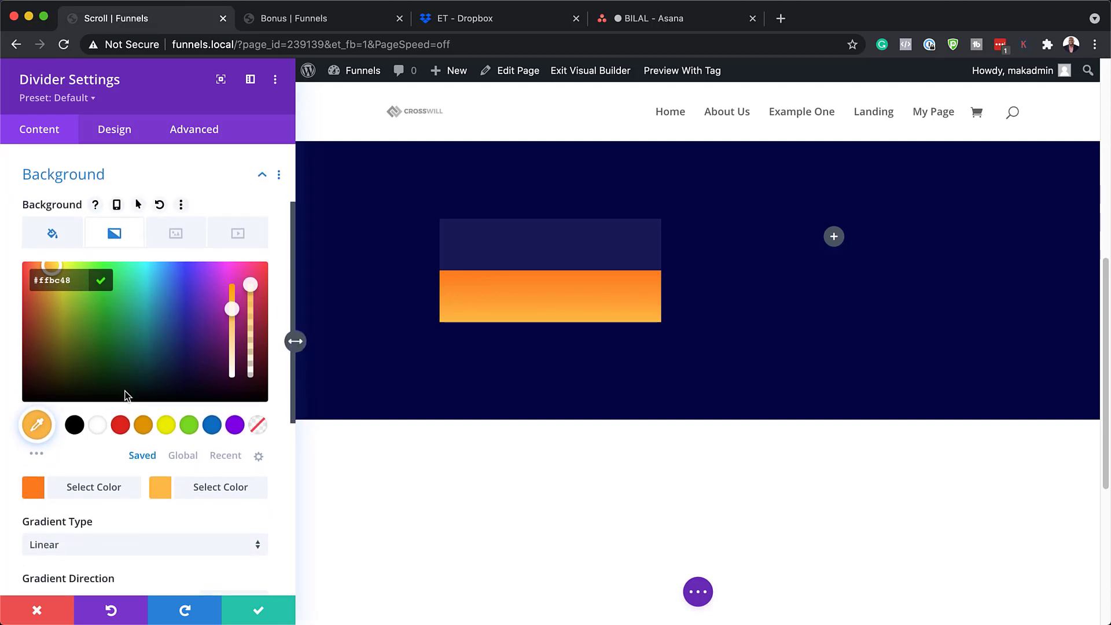
{"action": "scroll", "coordinate": [149, 482], "scroll_direction": "down", "scroll_amount": 3}
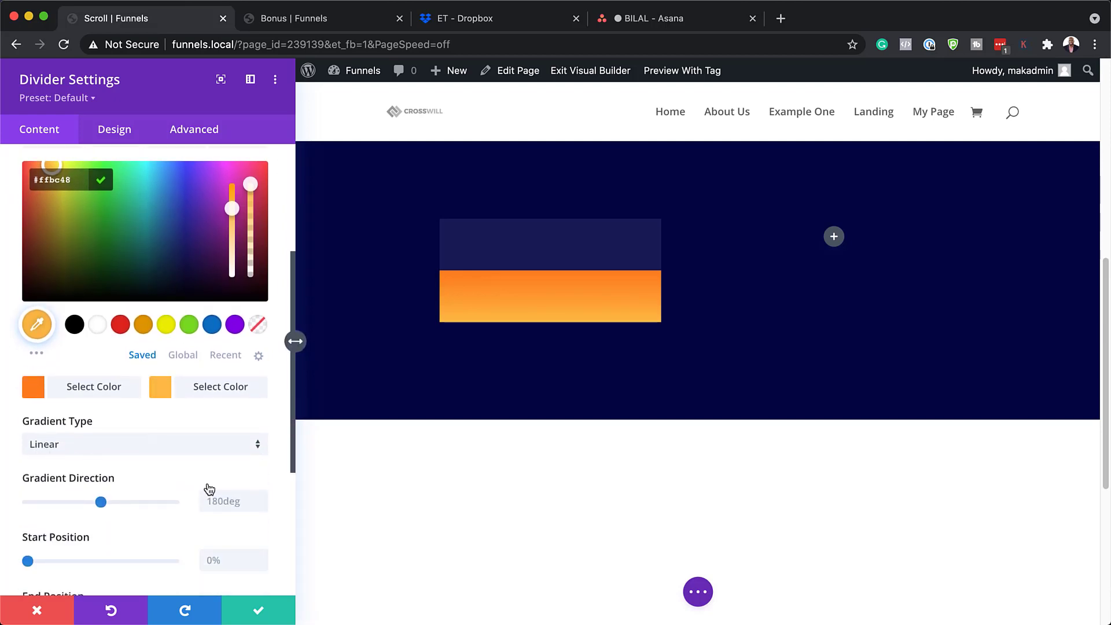
{"action": "left_click", "coordinate": [227, 507]}
{"action": "type", "text": "90"}
- Position the orange divider as Absolute over the background bar with a Z index of 1
{"action": "left_click", "coordinate": [194, 130]}
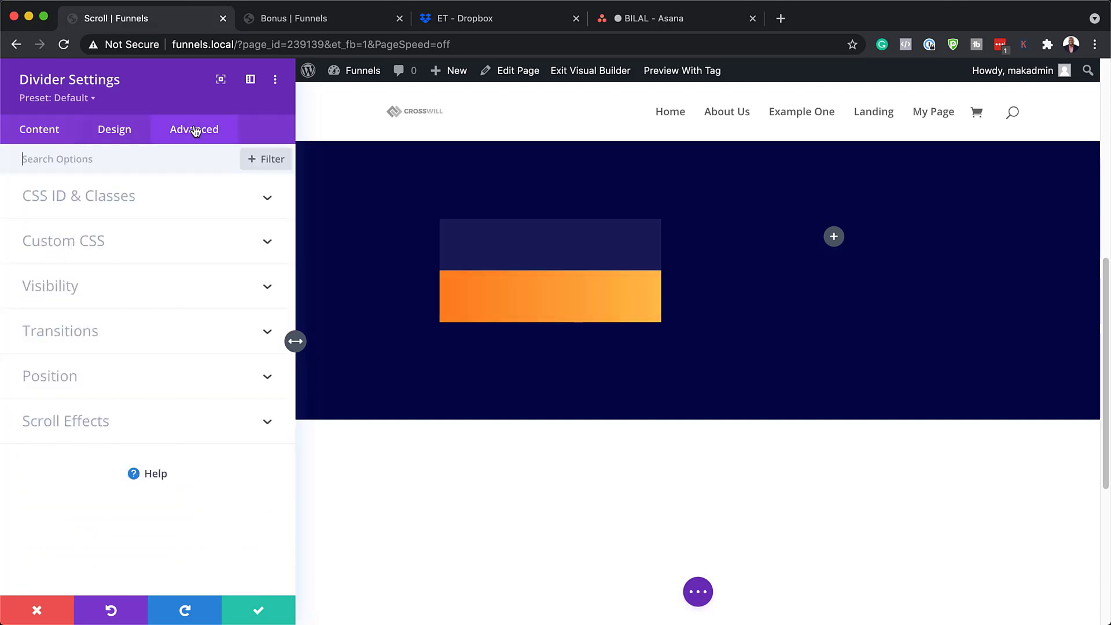
{"action": "left_click", "coordinate": [195, 153]}
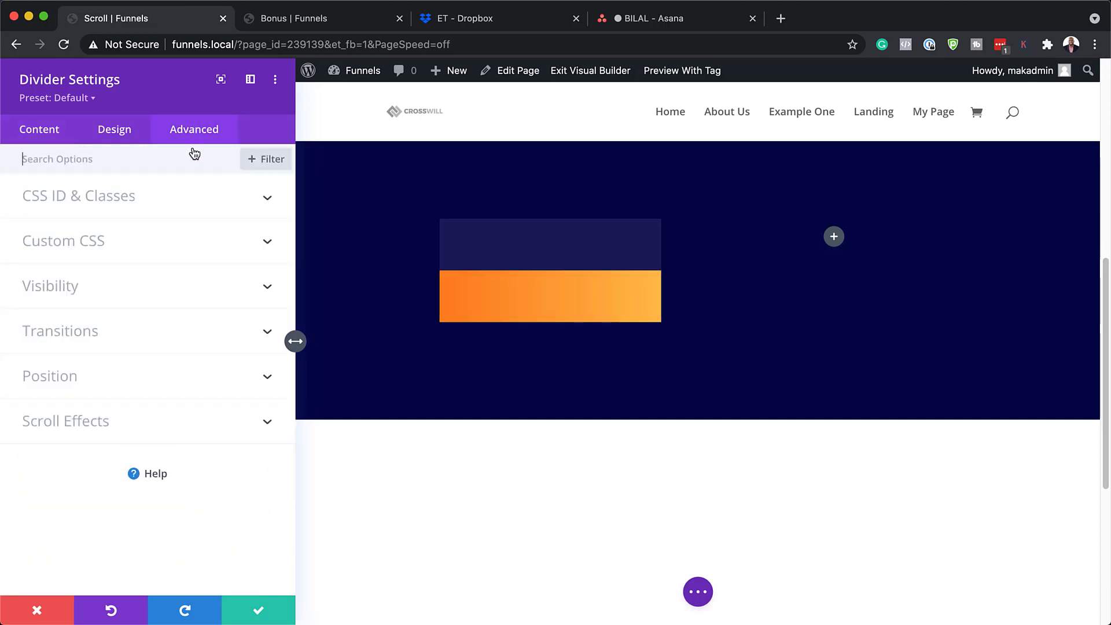
{"action": "left_click", "coordinate": [106, 379]}
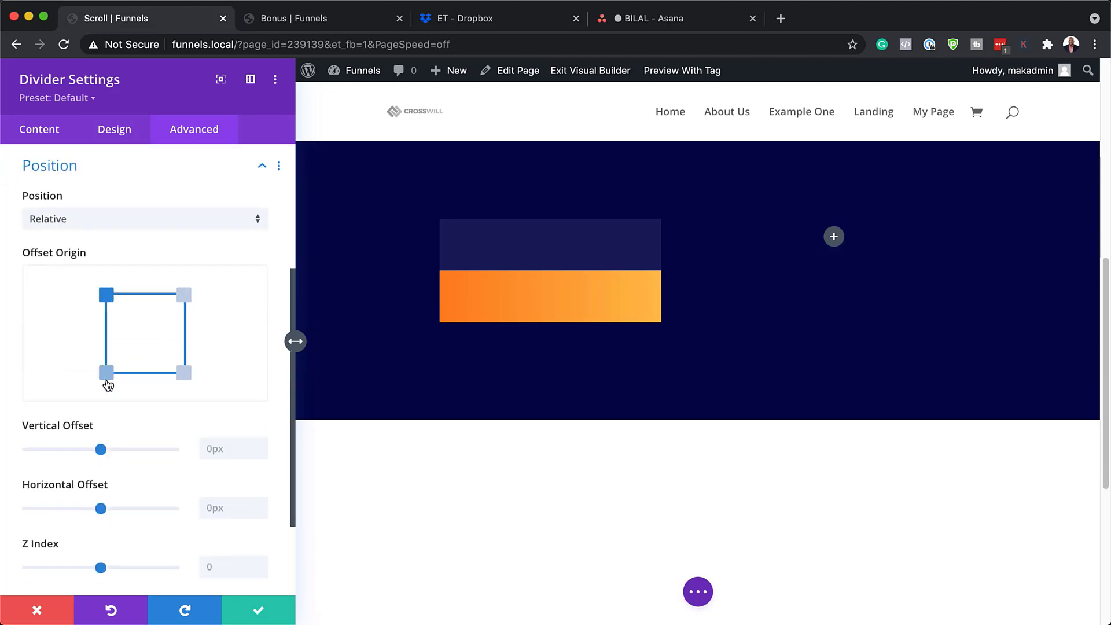
{"action": "left_click", "coordinate": [95, 226]}
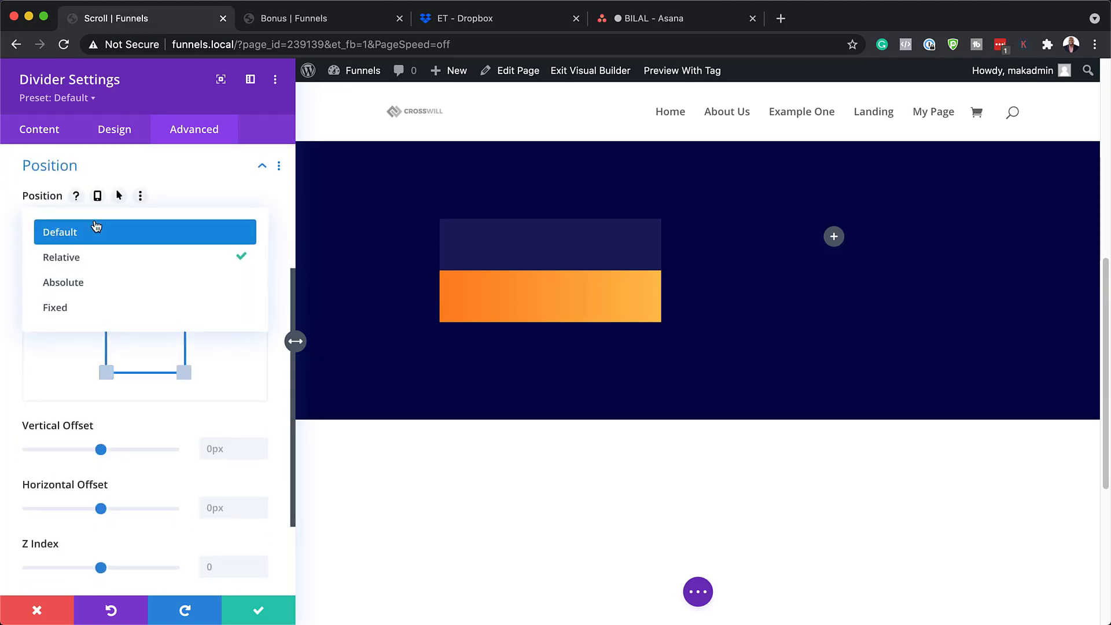
{"action": "left_click", "coordinate": [93, 294]}
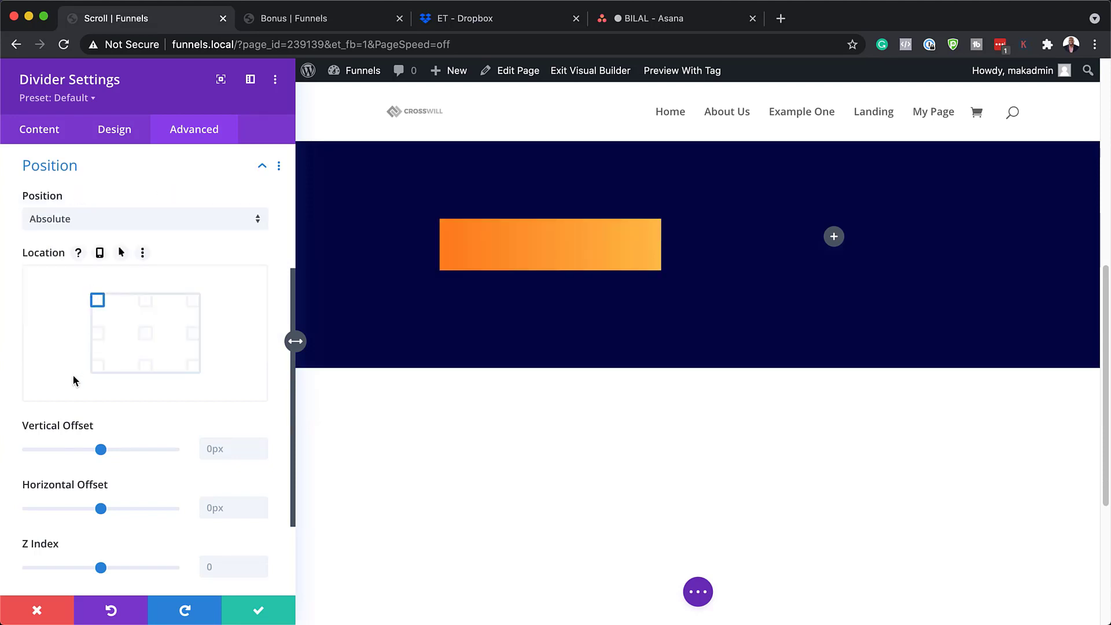
{"action": "scroll", "coordinate": [72, 374], "scroll_direction": "down", "scroll_amount": 3}
{"action": "left_click", "coordinate": [215, 521]}
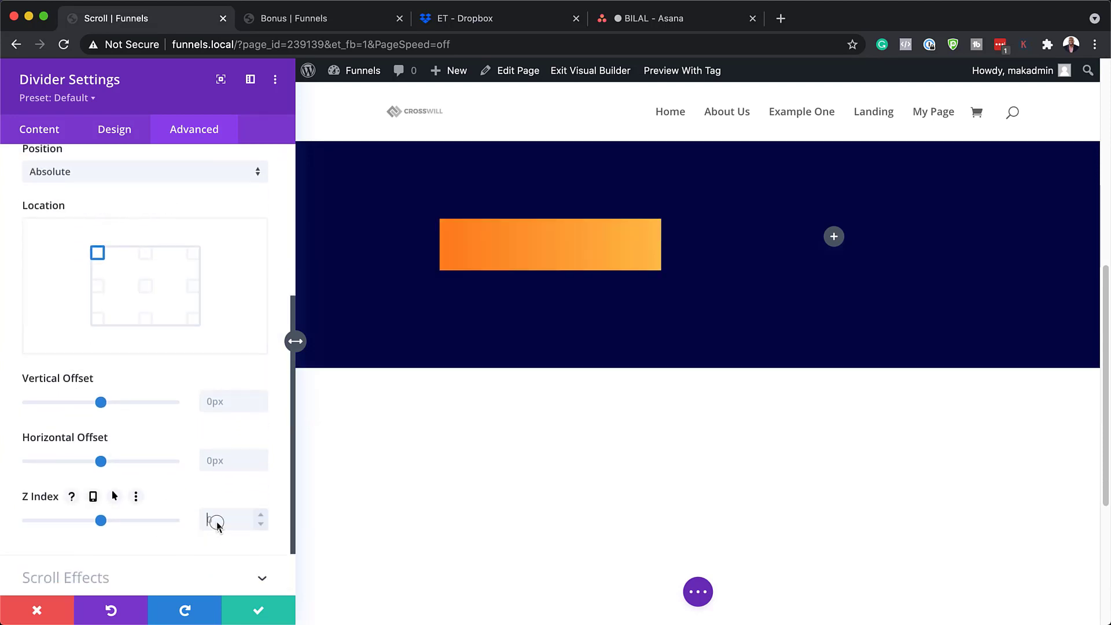
{"action": "scroll", "coordinate": [206, 255], "scroll_direction": "down", "scroll_amount": 3}
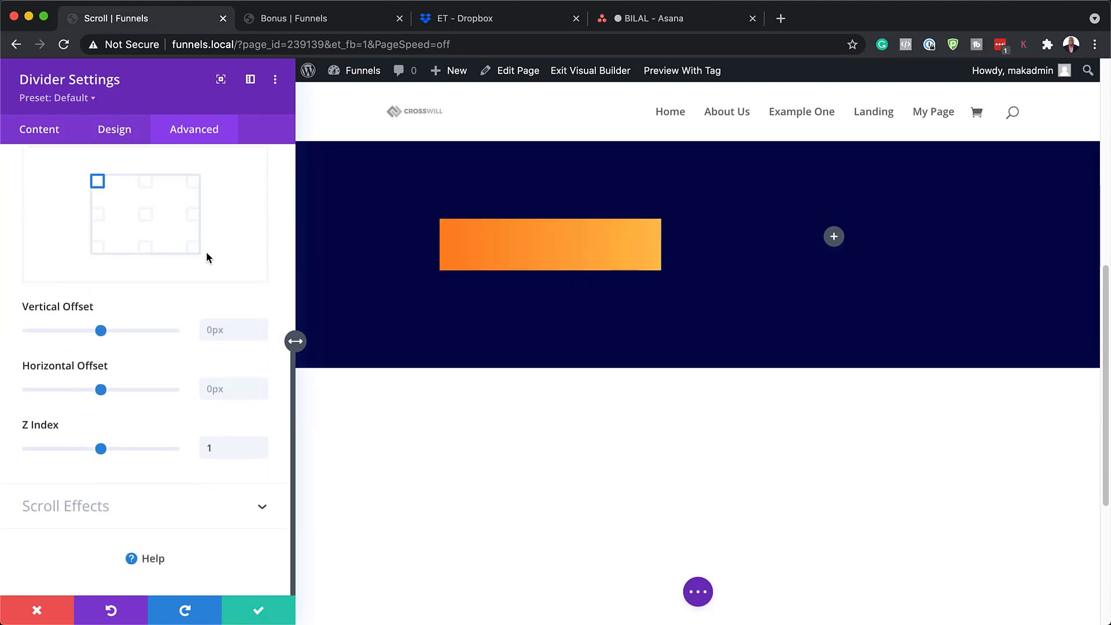
- Enable the horizontal motion scroll effect on the orange divider
{"action": "left_click", "coordinate": [126, 512]}
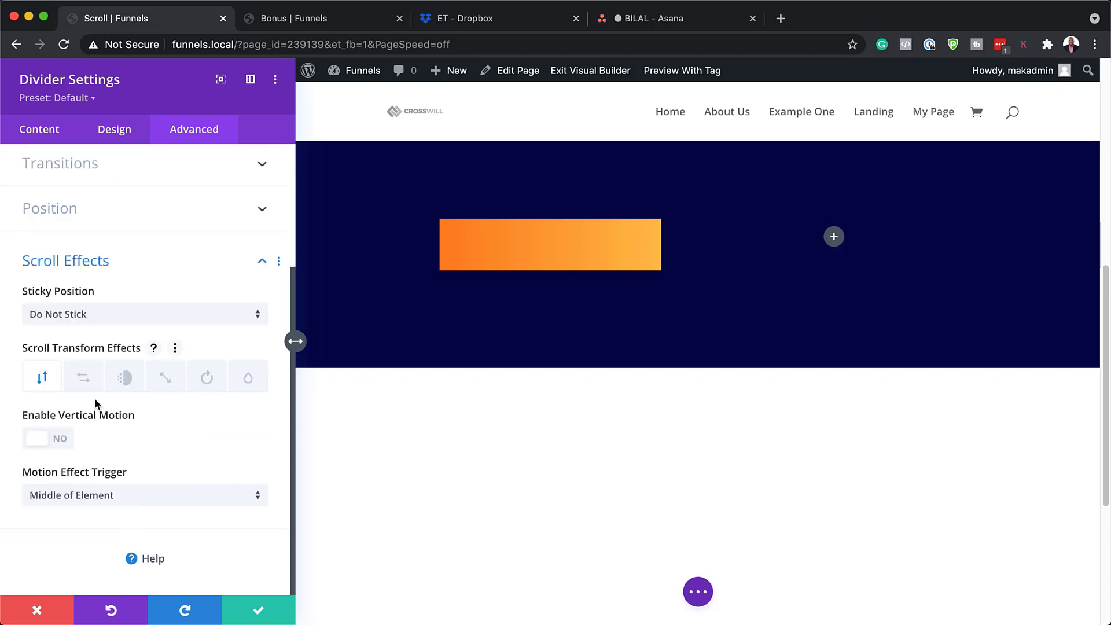
{"action": "left_click", "coordinate": [87, 381]}
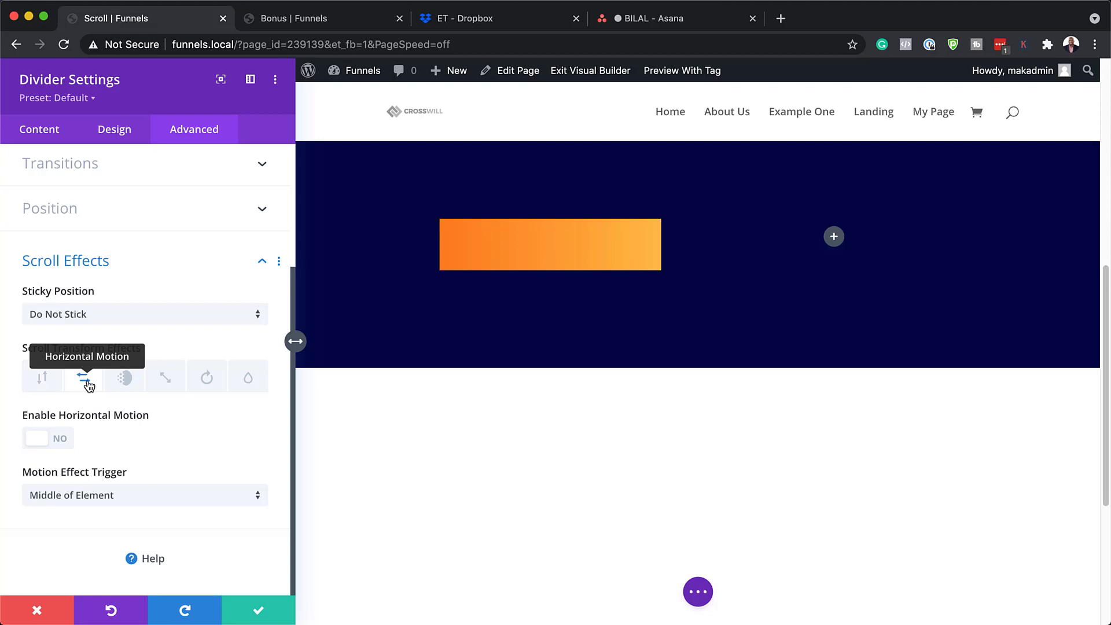
{"action": "left_click", "coordinate": [64, 443]}
- Set the horizontal motion offsets to -3 starting, -2.25 mid and -2.25 ending, start the motion at 25% of the viewport, and save the divider
{"action": "scroll", "coordinate": [99, 527], "scroll_direction": "down", "scroll_amount": 3}
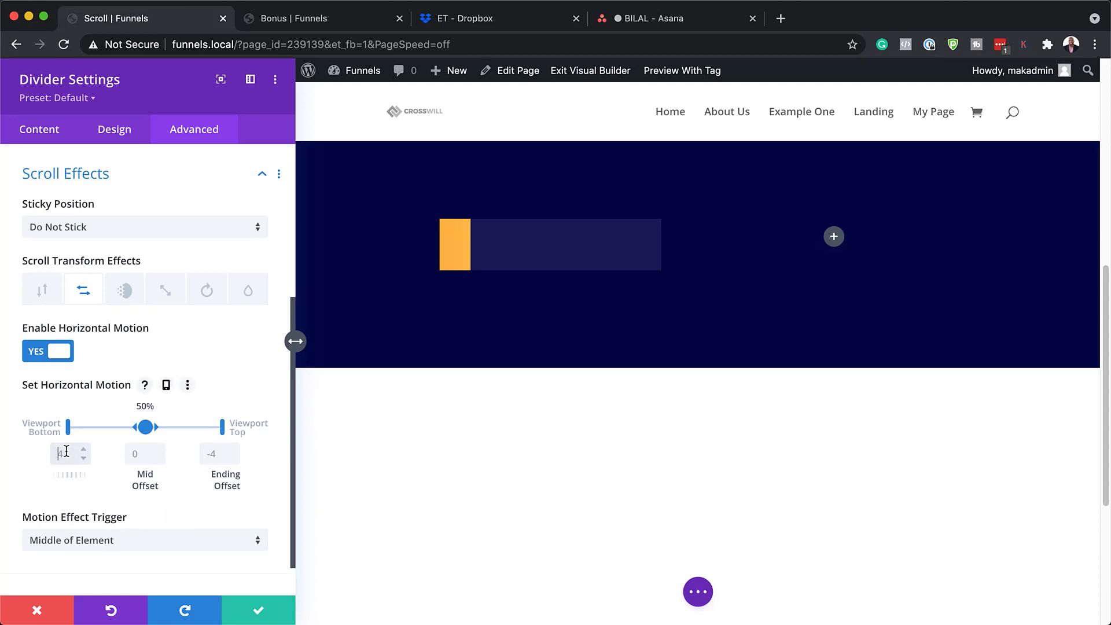
{"action": "type", "text": "3"}
{"action": "left_click", "coordinate": [140, 455]}
{"action": "type", "text": "-2.25"}
{"action": "left_click", "coordinate": [215, 452]}
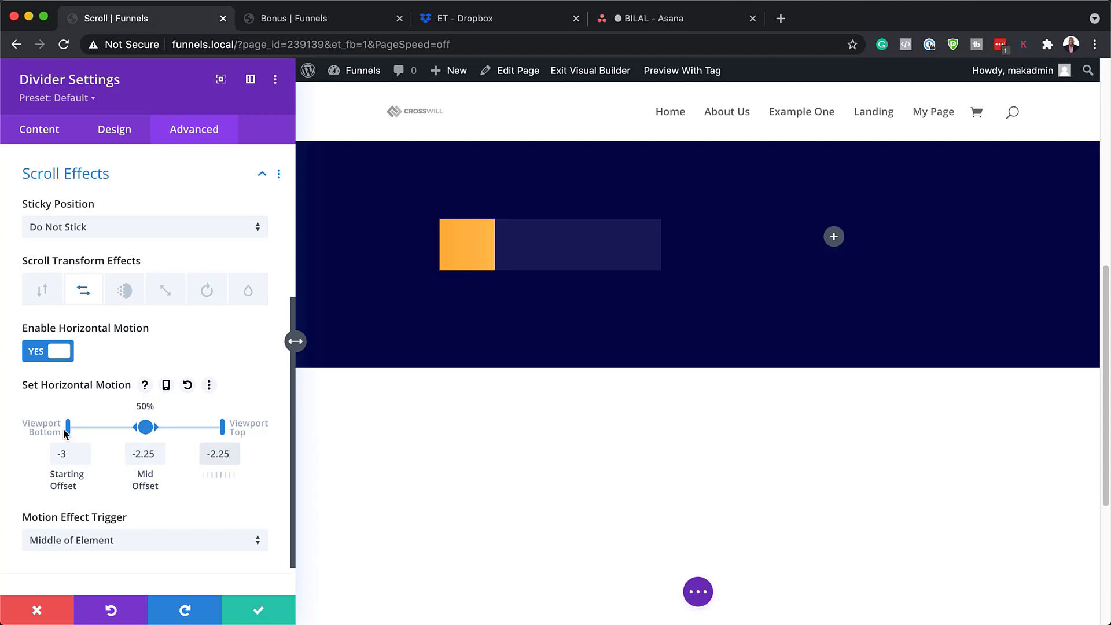
{"action": "left_click_drag", "start_coordinate": [69, 428], "coordinate": [109, 426]}
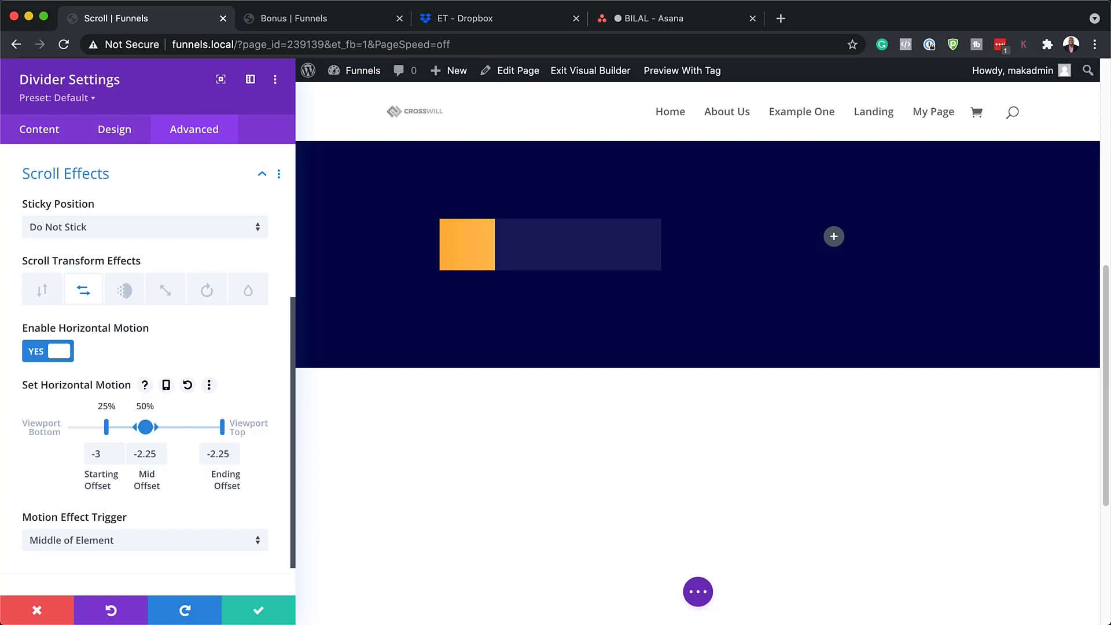
{"action": "left_click", "coordinate": [259, 610]}
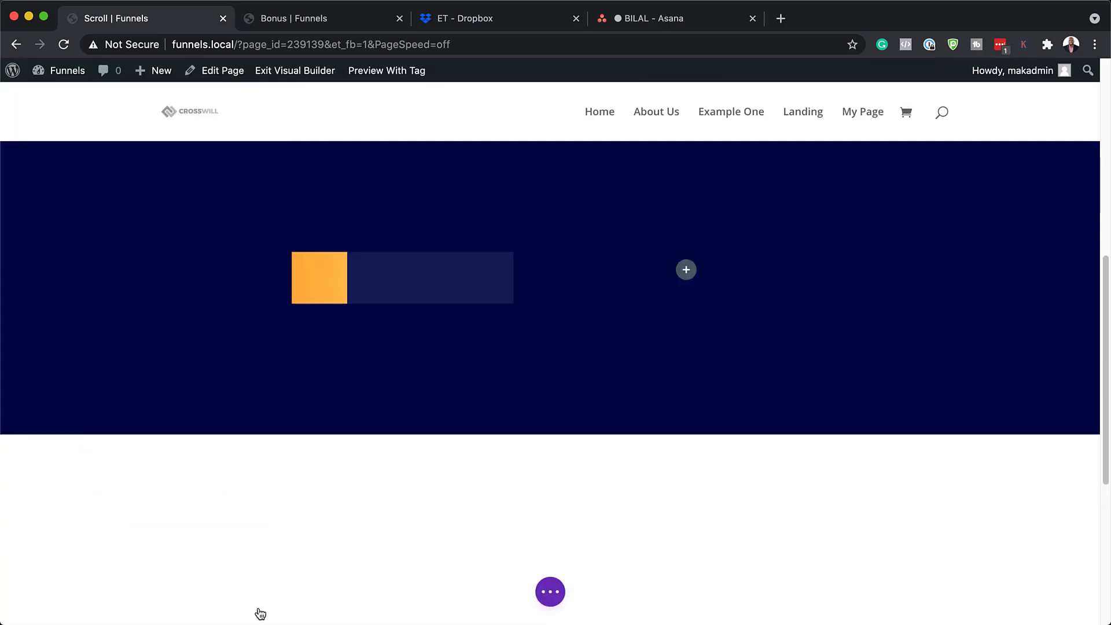
- Add a Blurb module below the bar dividers in the first column
{"action": "mouse_move", "coordinate": [400, 279]}
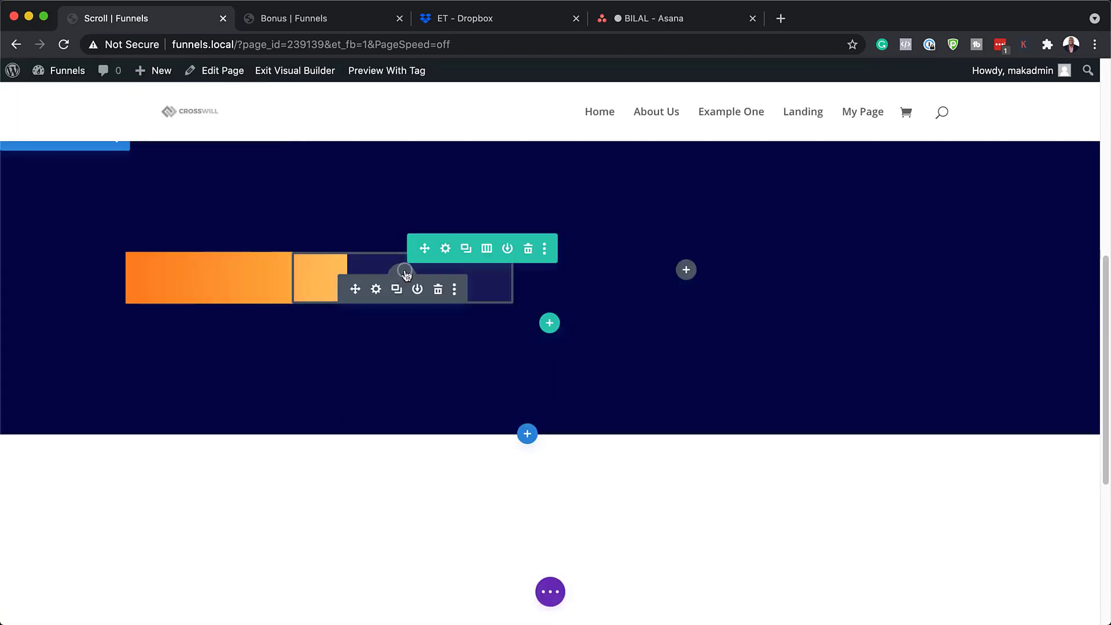
{"action": "left_click", "coordinate": [405, 274]}
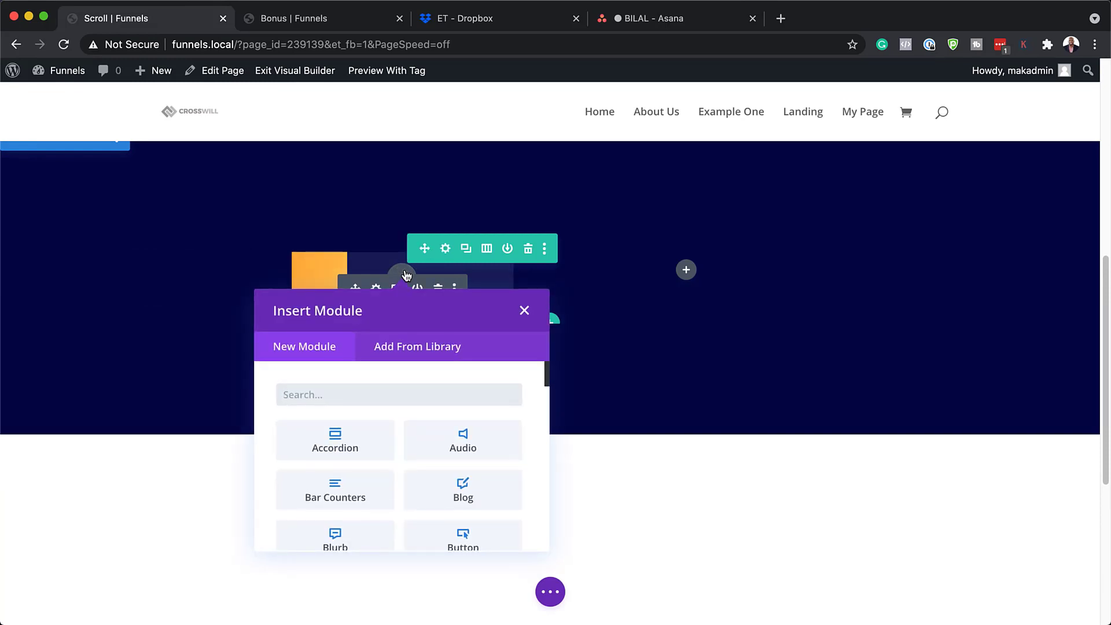
{"action": "type", "text": "blur"}
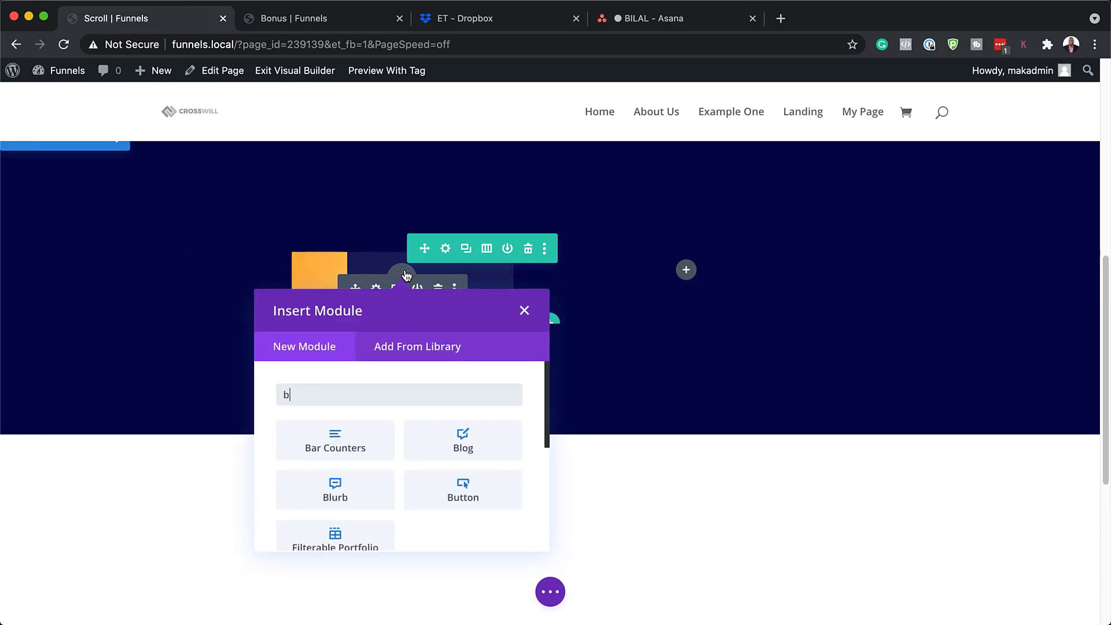
{"action": "left_click", "coordinate": [358, 440]}
- Set the blurb's title to 25% and replace its body text with Optimisation
{"action": "triple_click", "coordinate": [139, 250]}
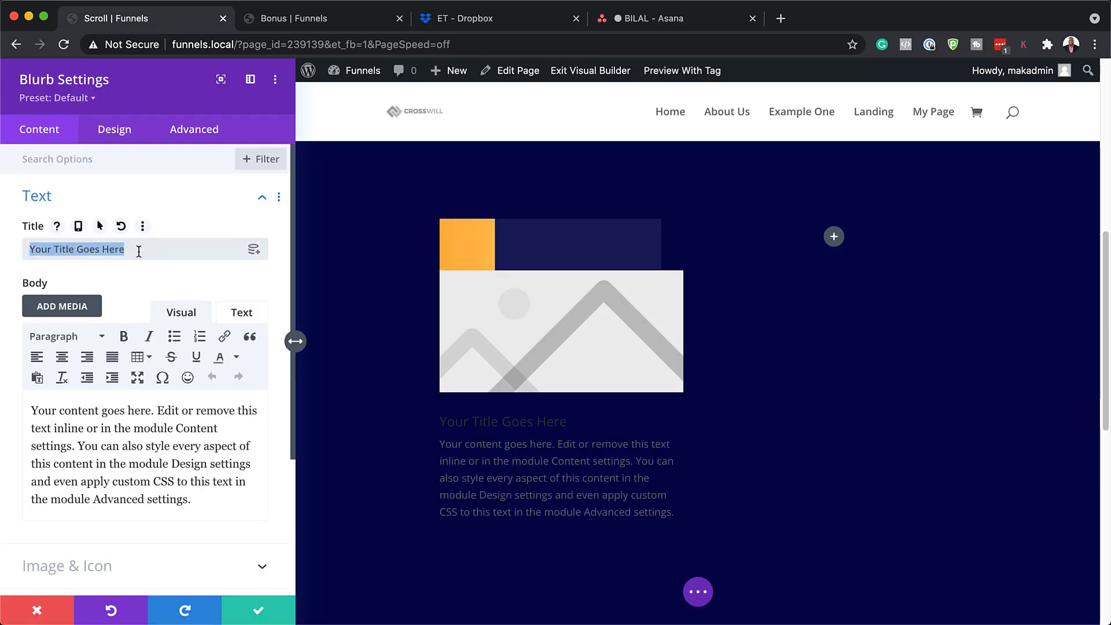
{"action": "type", "text": "25%"}
{"action": "left_click_drag", "start_coordinate": [192, 499], "coordinate": [1, 416]}
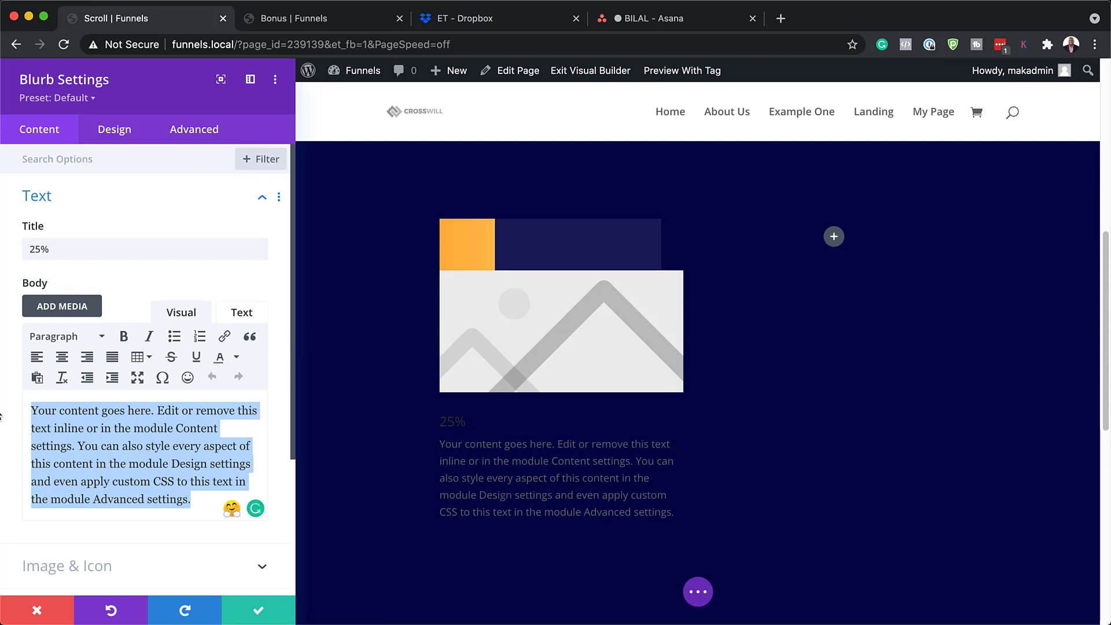
{"action": "type", "text": "Optimisation"}
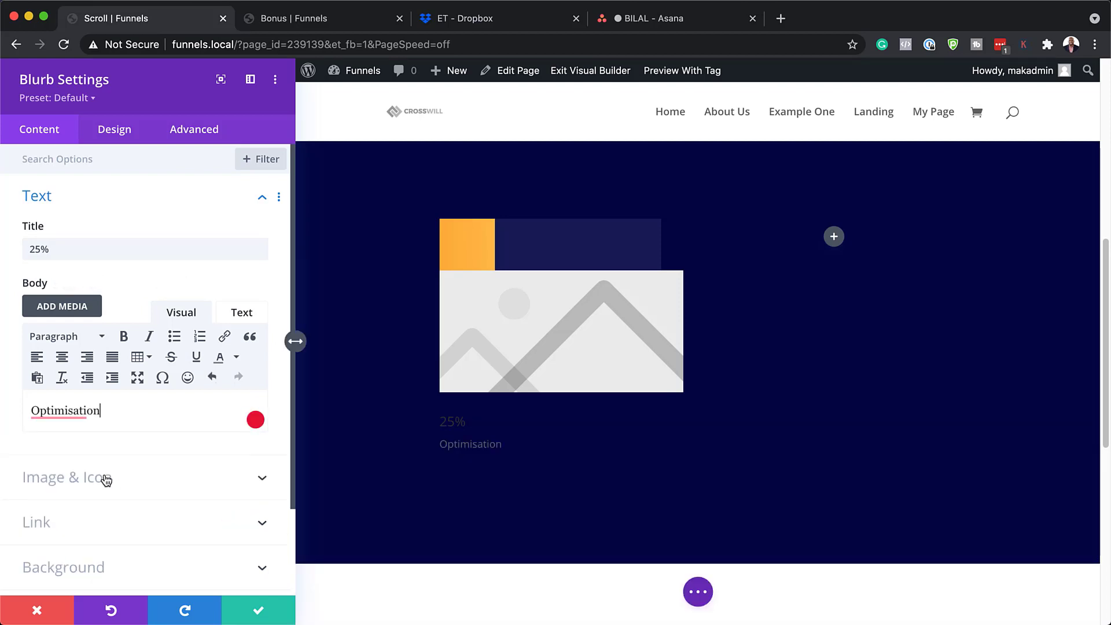
- Replace the blurb's image with the smartphone icon
{"action": "left_click", "coordinate": [103, 471]}
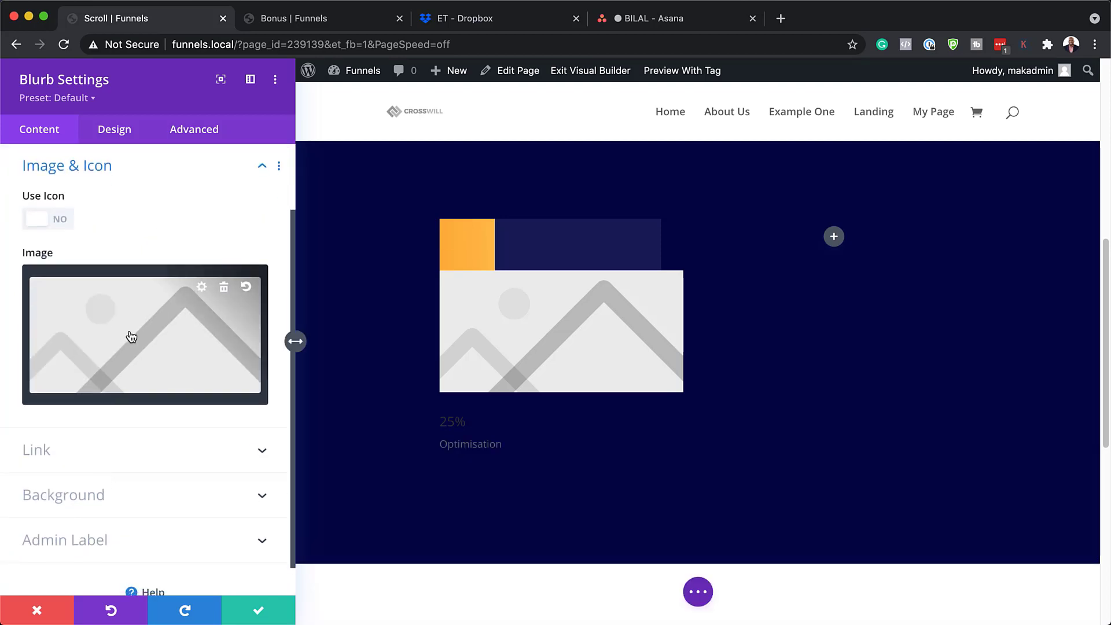
{"action": "left_click", "coordinate": [62, 222]}
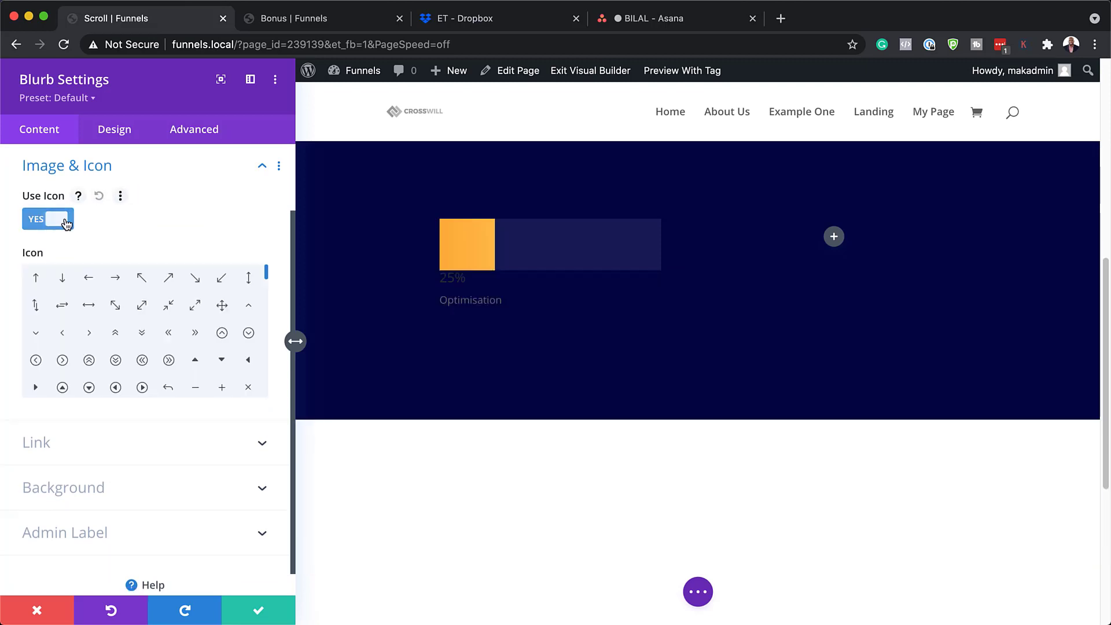
{"action": "mouse_move", "coordinate": [266, 278]}
{"action": "left_mouse_down"}
{"action": "mouse_move", "coordinate": [270, 310]}
{"action": "mouse_move", "coordinate": [271, 299]}
{"action": "left_mouse_up"}
{"action": "left_click", "coordinate": [169, 339]}
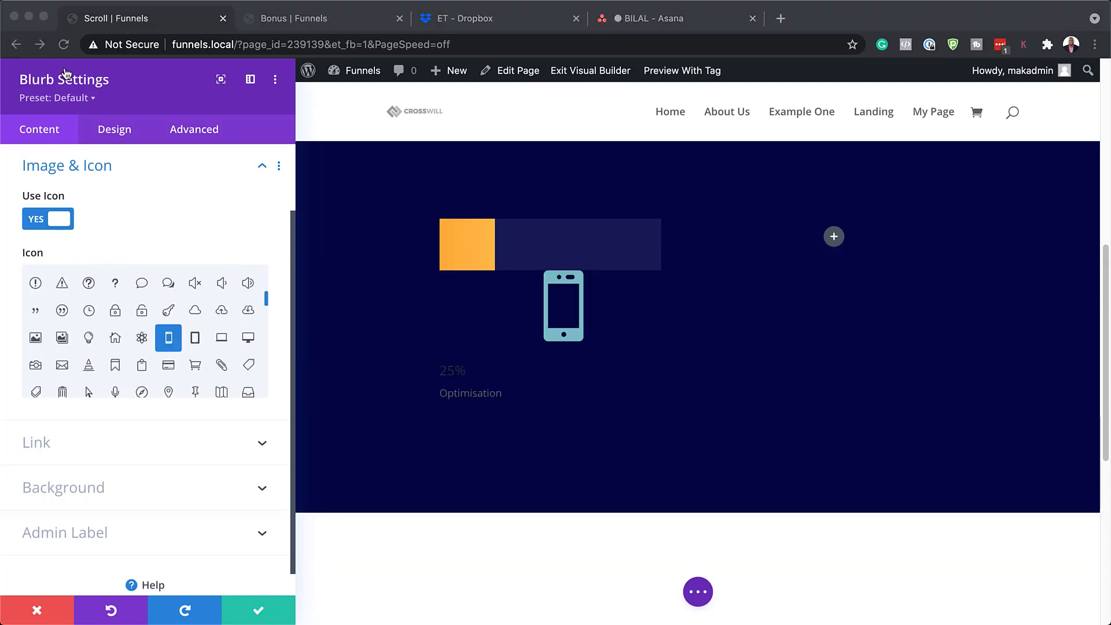
- Make the blurb's icon white and set its placement to Left
{"action": "left_click", "coordinate": [113, 130]}
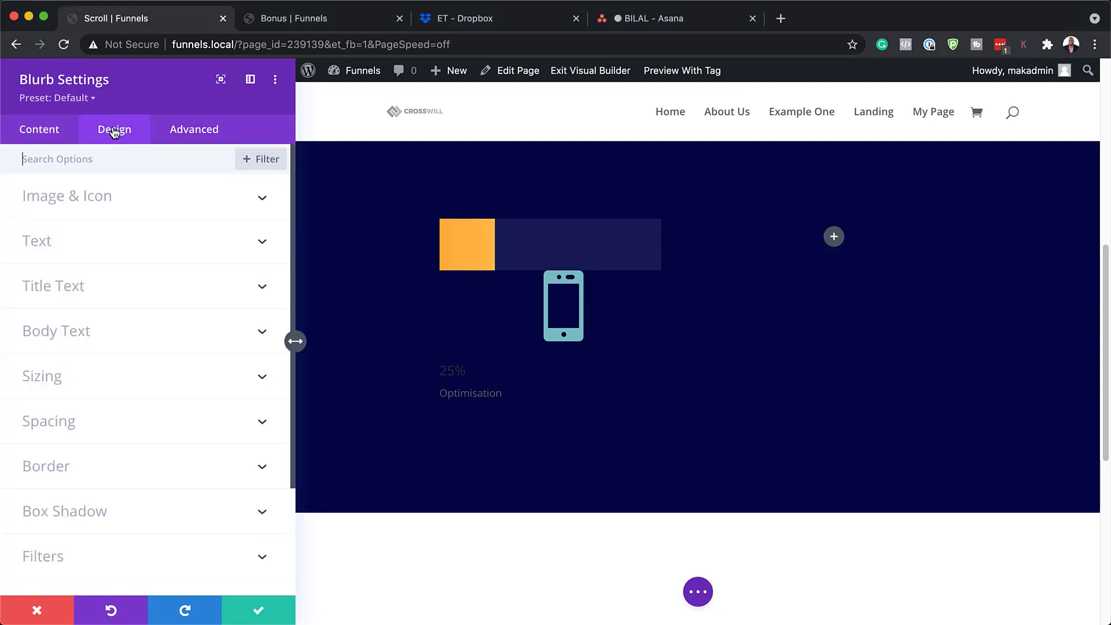
{"action": "left_click", "coordinate": [100, 196]}
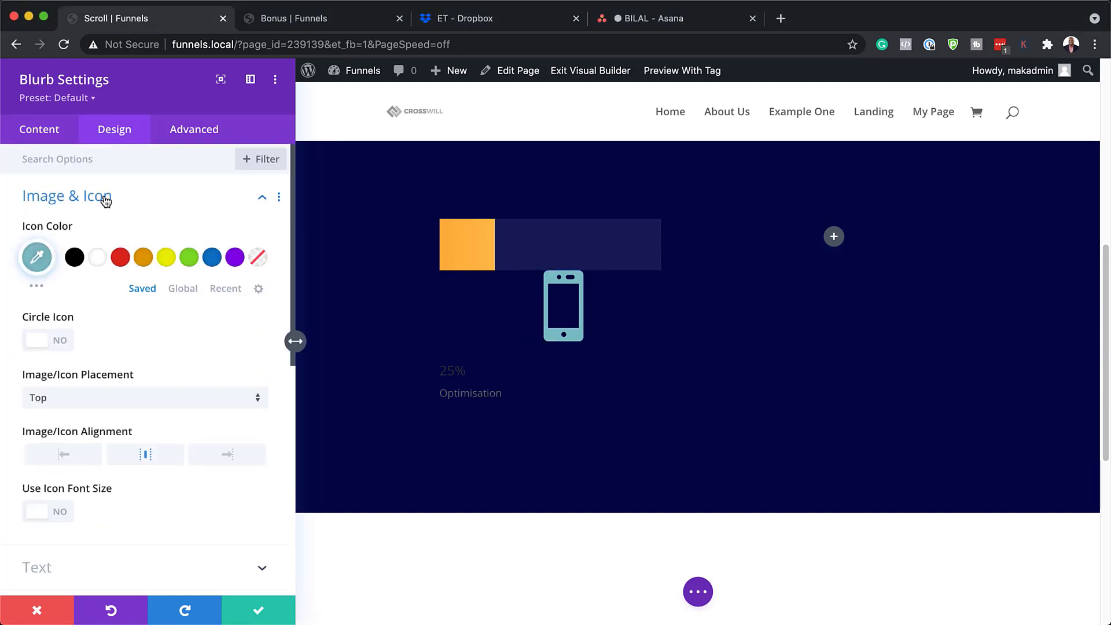
{"action": "left_click", "coordinate": [98, 258]}
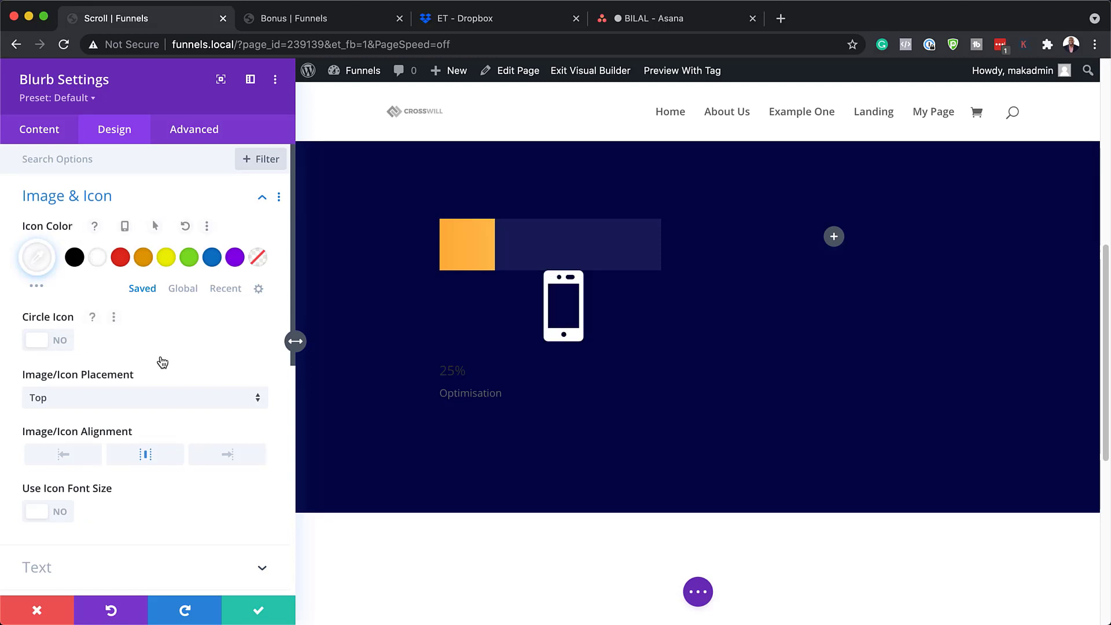
{"action": "scroll", "coordinate": [159, 362], "scroll_direction": "down", "scroll_amount": 2}
{"action": "left_click", "coordinate": [75, 349]}
{"action": "left_click", "coordinate": [54, 387]}
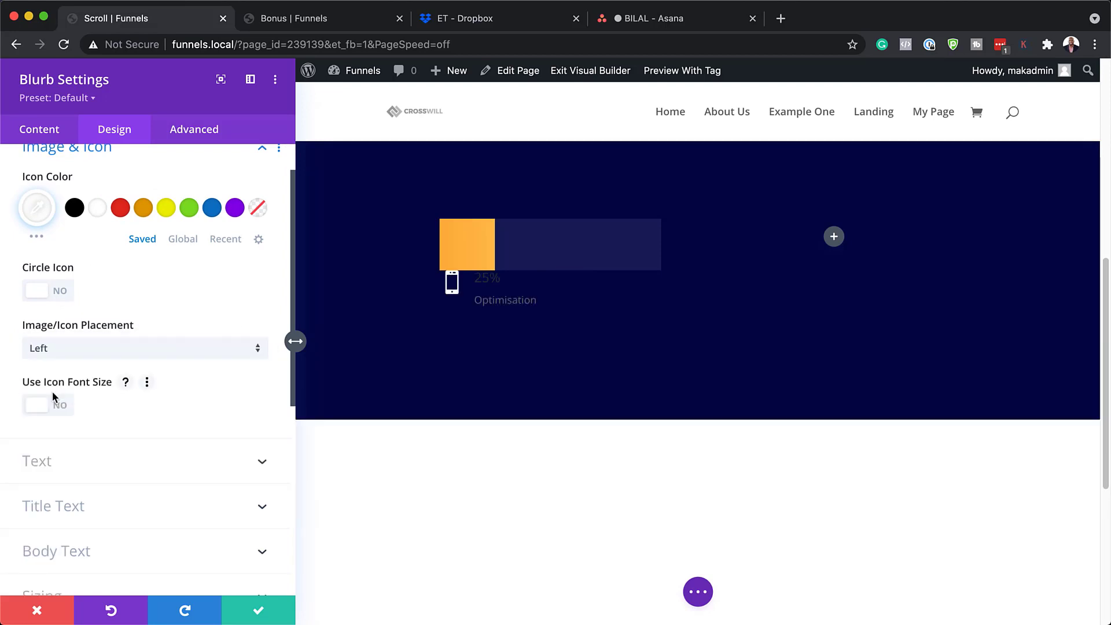
- Enable a custom icon font size for the blurb and set it to 40px
{"action": "scroll", "coordinate": [52, 396], "scroll_direction": "down", "scroll_amount": 1}
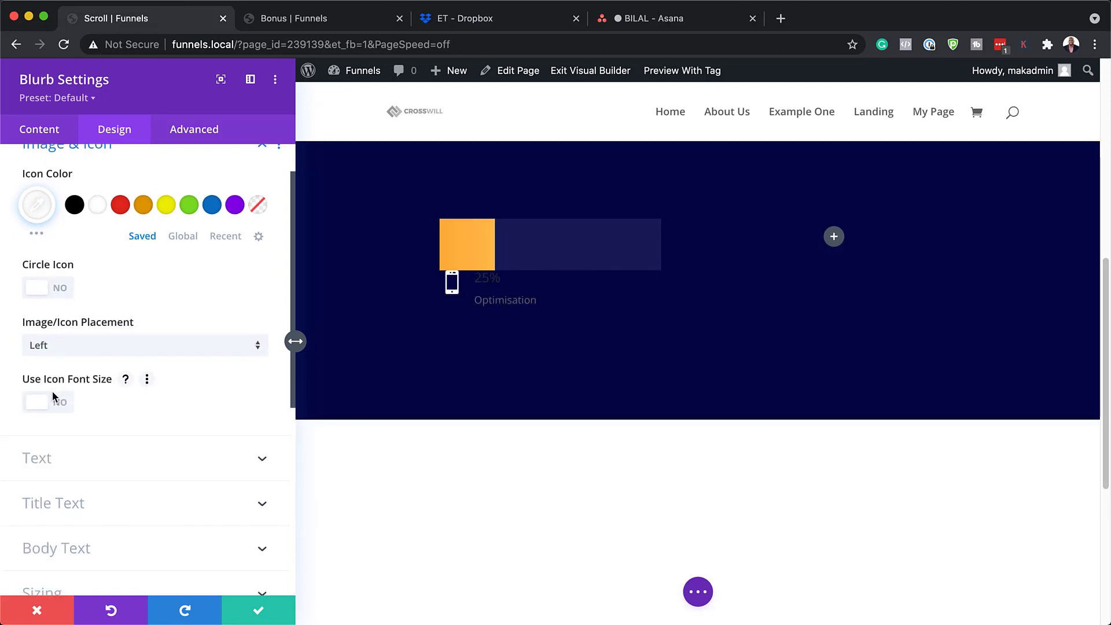
{"action": "scroll", "coordinate": [53, 397], "scroll_direction": "down", "scroll_amount": 2}
{"action": "left_click", "coordinate": [58, 391]}
{"action": "scroll", "coordinate": [156, 405], "scroll_direction": "down", "scroll_amount": 2}
{"action": "left_click", "coordinate": [228, 430]}
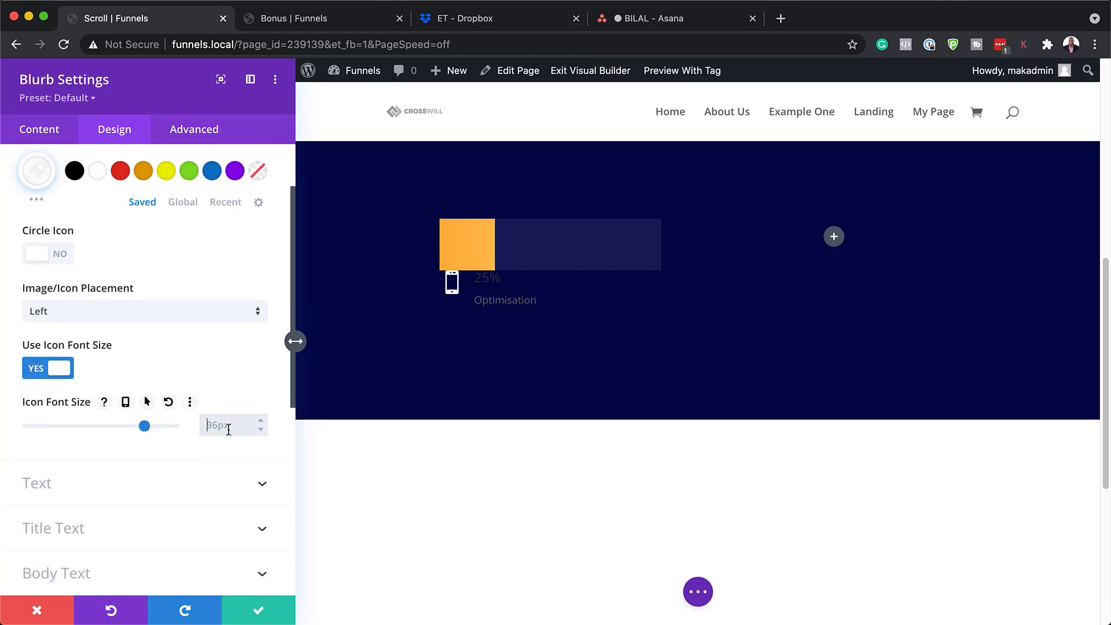
{"action": "type", "text": "40"}
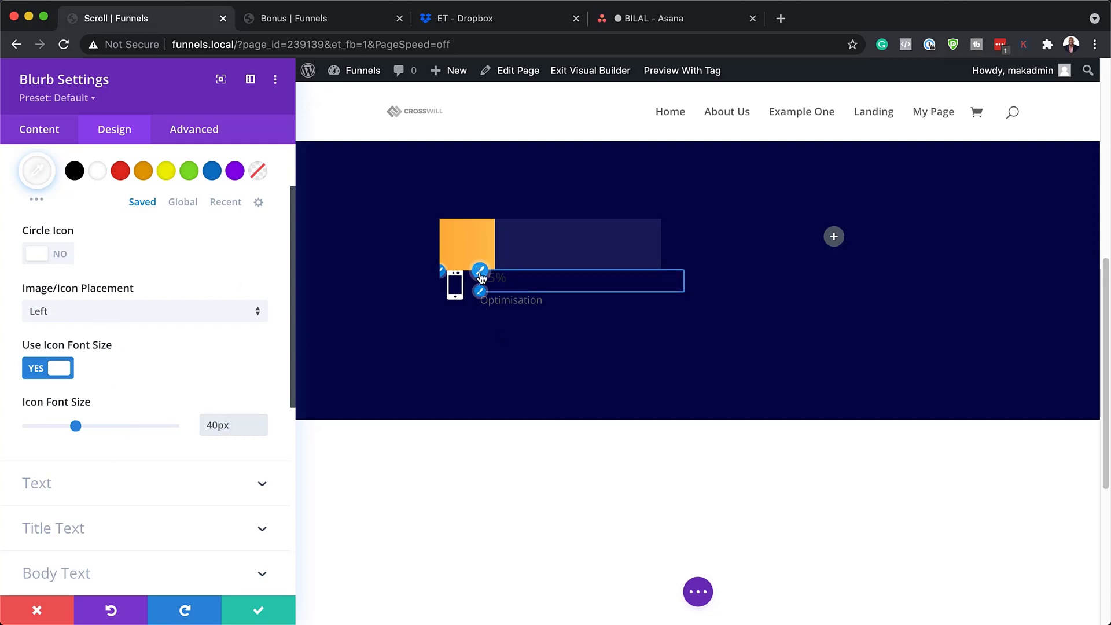
- Set the blurb's overall text color to Light
{"action": "left_click", "coordinate": [481, 278]}
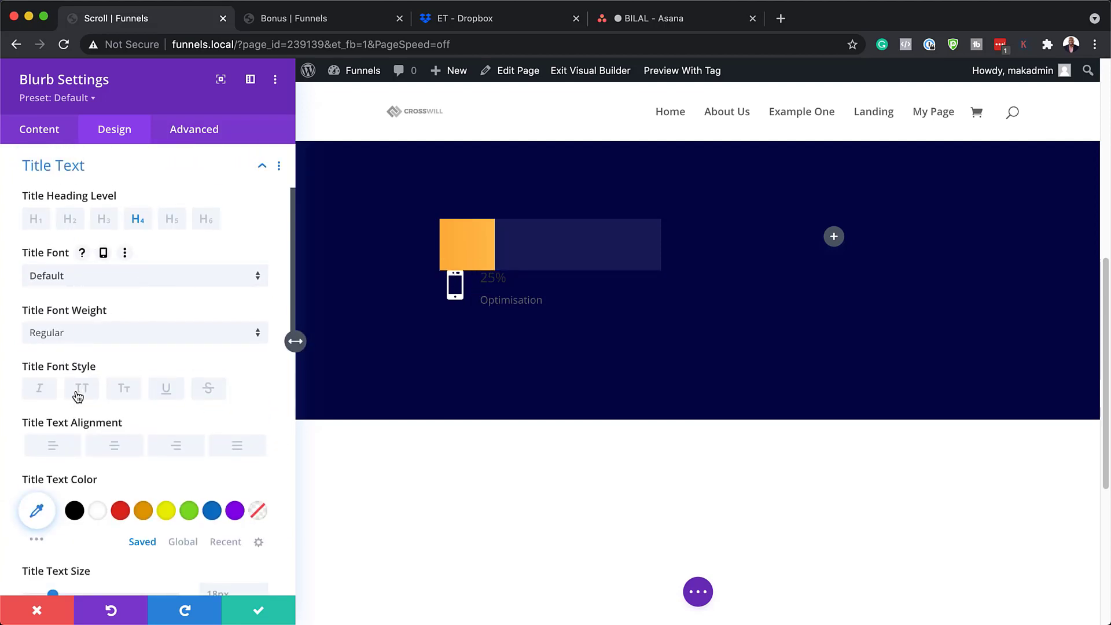
{"action": "left_click", "coordinate": [70, 275]}
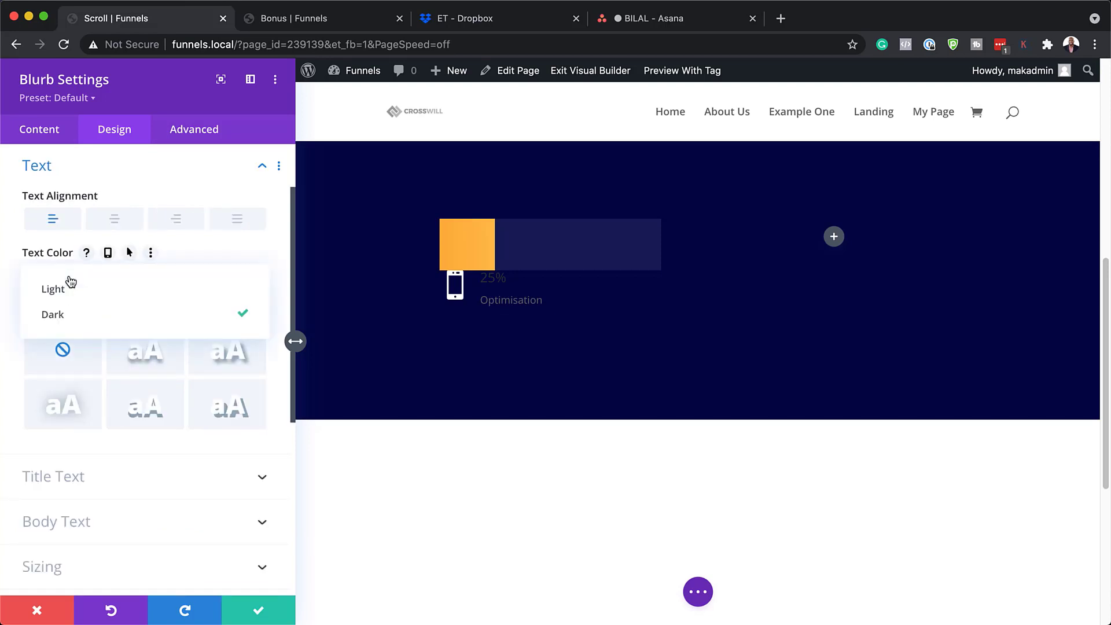
{"action": "left_click", "coordinate": [99, 295]}
- Set the blurb's body font to Rubik with the uppercase font style
{"action": "scroll", "coordinate": [95, 377], "scroll_direction": "down", "scroll_amount": 3}
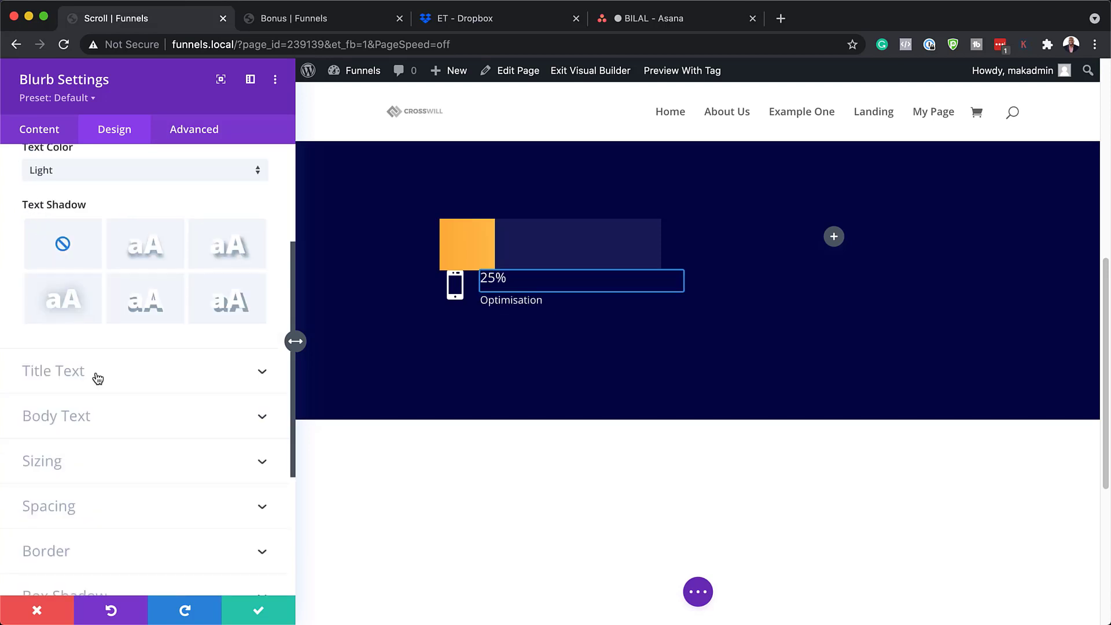
{"action": "left_click", "coordinate": [93, 424]}
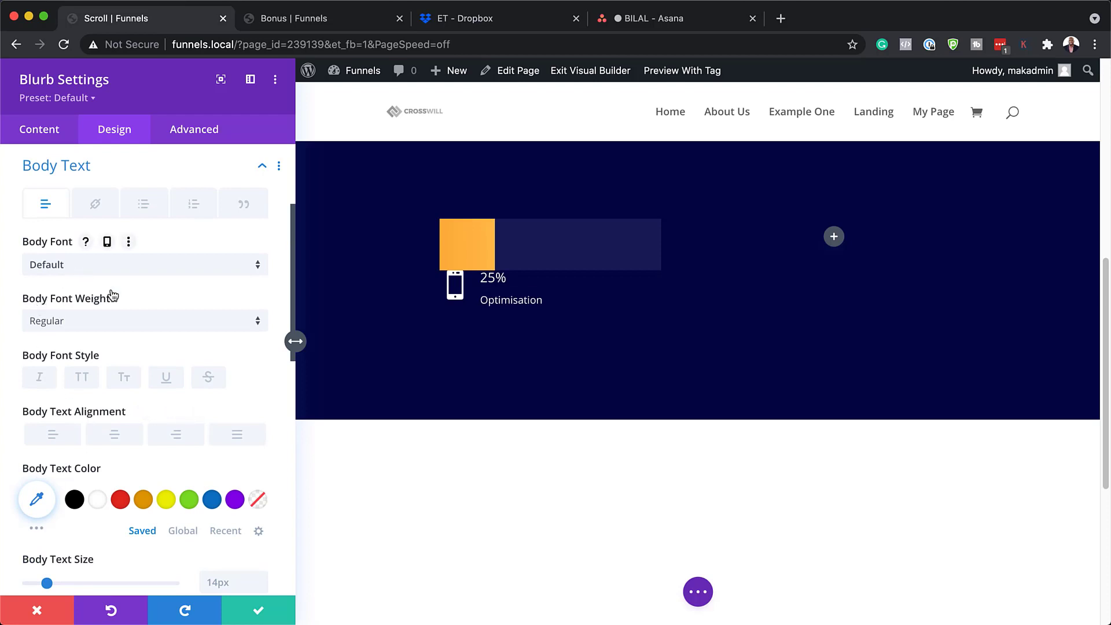
{"action": "left_click", "coordinate": [96, 322]}
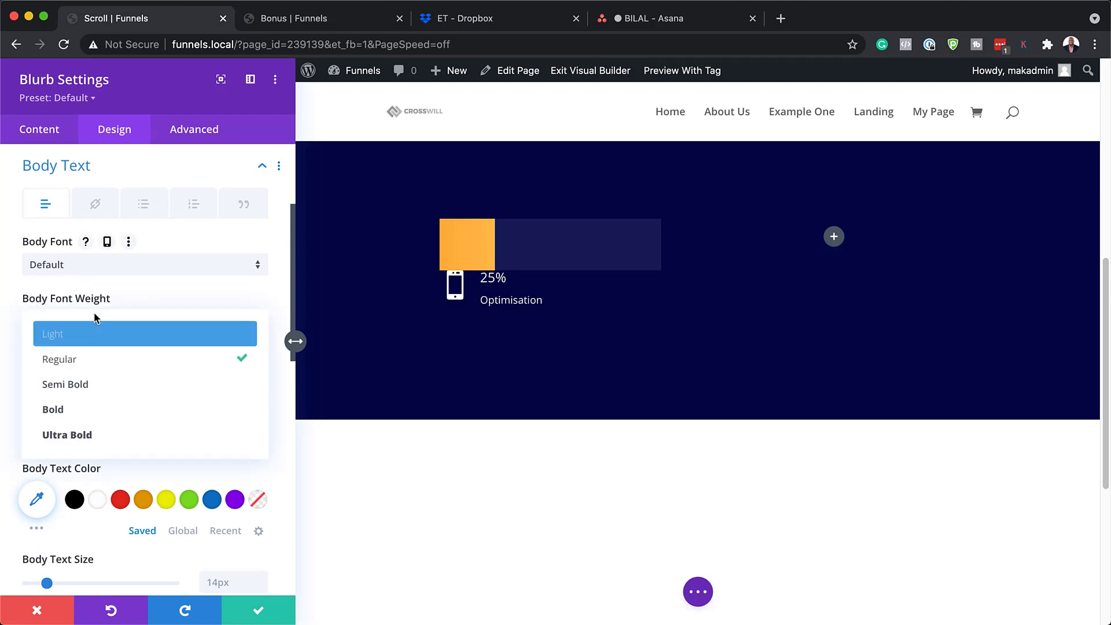
{"action": "left_click", "coordinate": [98, 266]}
{"action": "type", "text": "rubi"}
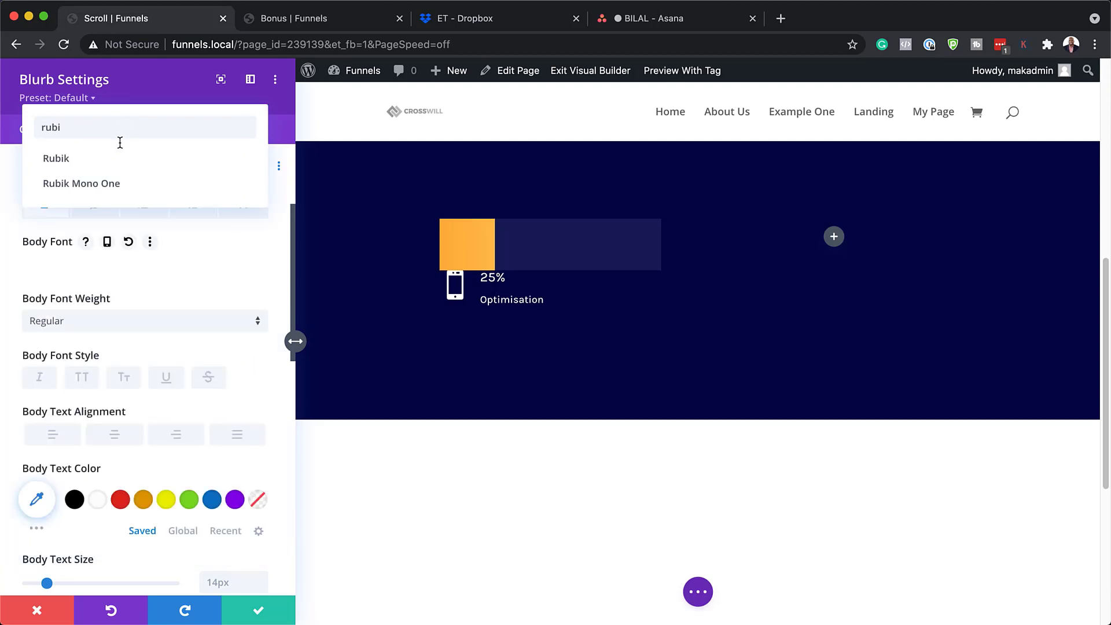
{"action": "left_click", "coordinate": [109, 154]}
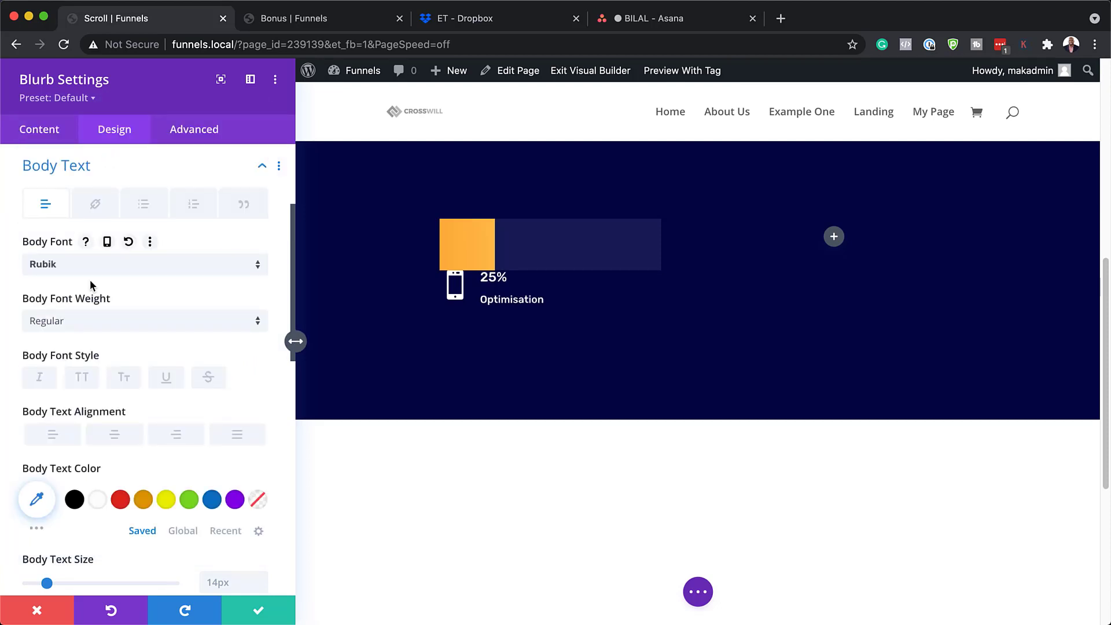
{"action": "left_click", "coordinate": [87, 382]}
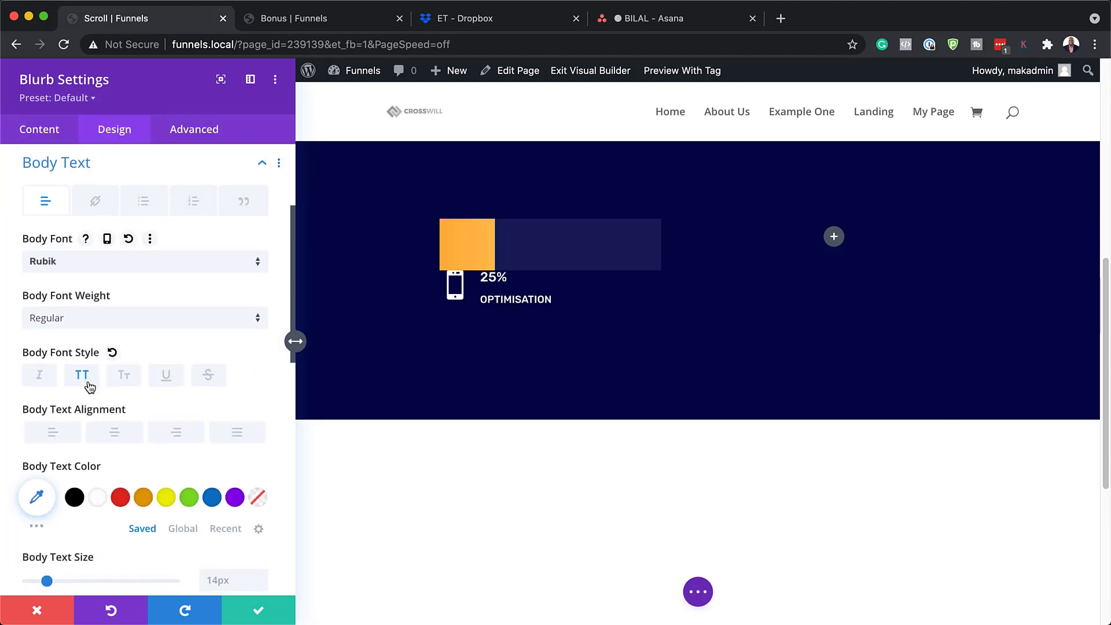
- Set the blurb's body letter spacing to 0.2em and body line height to 1
{"action": "scroll", "coordinate": [88, 387], "scroll_direction": "down", "scroll_amount": 5}
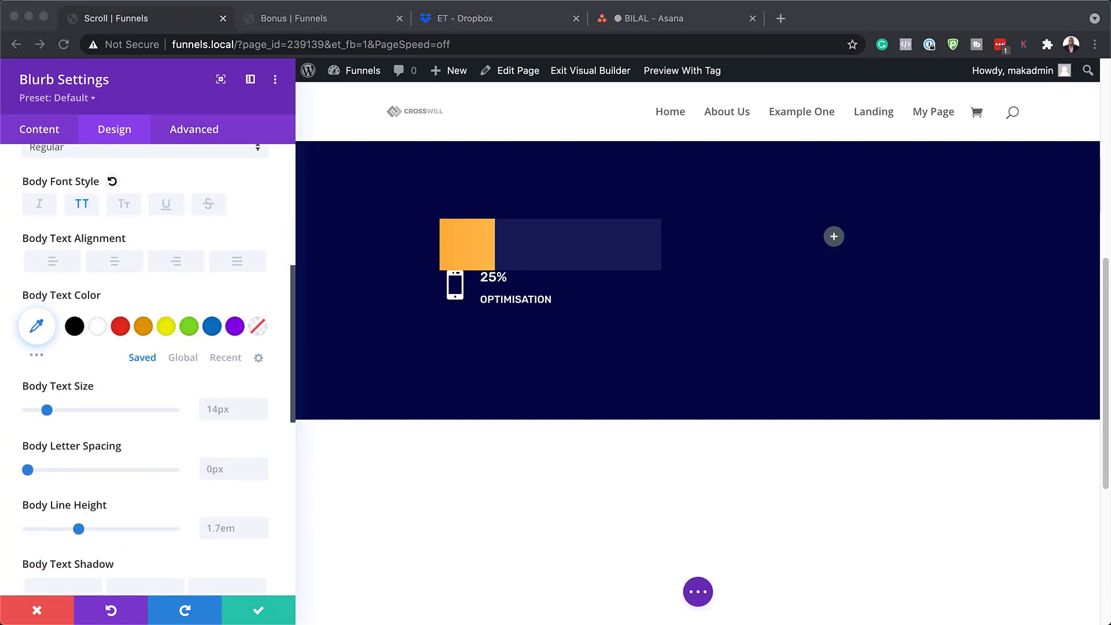
{"action": "double_click", "coordinate": [233, 469]}
{"action": "type", "text": "0.2em"}
{"action": "scroll", "coordinate": [212, 490], "scroll_direction": "down", "scroll_amount": 2}
{"action": "left_click", "coordinate": [220, 459]}
{"action": "type", "text": "1"}
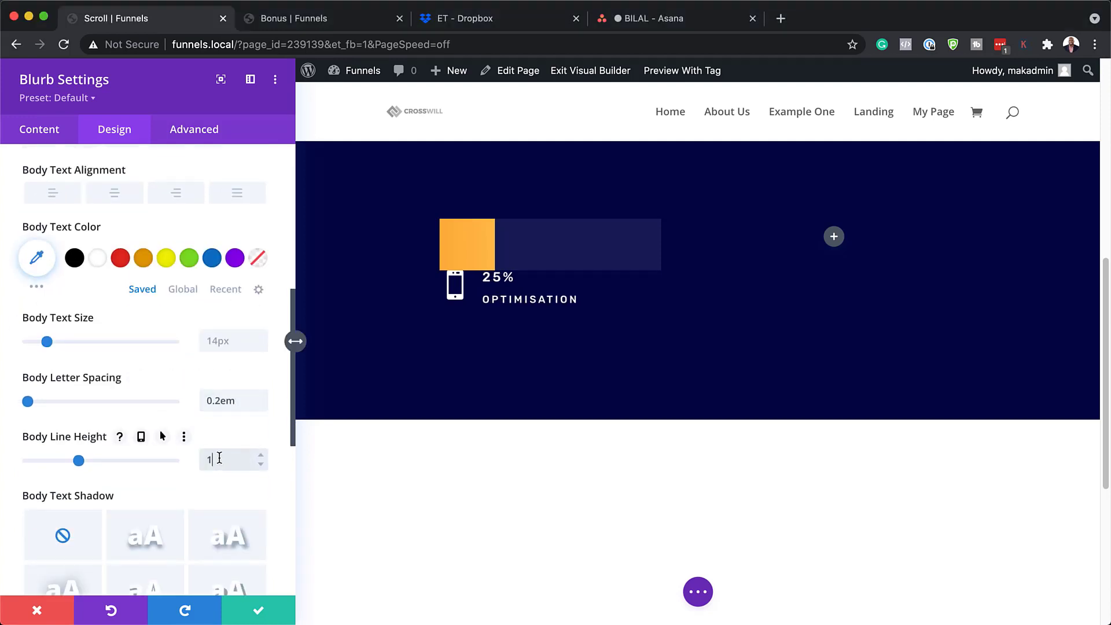
- Size the blurb with a content width of 100%, a width of 300px and a height of 70px
{"action": "scroll", "coordinate": [123, 327], "scroll_direction": "down", "scroll_amount": 10}
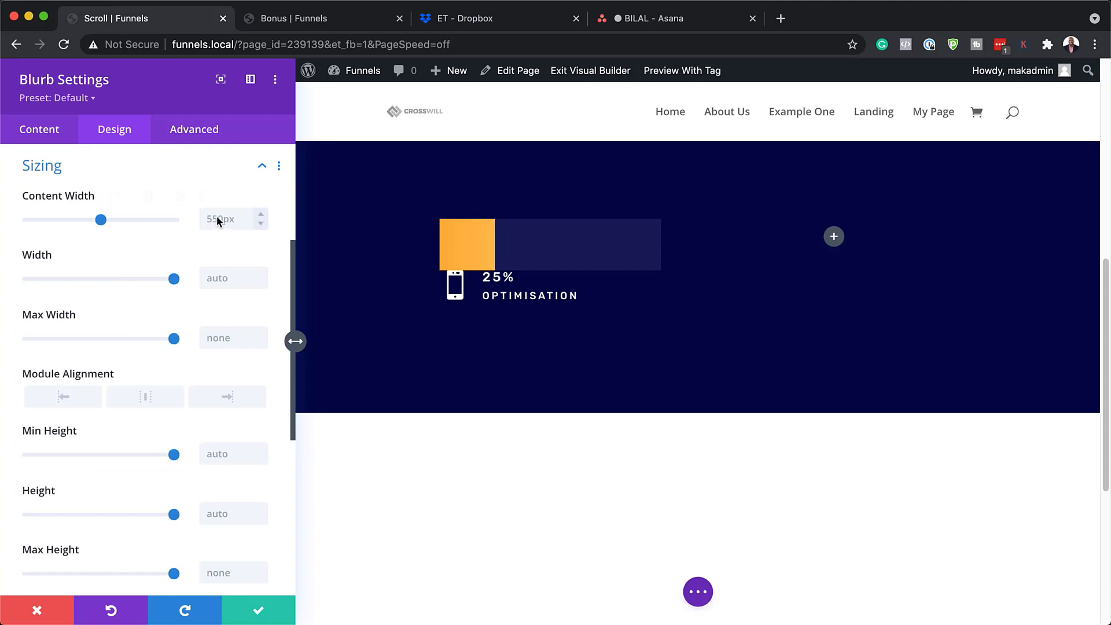
{"action": "type", "text": "%"}
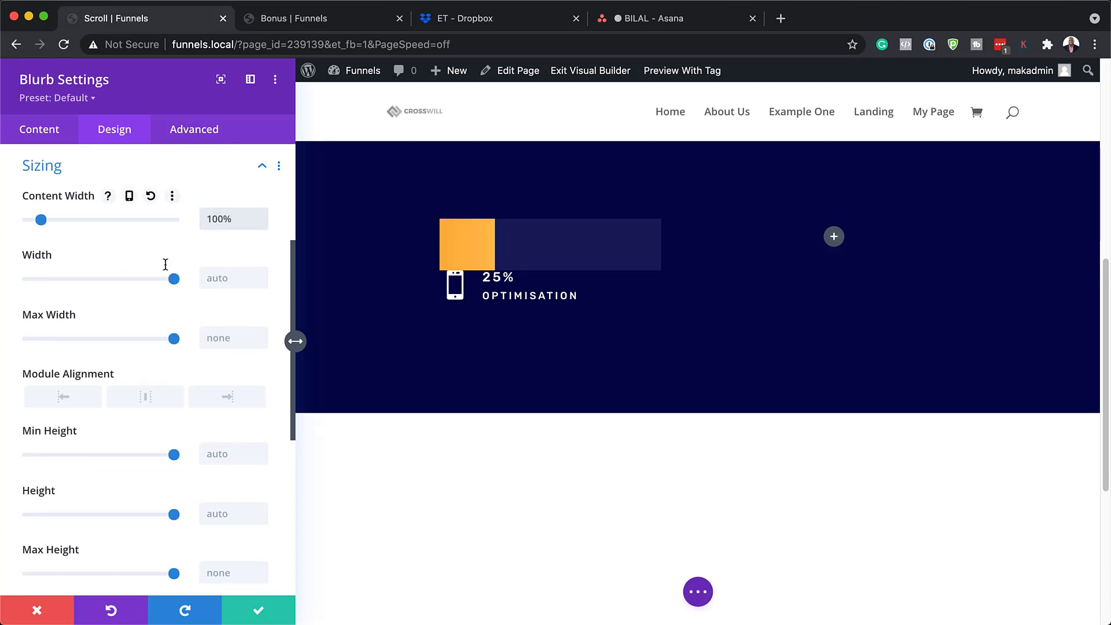
{"action": "left_click", "coordinate": [218, 278]}
{"action": "type", "text": "300px"}
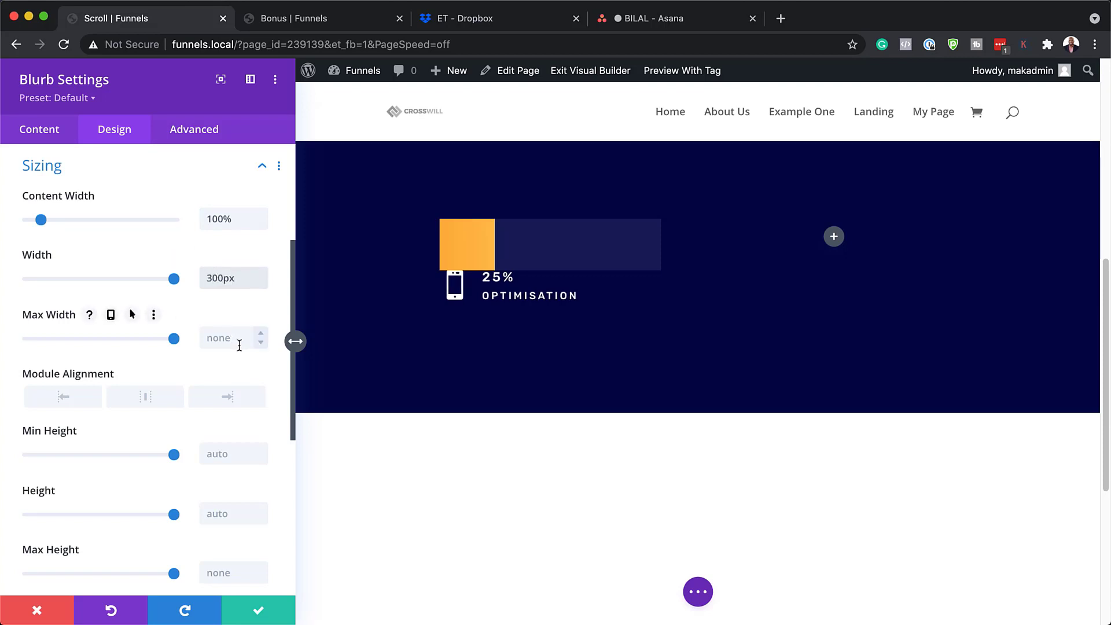
{"action": "scroll", "coordinate": [238, 480], "scroll_direction": "down", "scroll_amount": 1}
{"action": "left_click", "coordinate": [228, 503]}
{"action": "type", "text": "70px"}
- Give the blurb 15px of top padding and 15px of left padding
{"action": "scroll", "coordinate": [228, 503], "scroll_direction": "down", "scroll_amount": 1}
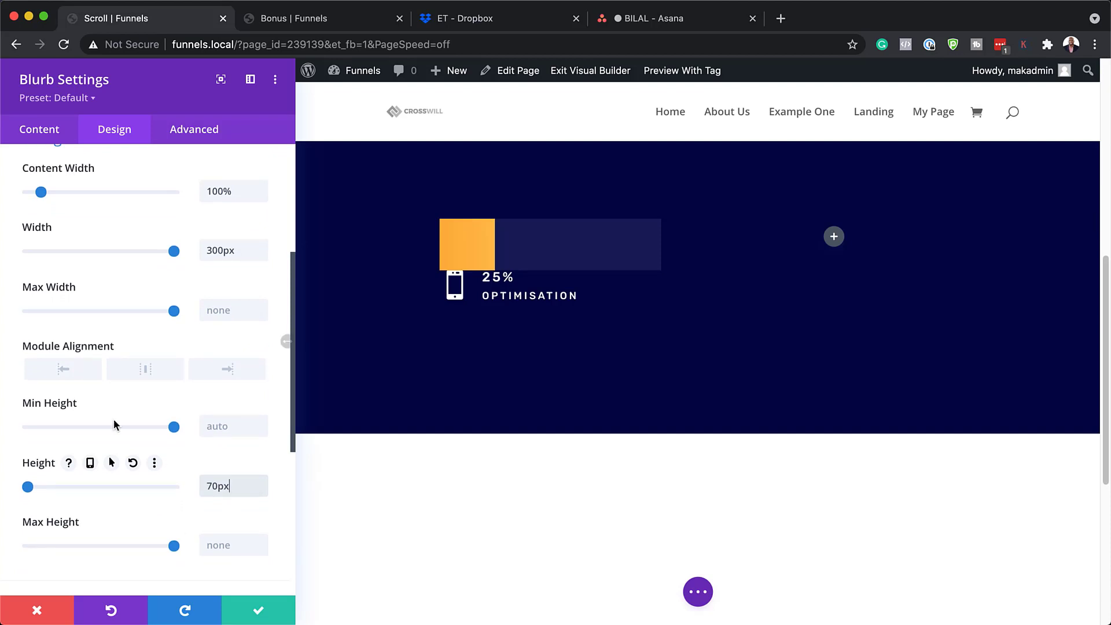
{"action": "scroll", "coordinate": [182, 424], "scroll_direction": "down", "scroll_amount": 5}
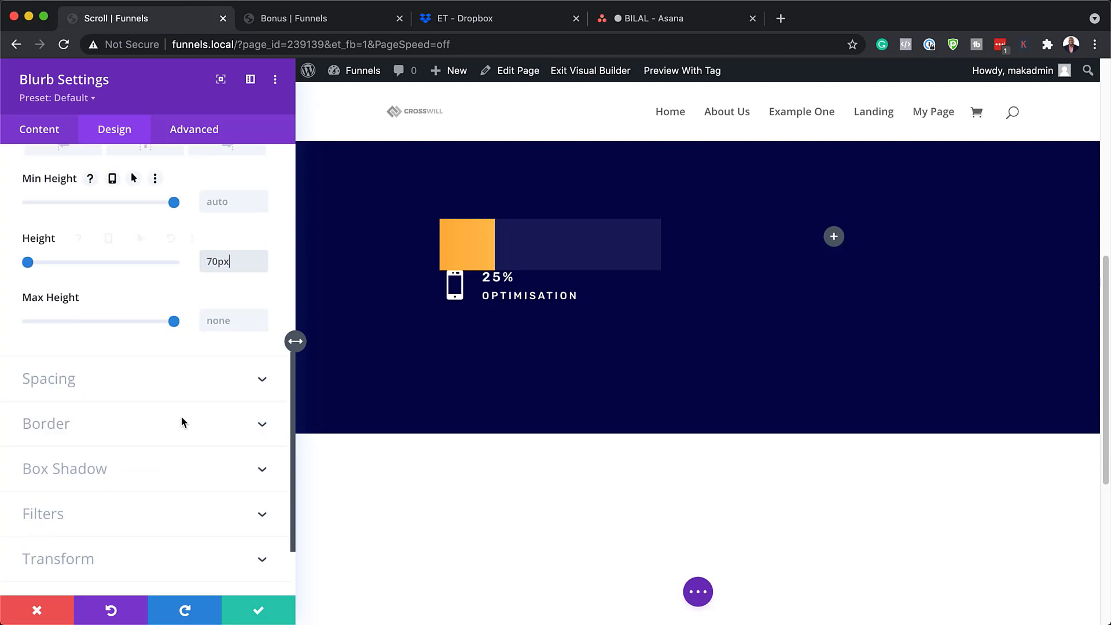
{"action": "left_click", "coordinate": [67, 385]}
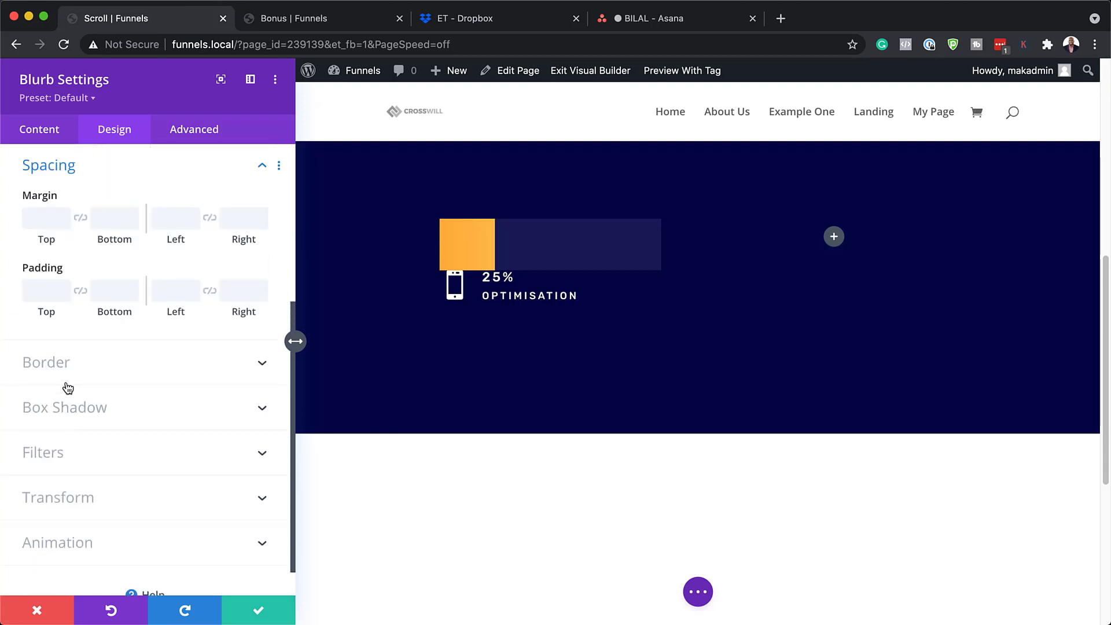
{"action": "left_click", "coordinate": [52, 289]}
{"action": "type", "text": "15"}
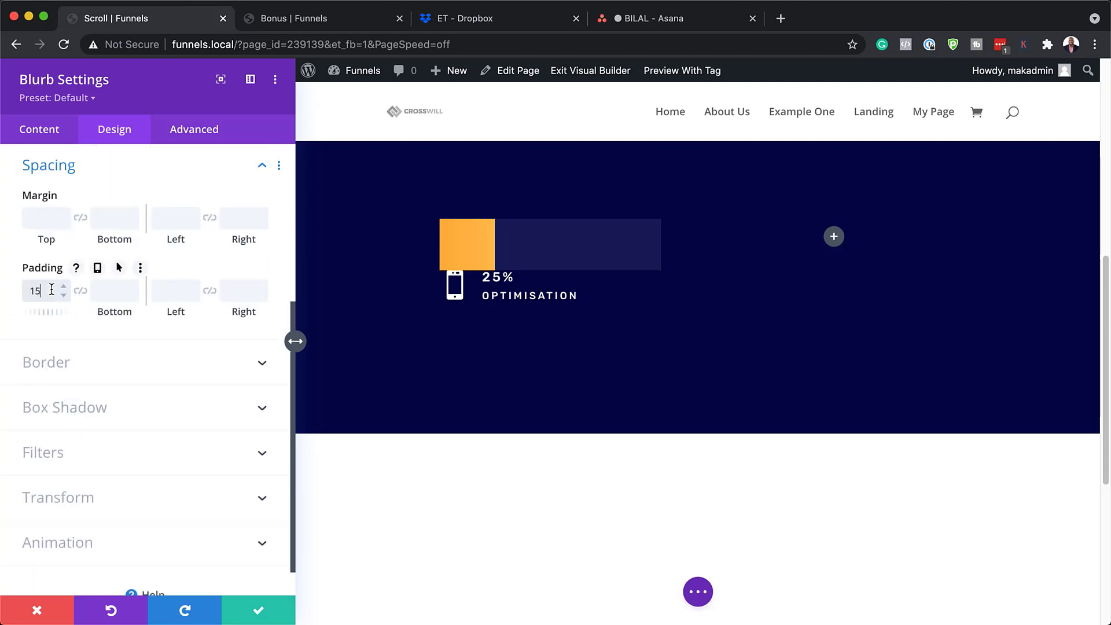
{"action": "type", "text": "px"}
{"action": "left_click", "coordinate": [124, 292]}
{"action": "left_click", "coordinate": [172, 292]}
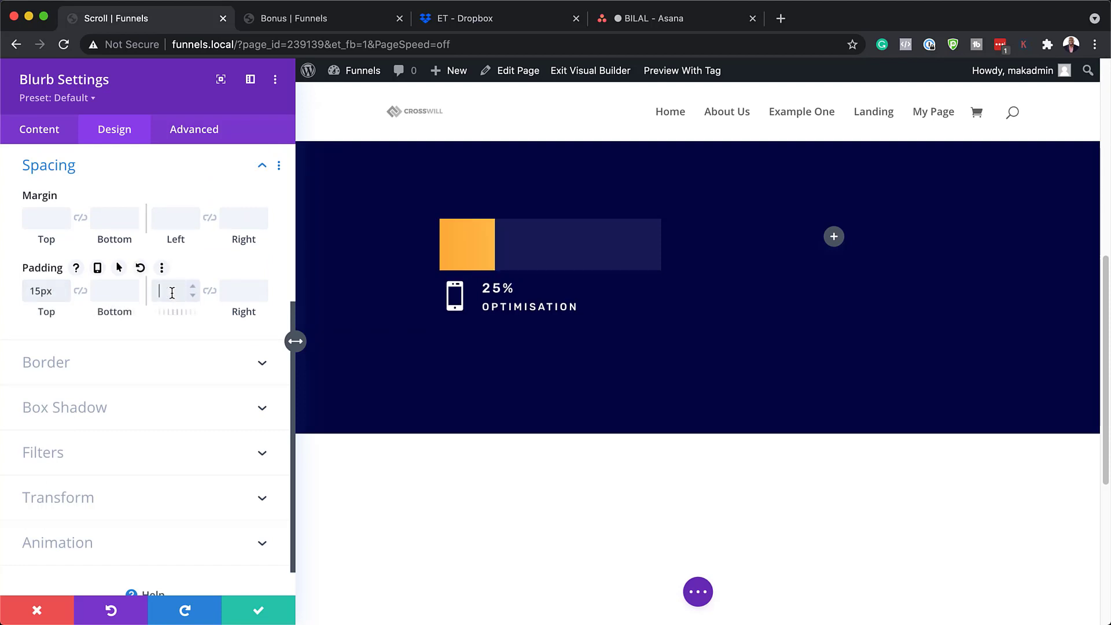
{"action": "type", "text": "15px"}
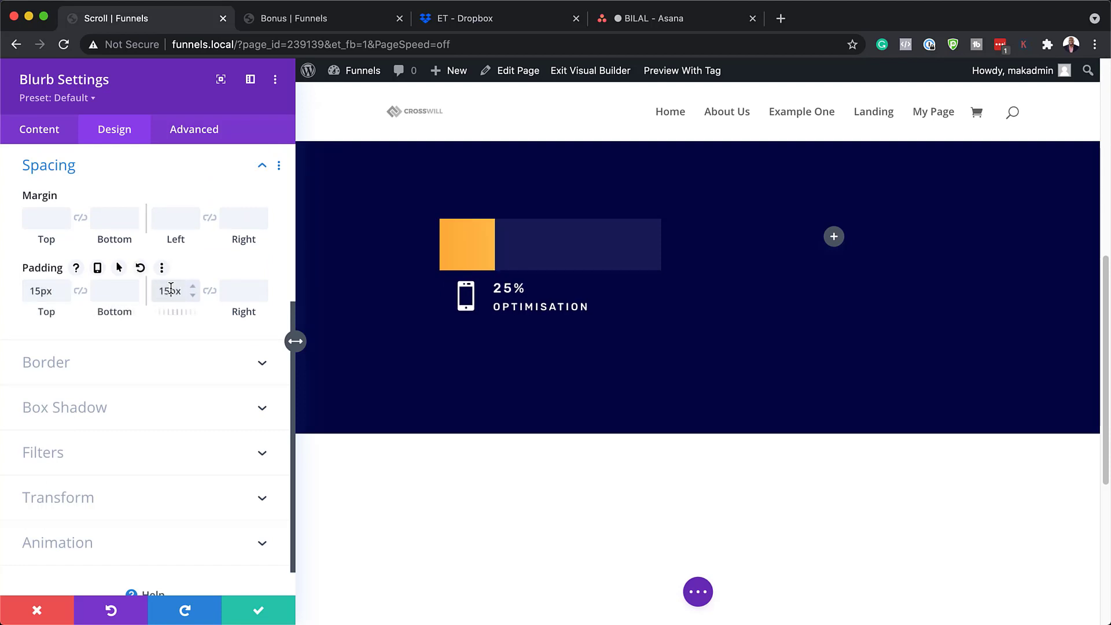
- Give the blurb an absolute position at the upper-left location with a Z index of 2
{"action": "left_click", "coordinate": [209, 139]}
{"action": "left_click", "coordinate": [84, 382]}
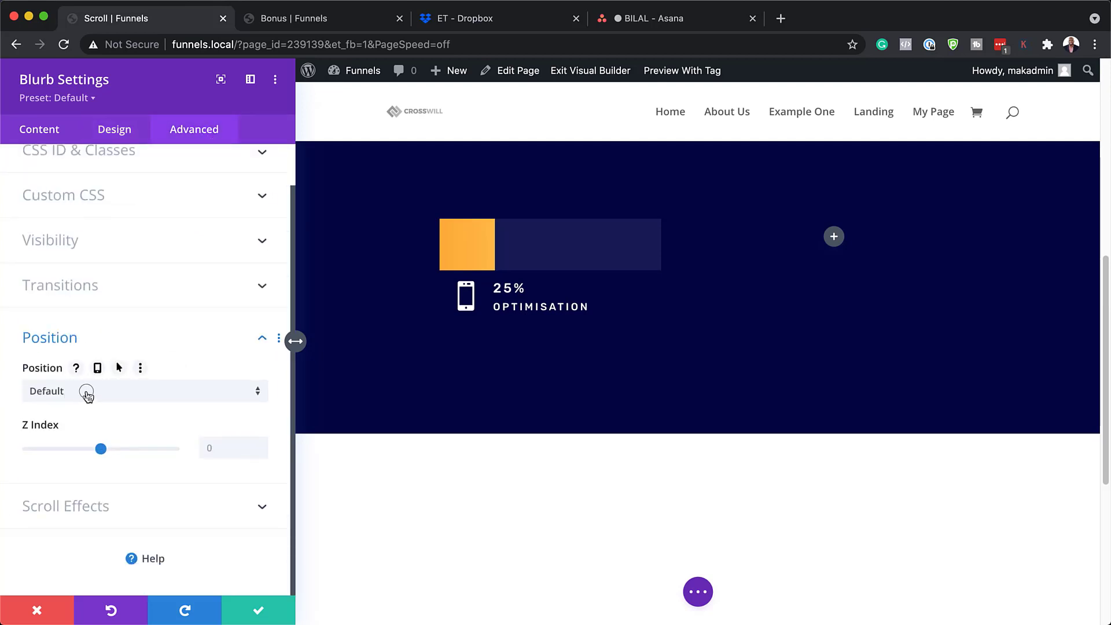
{"action": "left_click", "coordinate": [88, 396]}
{"action": "left_click", "coordinate": [113, 459]}
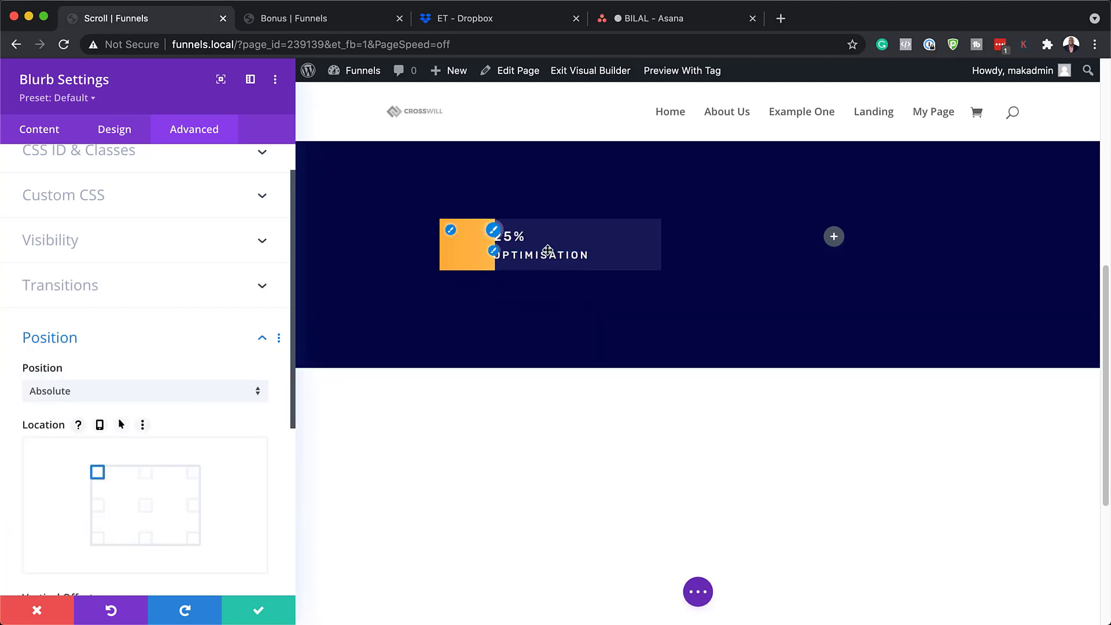
{"action": "scroll", "coordinate": [179, 429], "scroll_direction": "down", "scroll_amount": 1}
{"action": "scroll", "coordinate": [178, 427], "scroll_direction": "down", "scroll_amount": 3}
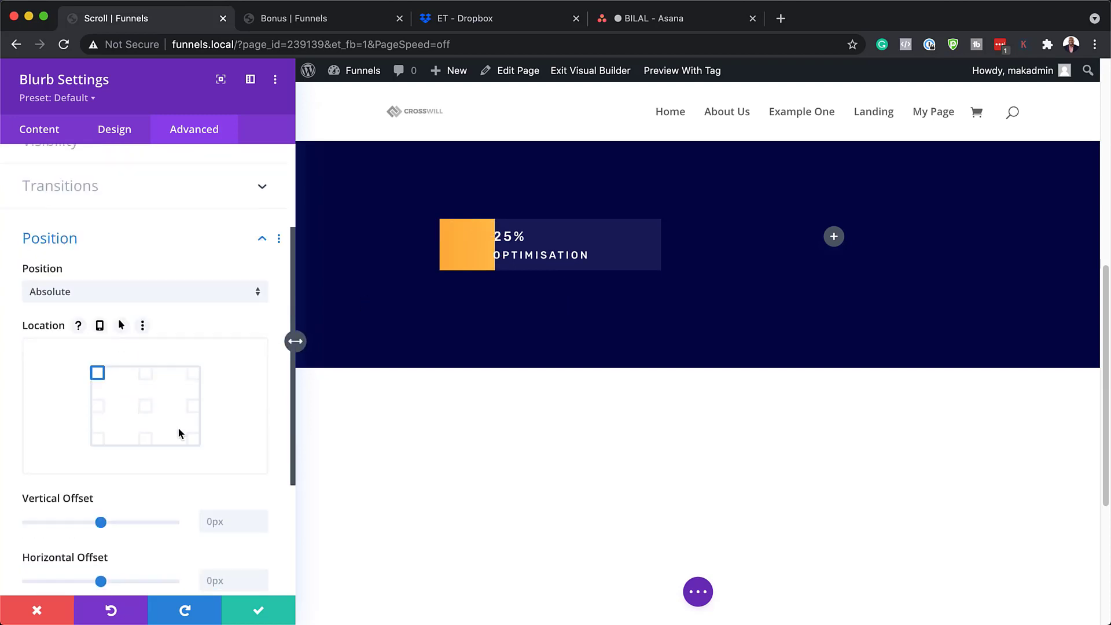
{"action": "scroll", "coordinate": [187, 460], "scroll_direction": "down", "scroll_amount": 4}
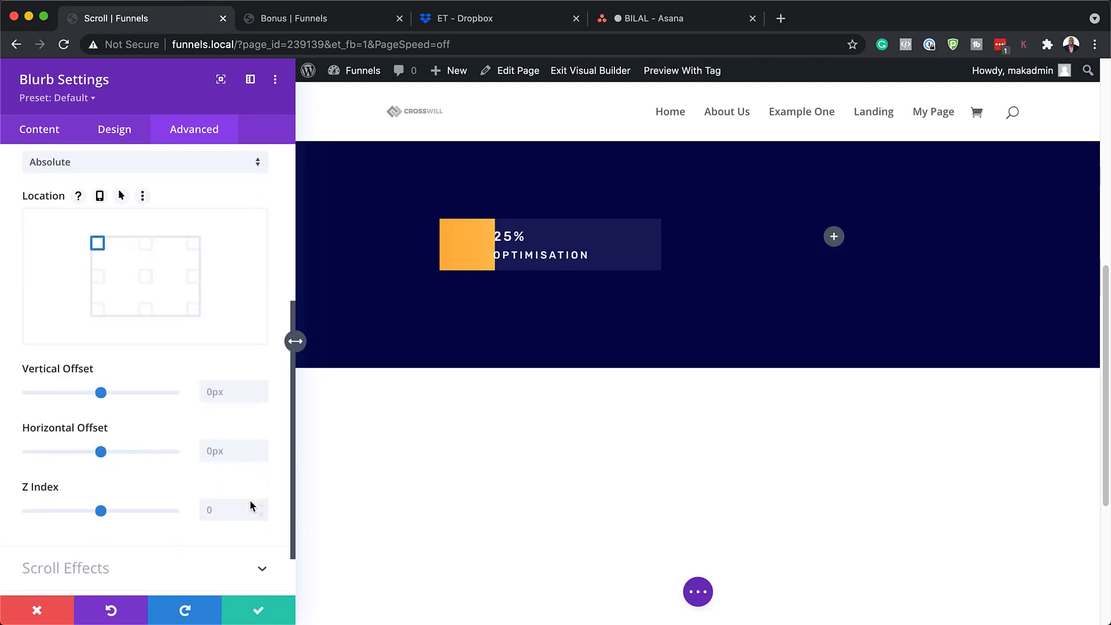
{"action": "left_click", "coordinate": [262, 505]}
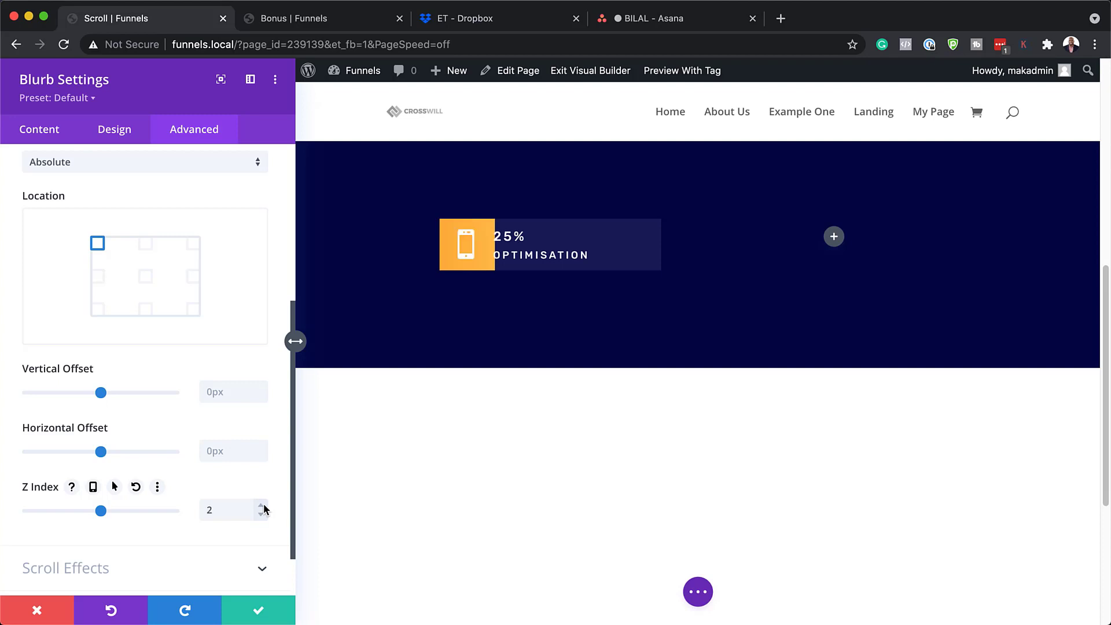
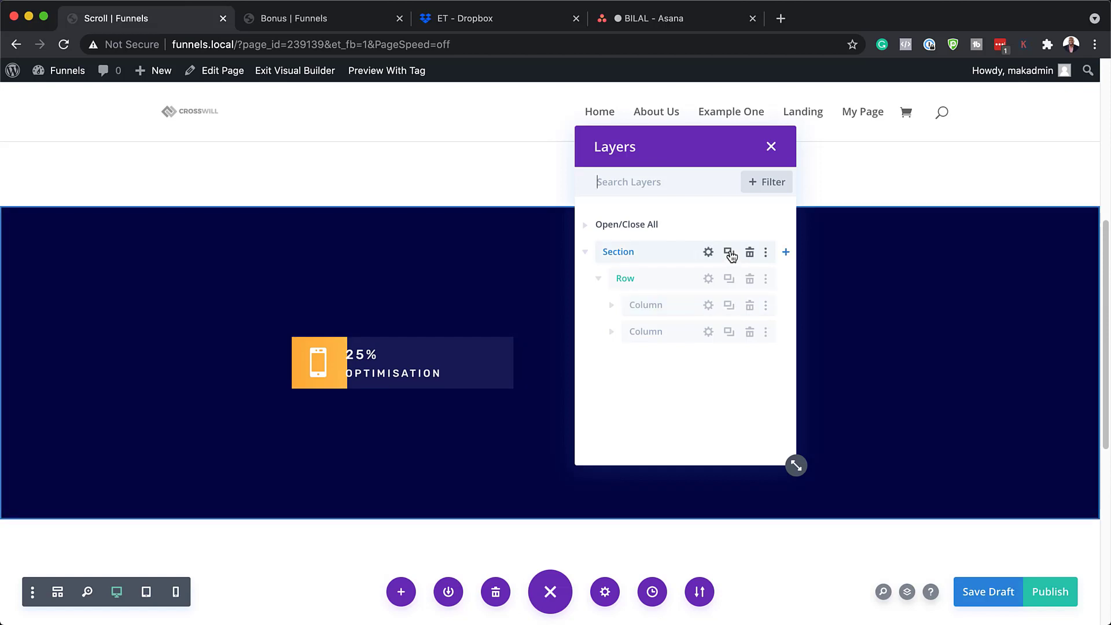
- Duplicate the bar counter row and set the first gradient color of the copy's colored bar divider to #4c75f8
{"action": "left_click", "coordinate": [728, 280]}
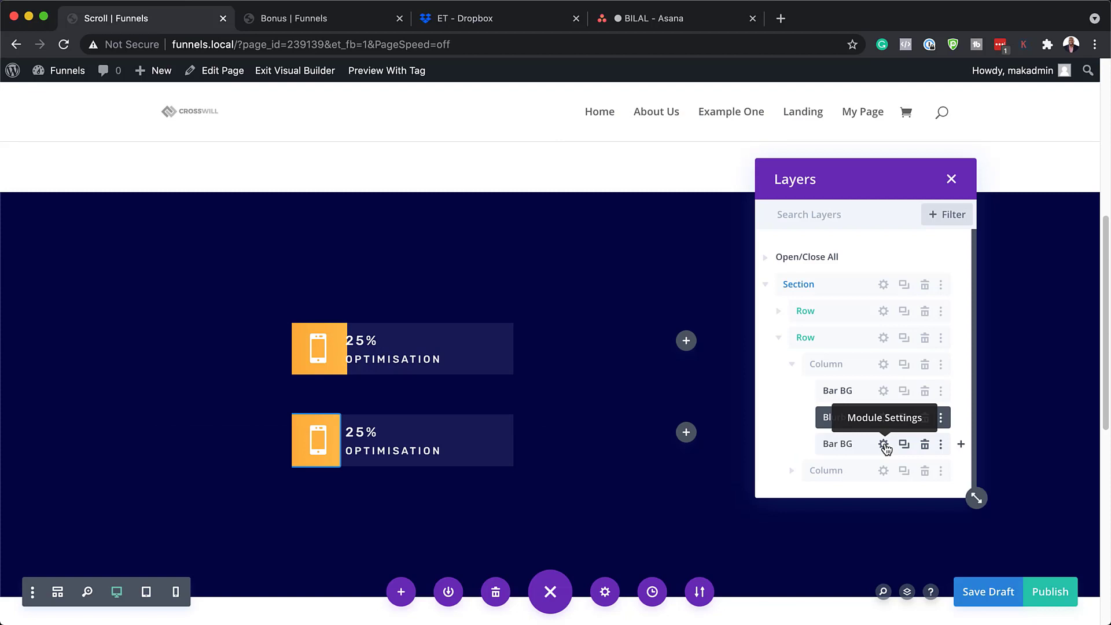
{"action": "left_click", "coordinate": [884, 445]}
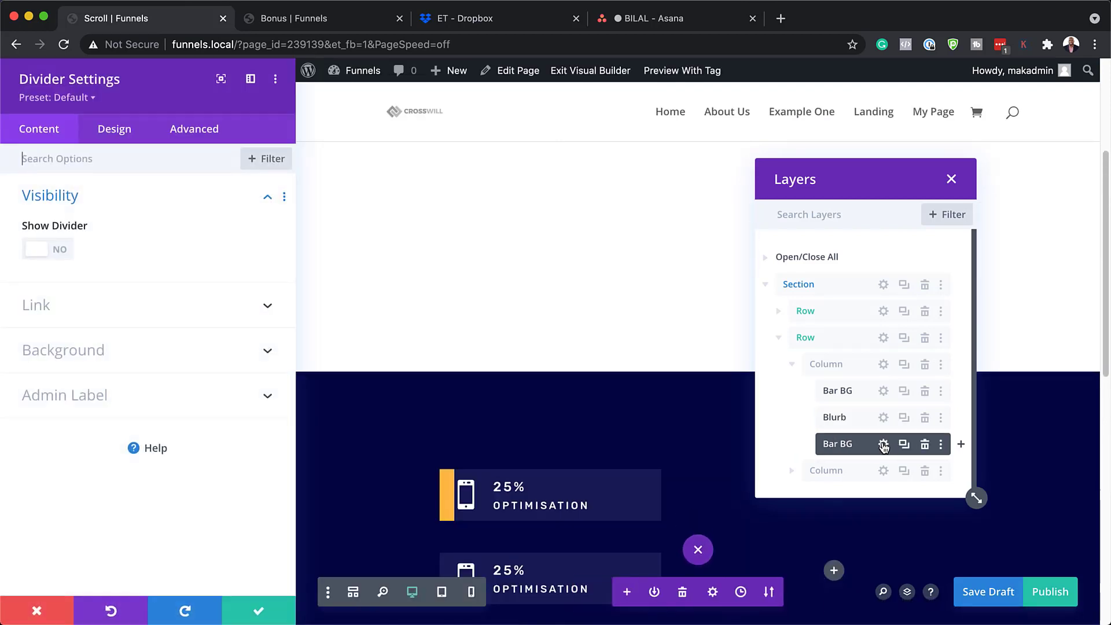
{"action": "left_click", "coordinate": [56, 353]}
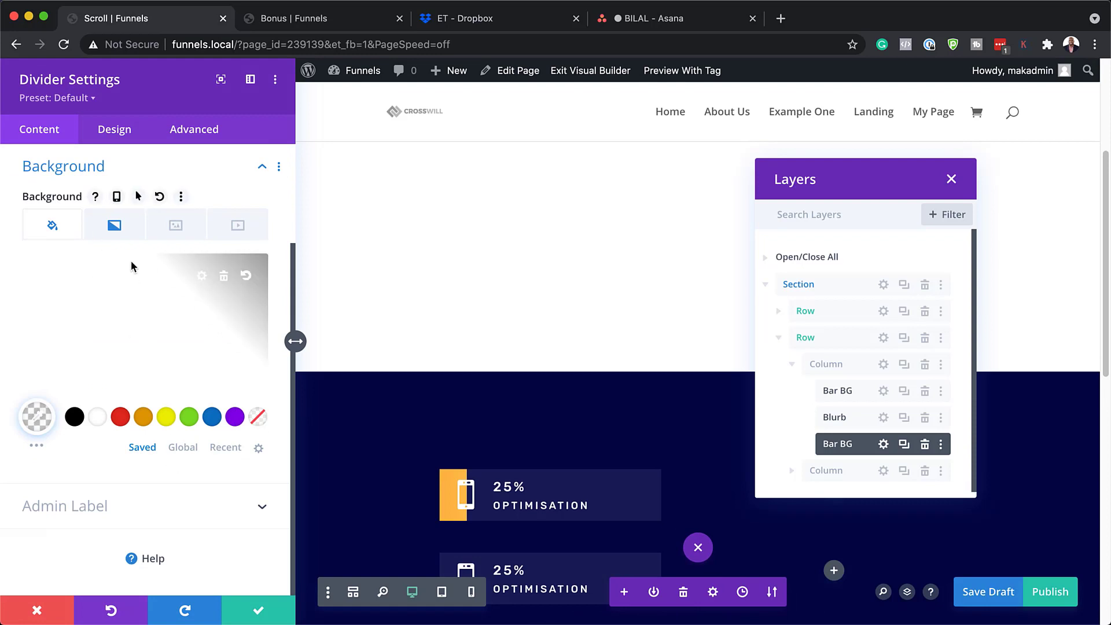
{"action": "left_click", "coordinate": [123, 229]}
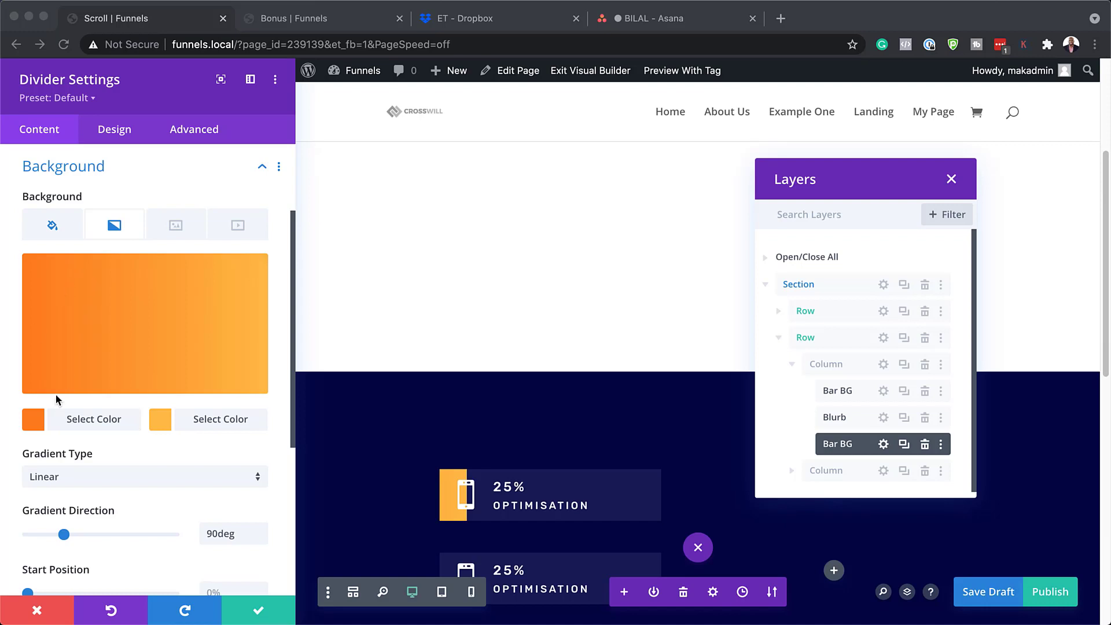
{"action": "left_click", "coordinate": [33, 419]}
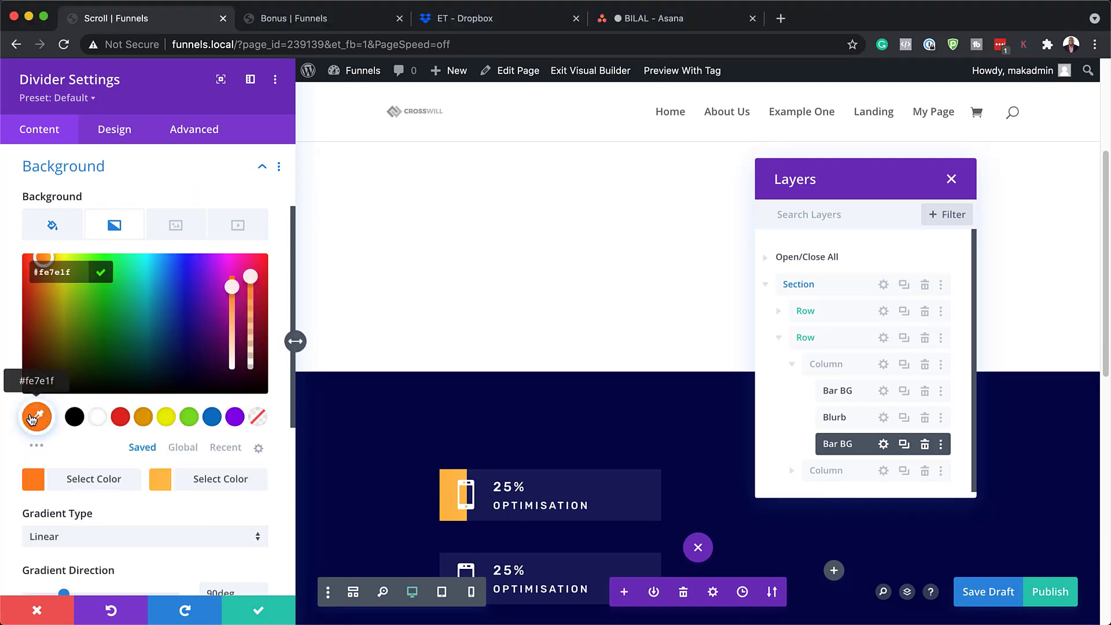
{"action": "left_click", "coordinate": [73, 270]}
{"action": "type", "text": "#4c75f8"}
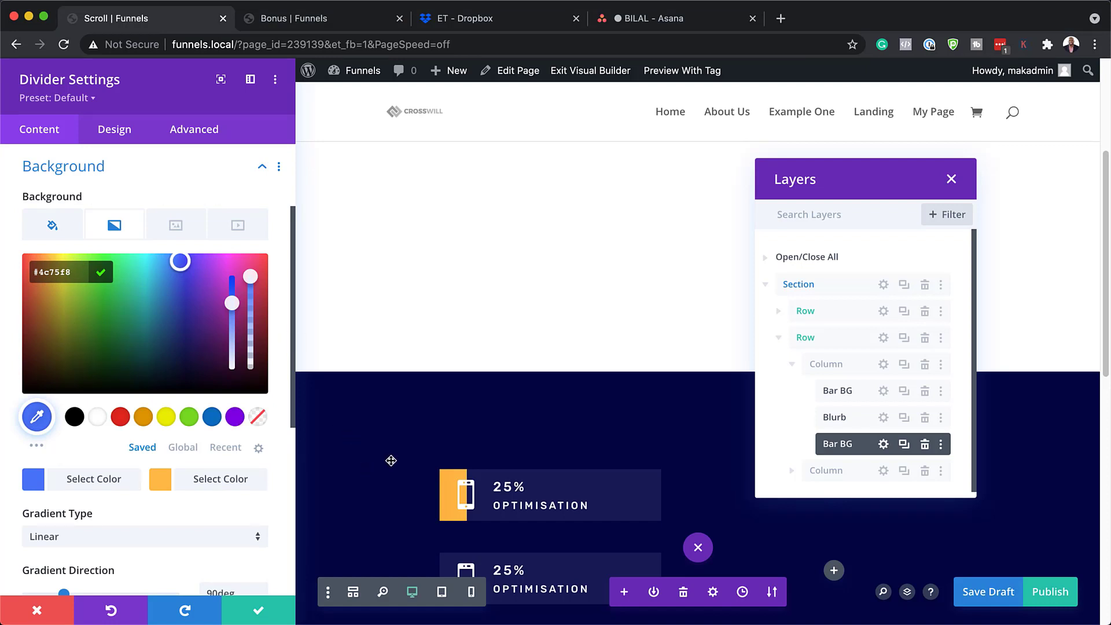
{"action": "scroll", "coordinate": [389, 459], "scroll_direction": "down", "scroll_amount": 1}
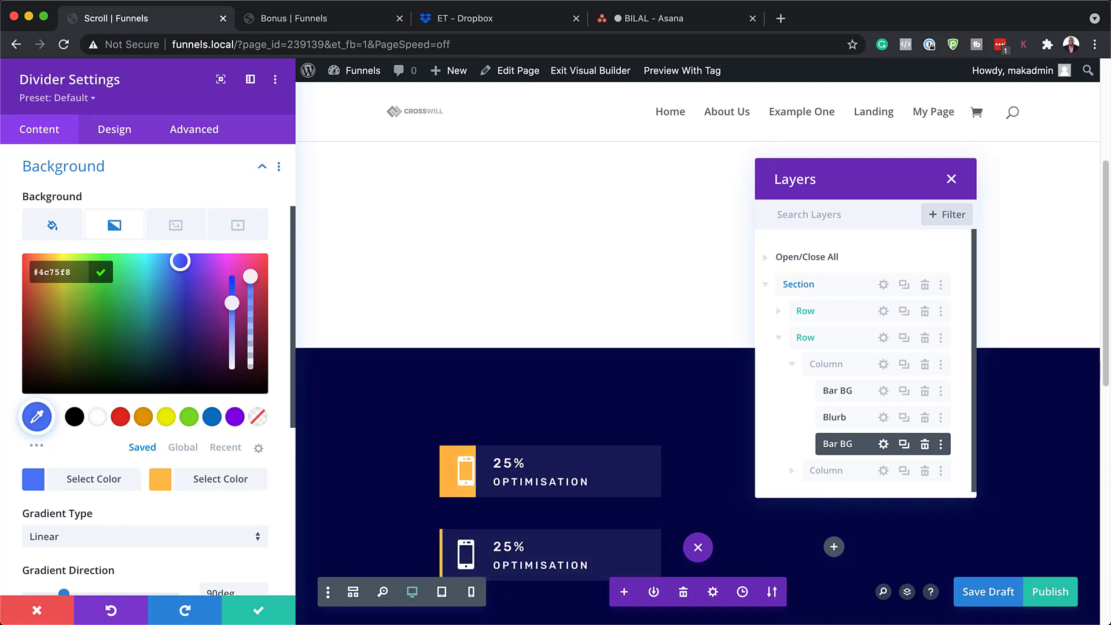
{"action": "key", "text": "super+s"}
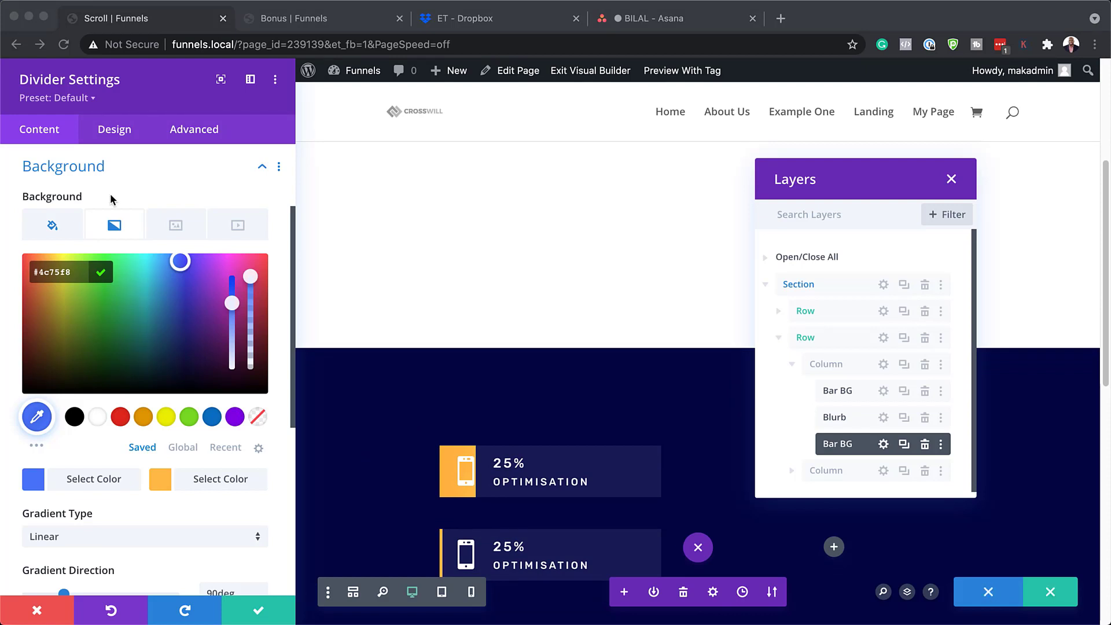
- Set the second gradient color of the copied bar divider to #57a1ff
{"action": "left_click", "coordinate": [161, 482]}
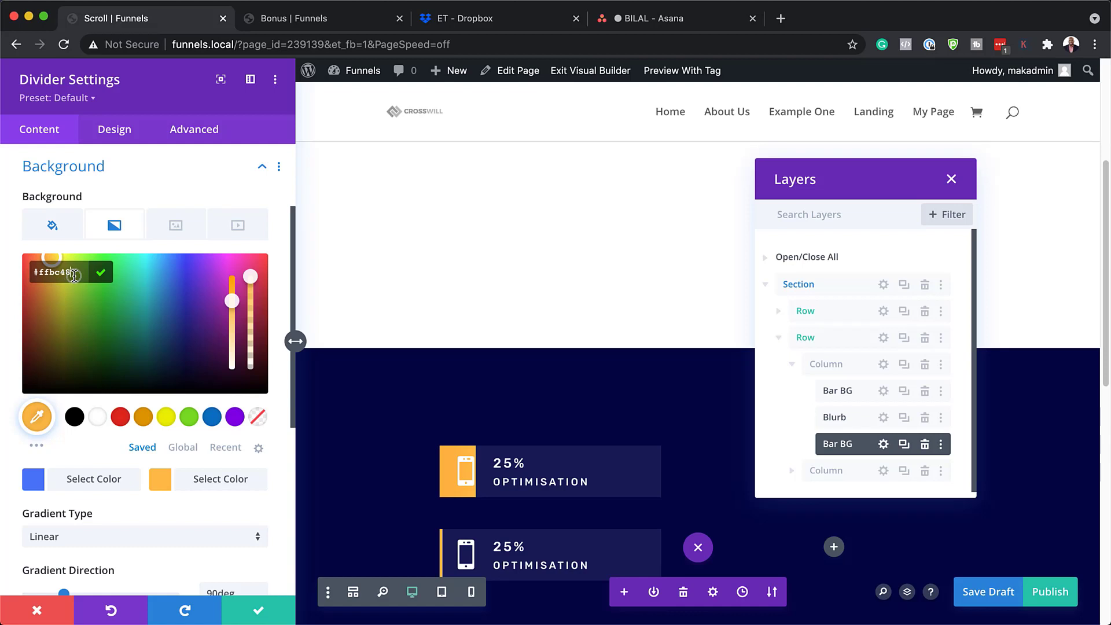
{"action": "key", "text": "super+a"}
{"action": "type", "text": "#57a1ff"}
{"action": "scroll", "coordinate": [509, 362], "scroll_direction": "down", "scroll_amount": 5}
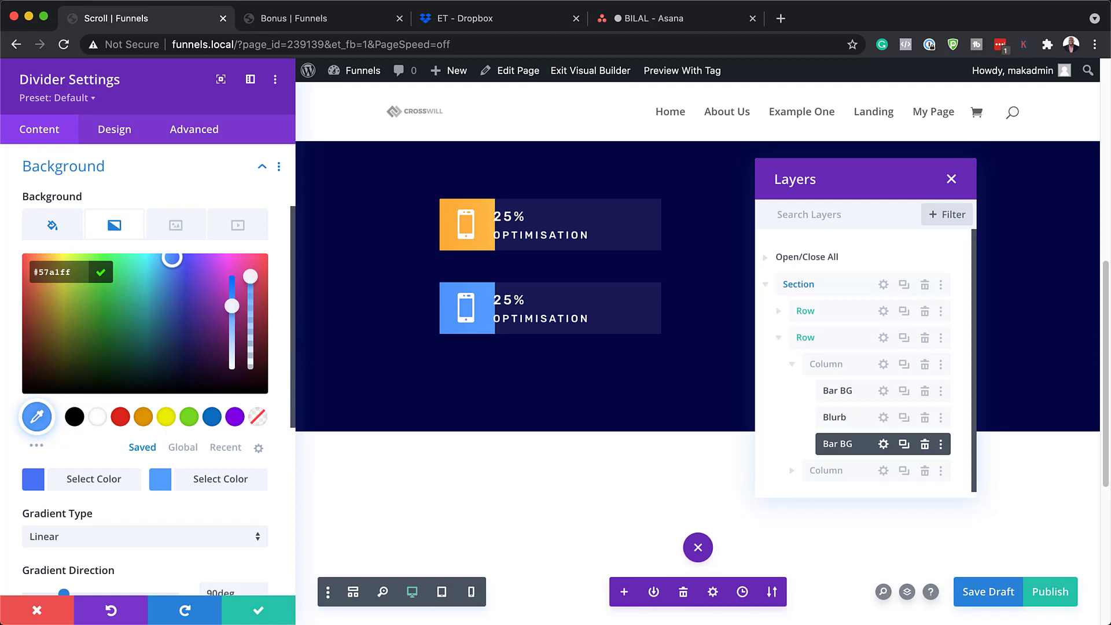
- Set the copied bar's horizontal scroll motion mid offset to -1.5 and save the divider settings
{"action": "left_click", "coordinate": [200, 130]}
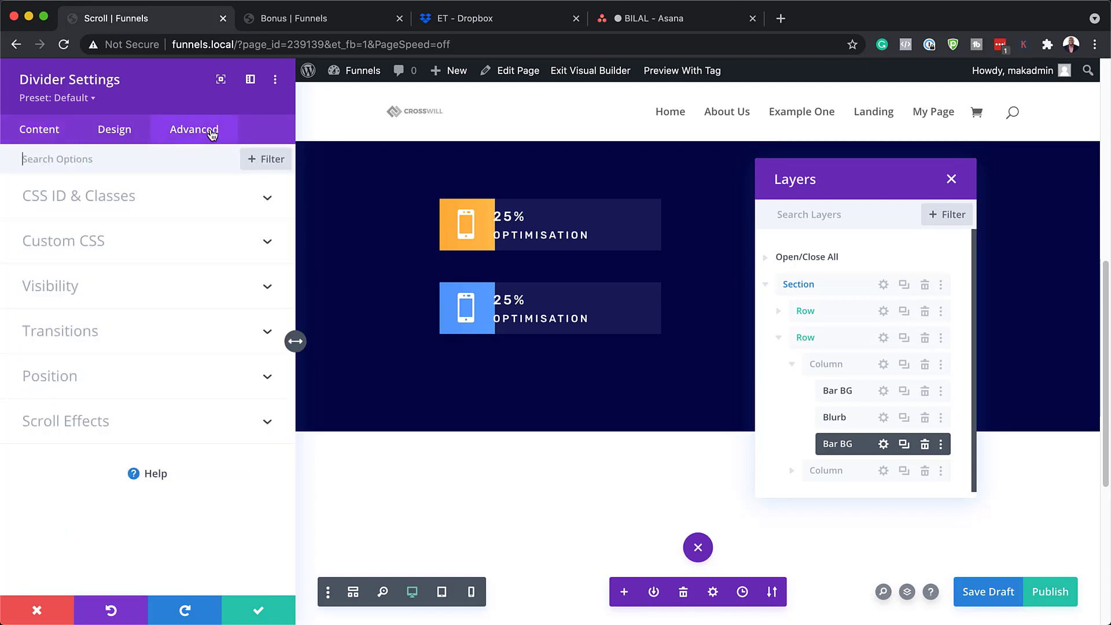
{"action": "left_click", "coordinate": [74, 421]}
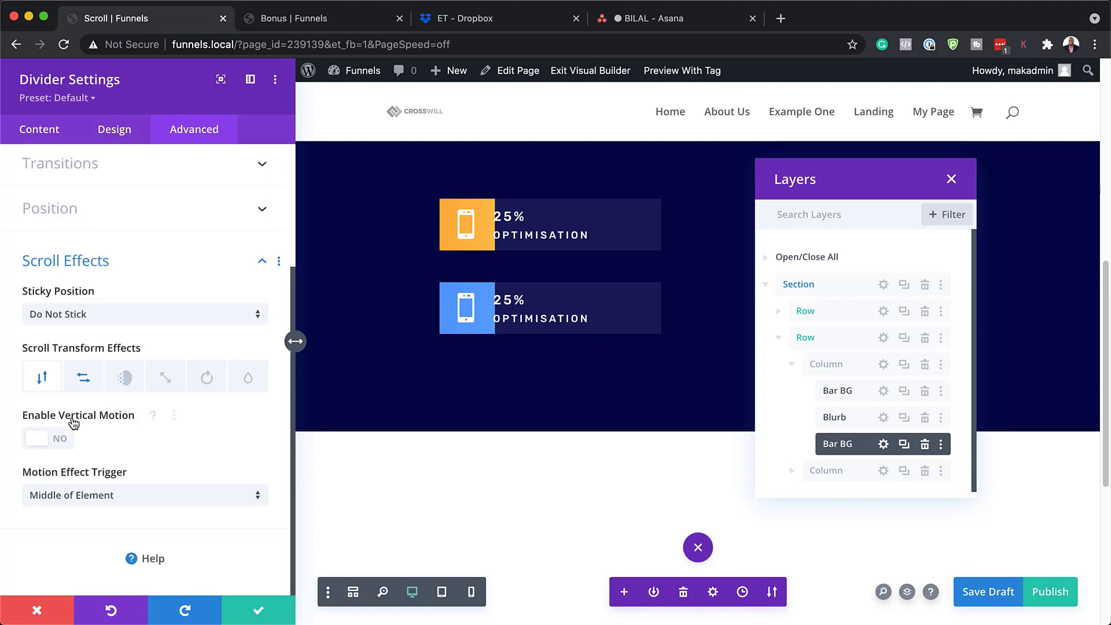
{"action": "left_click", "coordinate": [84, 382]}
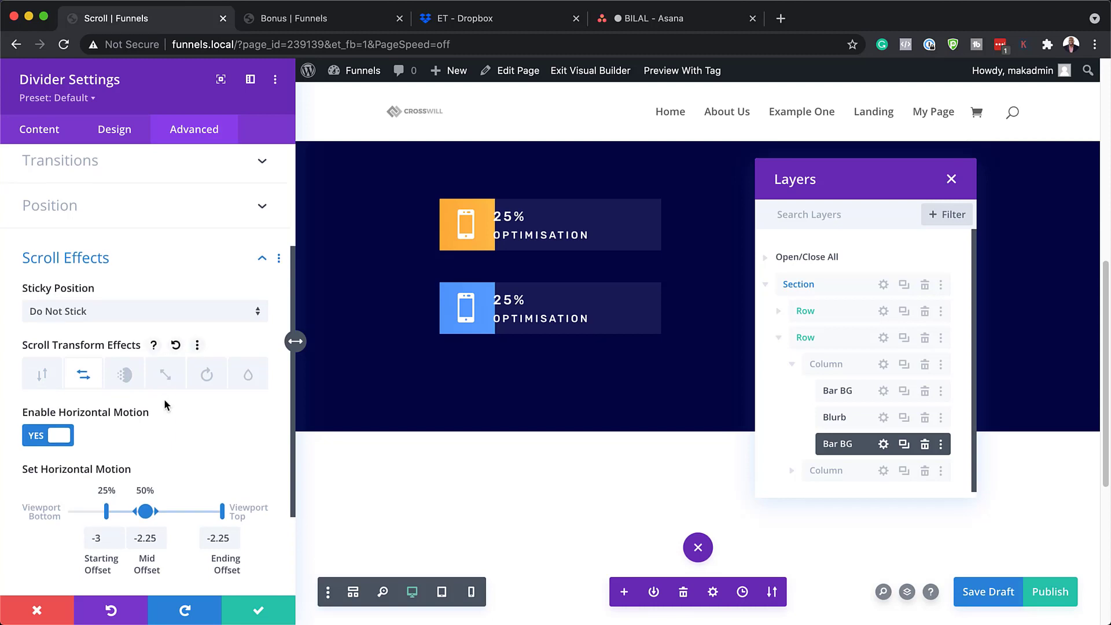
{"action": "scroll", "coordinate": [164, 398], "scroll_direction": "down", "scroll_amount": 2}
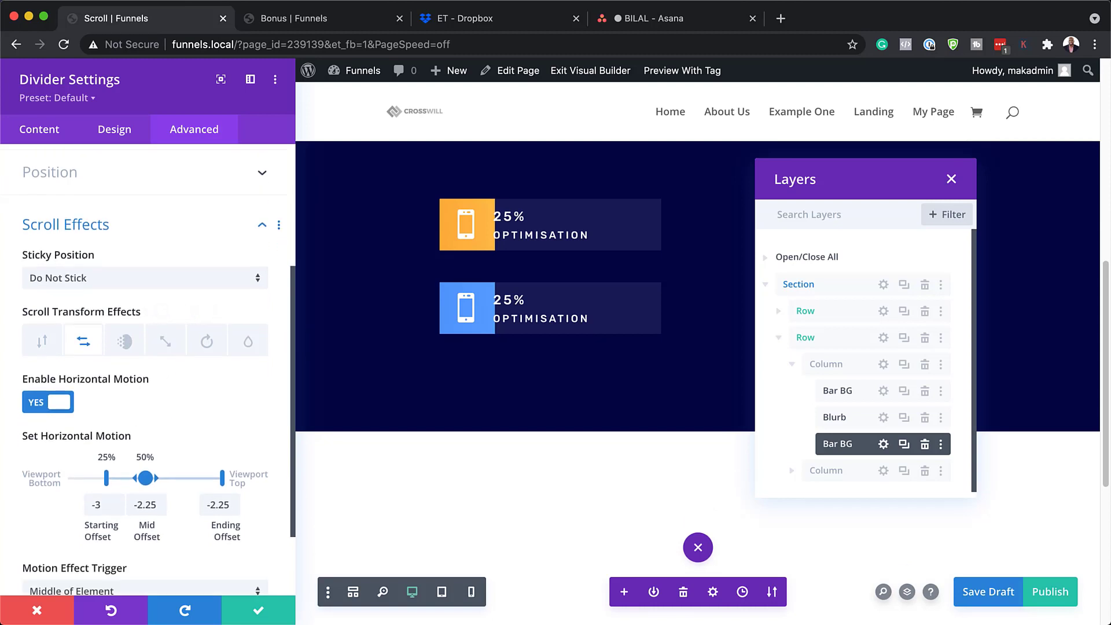
{"action": "double_click", "coordinate": [145, 506]}
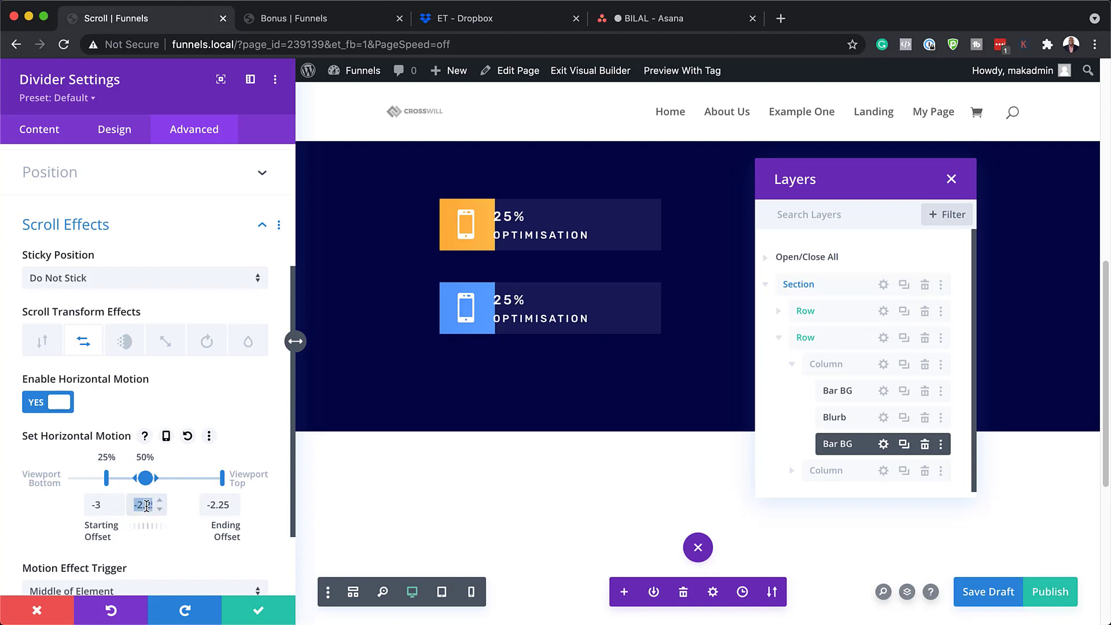
{"action": "type", "text": "-1.5"}
{"action": "left_click", "coordinate": [258, 610]}
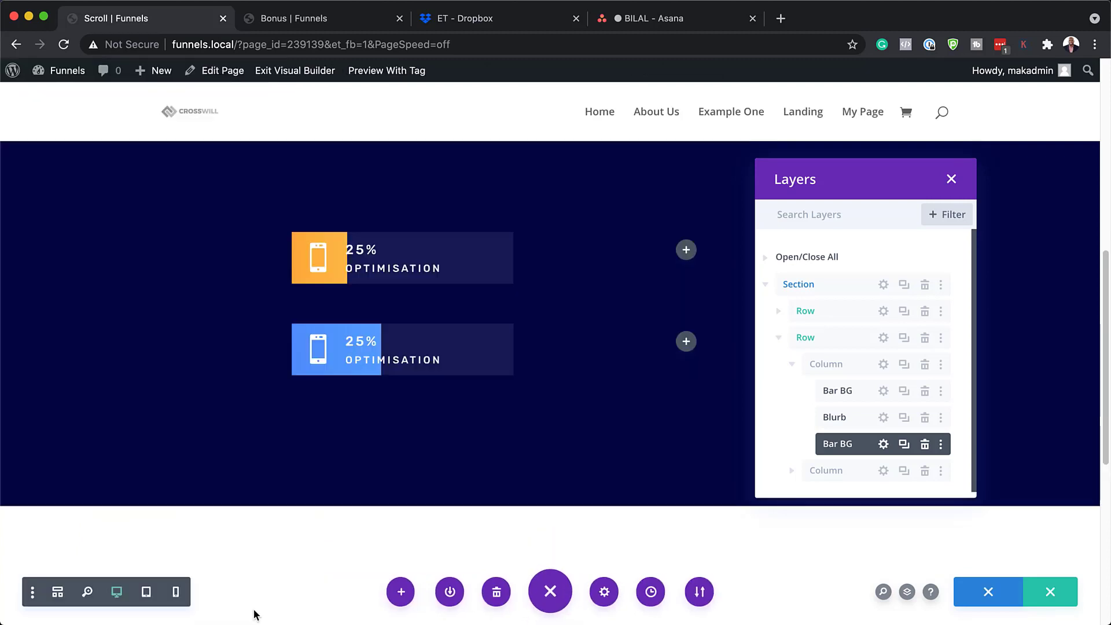
- Change the title of the blurb in the duplicated row to 50%
{"action": "scroll", "coordinate": [888, 423], "scroll_direction": "up", "scroll_amount": 5}
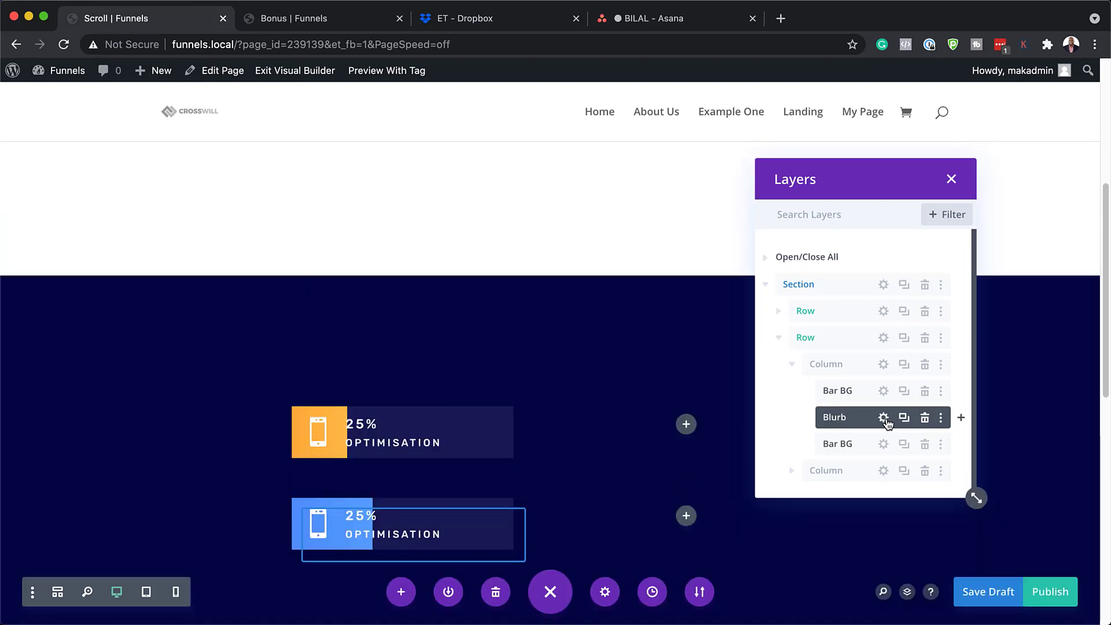
{"action": "left_click", "coordinate": [884, 418]}
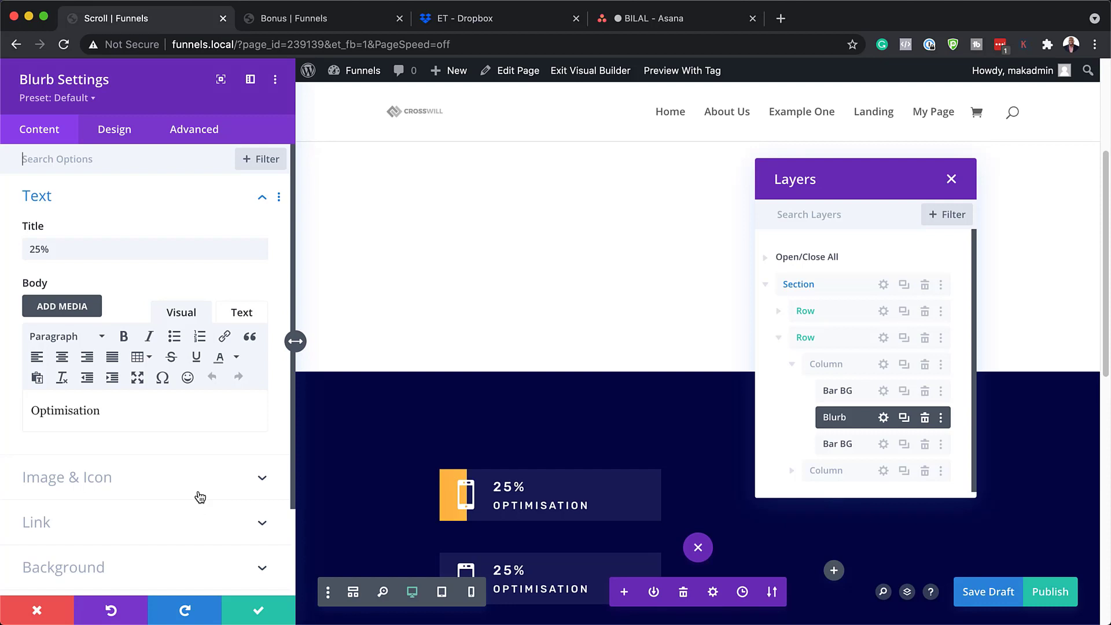
{"action": "scroll", "coordinate": [573, 511], "scroll_direction": "down", "scroll_amount": 3}
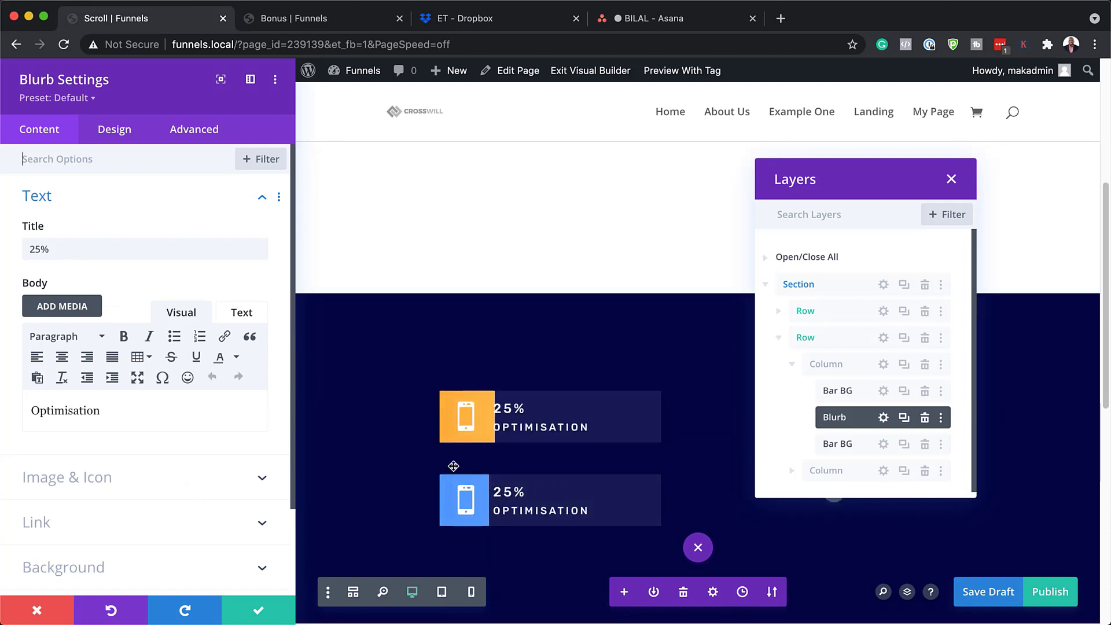
{"action": "left_click_drag", "start_coordinate": [35, 249], "coordinate": [17, 250]}
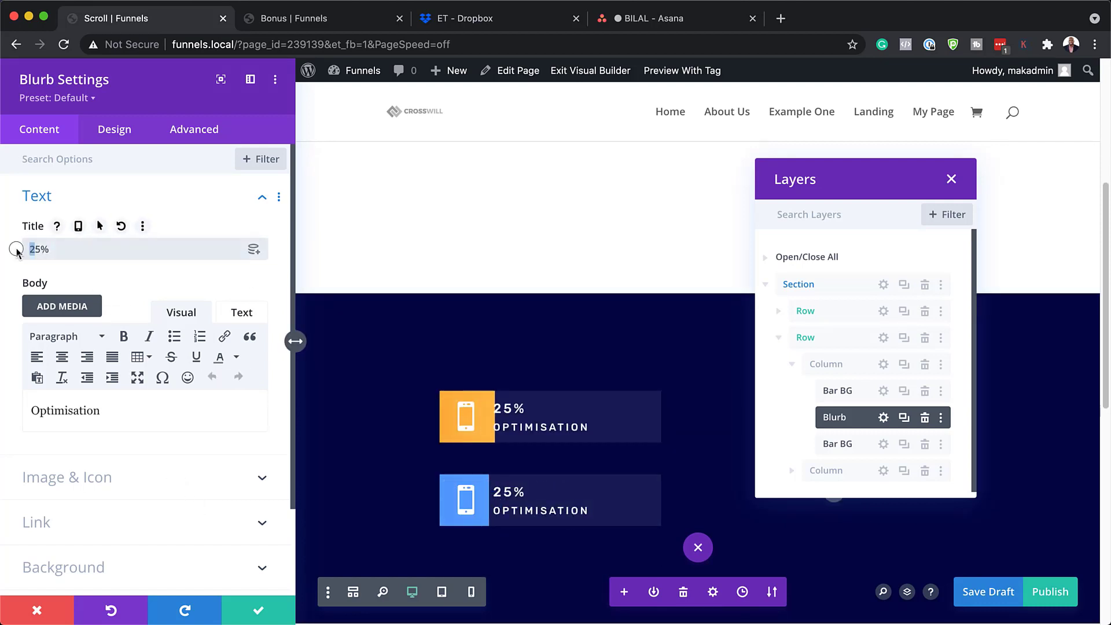
{"action": "key", "text": "BackSpace"}
{"action": "key", "text": "Right"}
{"action": "type", "text": "0"}
- Switch the second row's blurb icon to the tablet, save the blurb and close the layers view
{"action": "scroll", "coordinate": [139, 422], "scroll_direction": "down", "scroll_amount": 1}
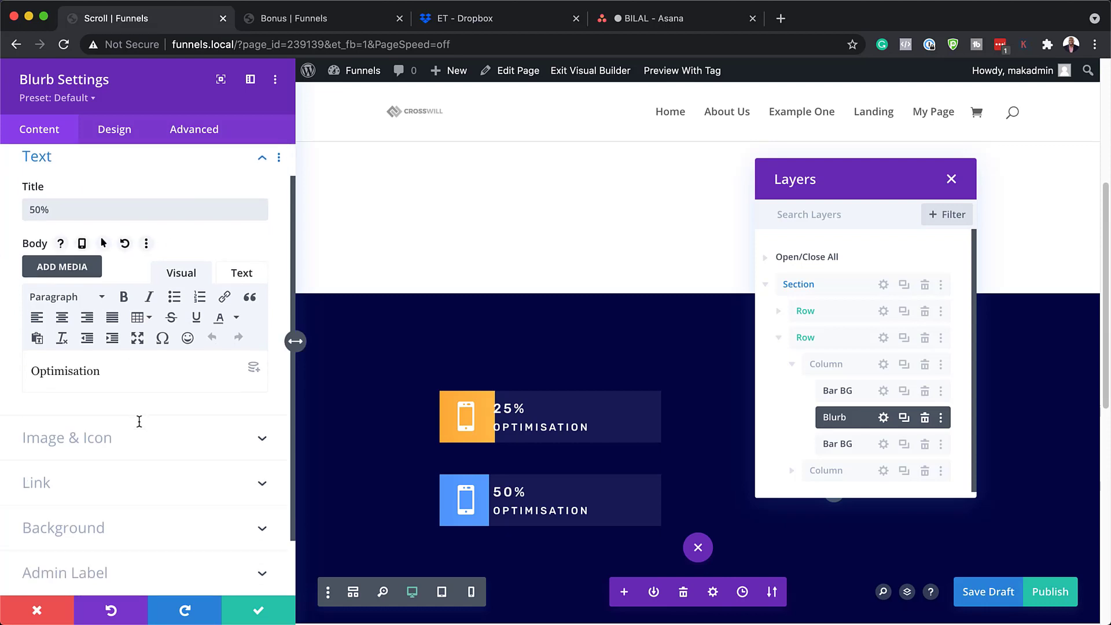
{"action": "left_click", "coordinate": [95, 439]}
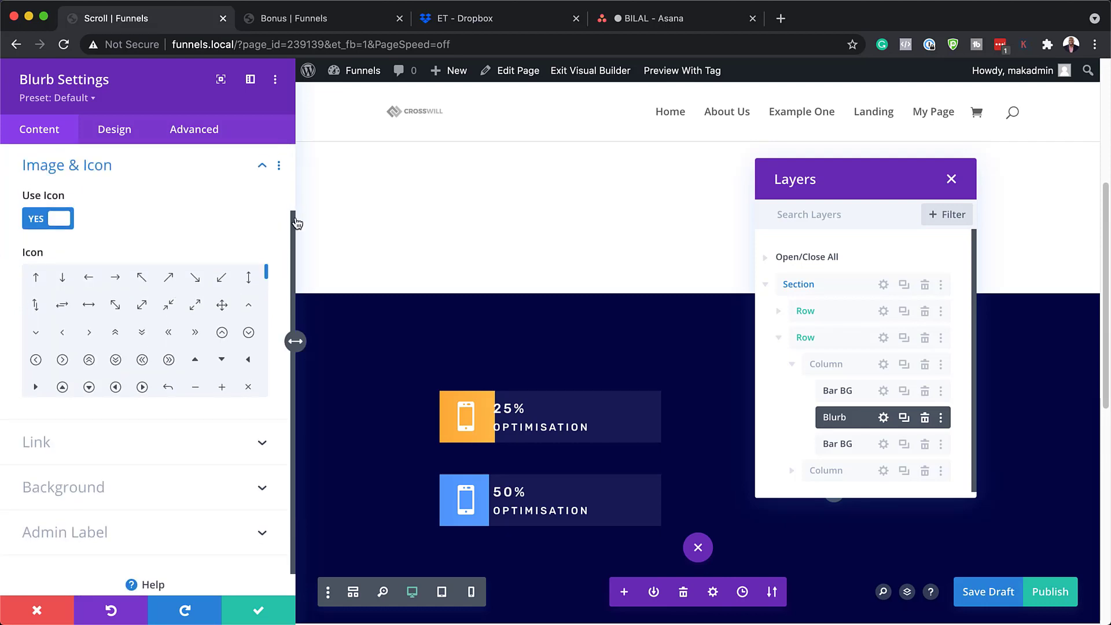
{"action": "left_click_drag", "start_coordinate": [265, 272], "coordinate": [269, 306]}
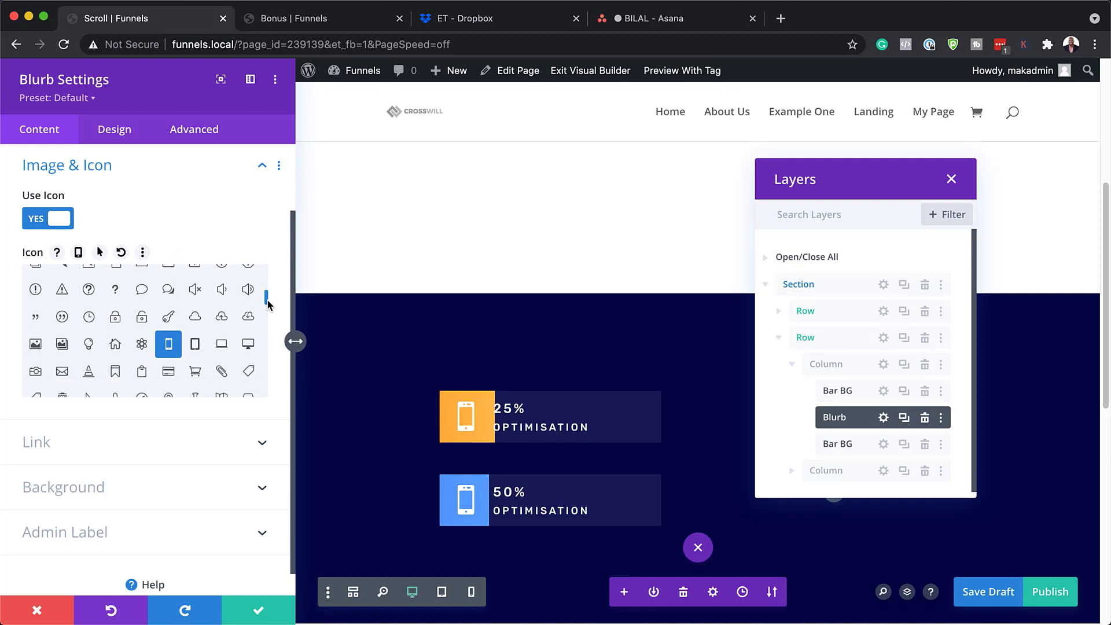
{"action": "left_click", "coordinate": [194, 348]}
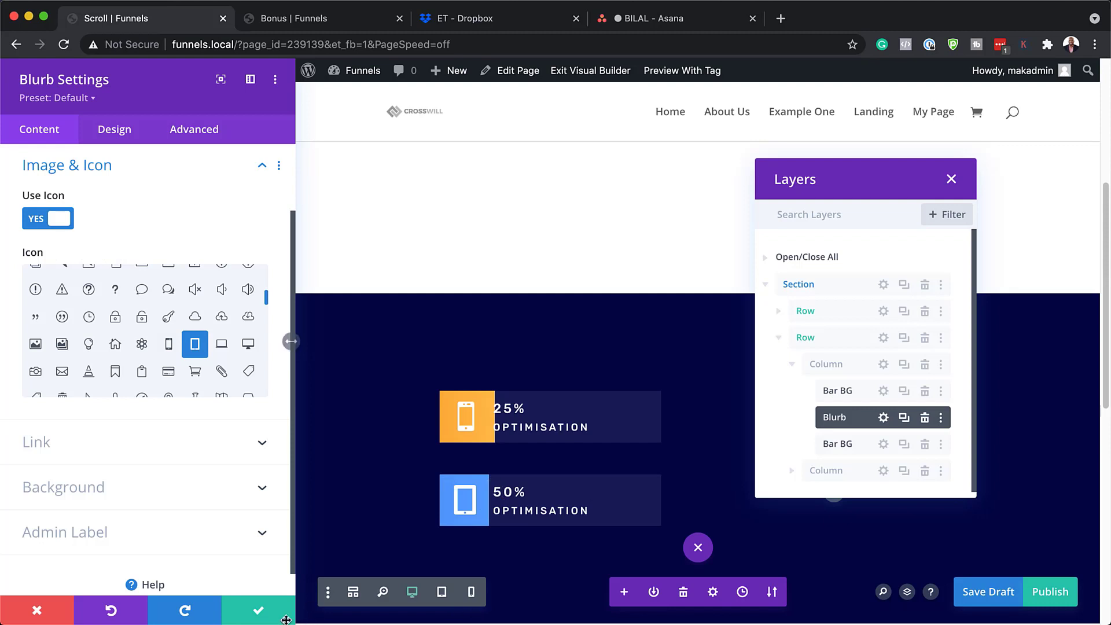
{"action": "left_click", "coordinate": [259, 610]}
{"action": "left_click", "coordinate": [951, 178]}
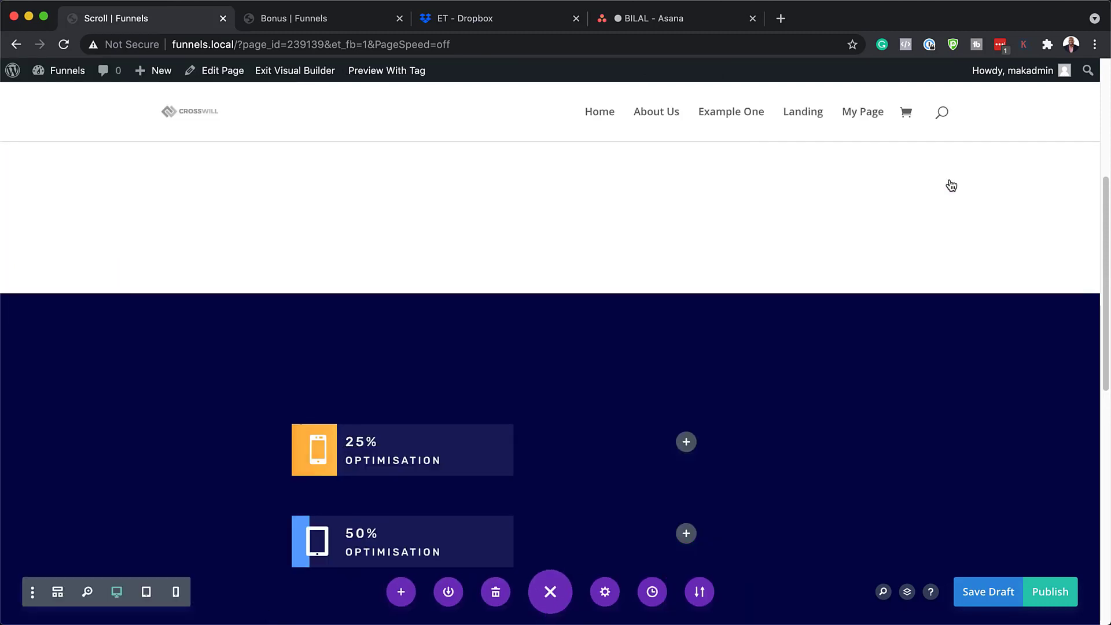
- Set footer-bg-01-4.jpg from the media library as the dark section's background image, then save the section settings and the page
{"action": "scroll", "coordinate": [777, 268], "scroll_direction": "down", "scroll_amount": 2}
{"action": "scroll", "coordinate": [776, 269], "scroll_direction": "down", "scroll_amount": 3}
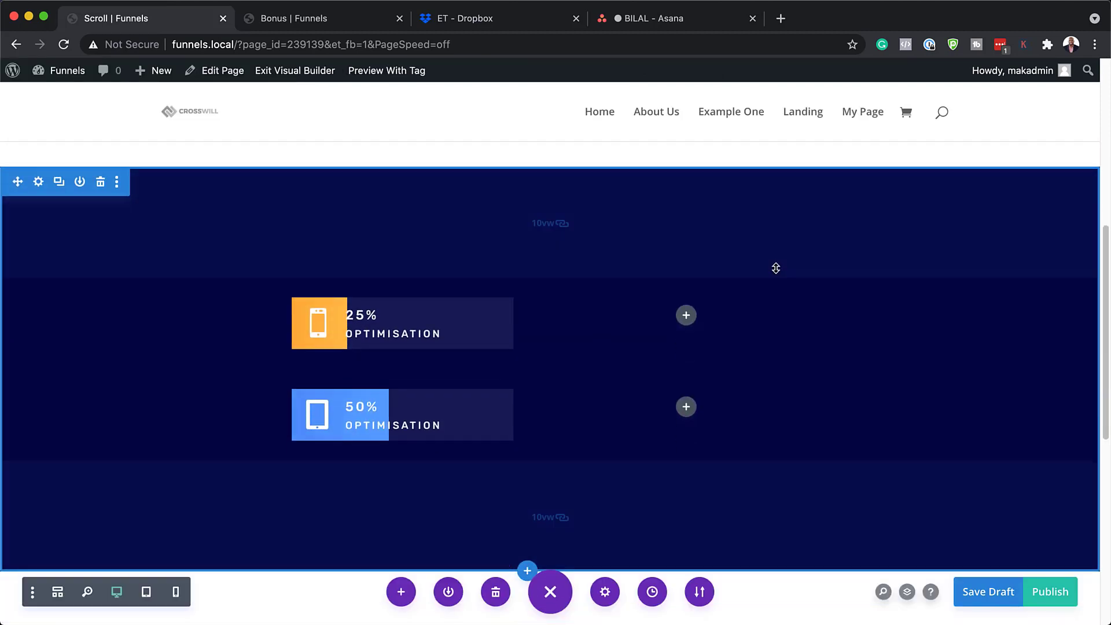
{"action": "scroll", "coordinate": [774, 272], "scroll_direction": "down", "scroll_amount": 1}
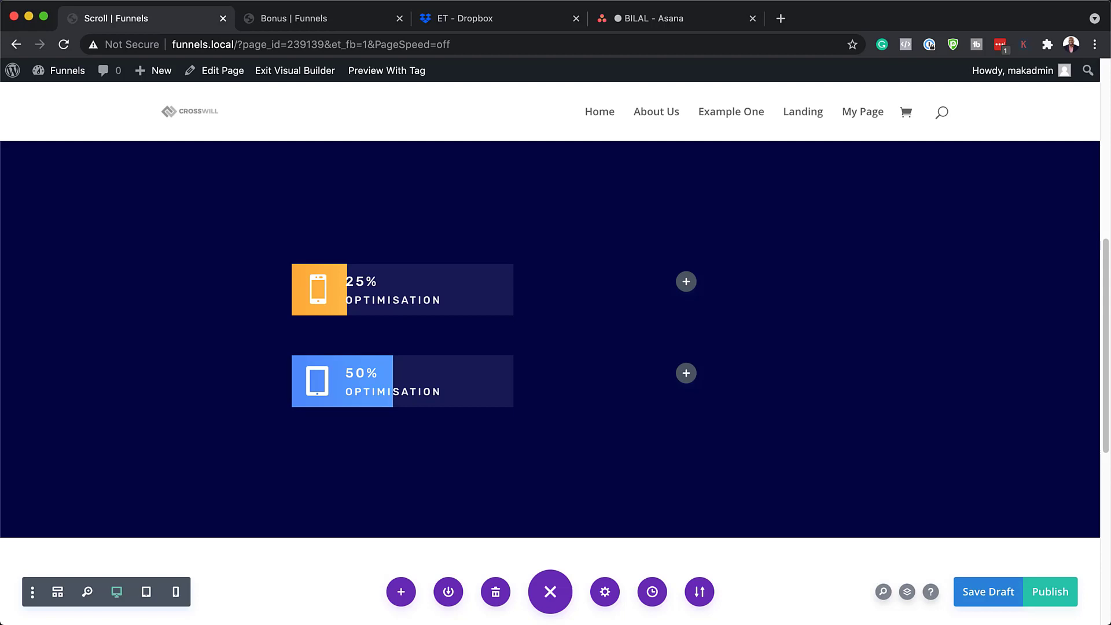
{"action": "mouse_move", "coordinate": [144, 185]}
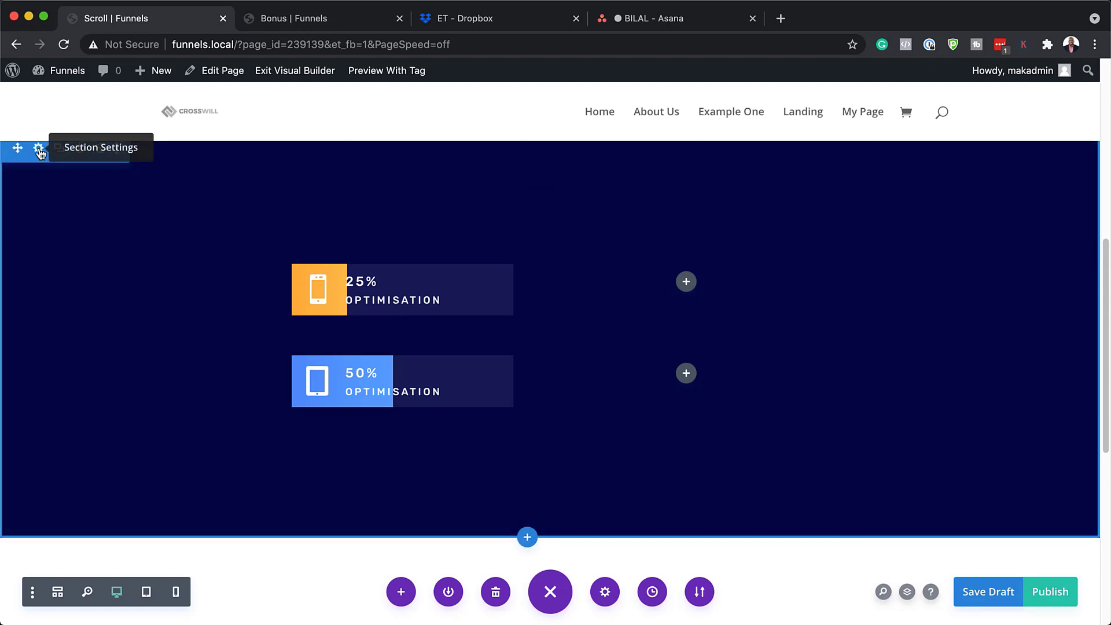
{"action": "left_click", "coordinate": [39, 152]}
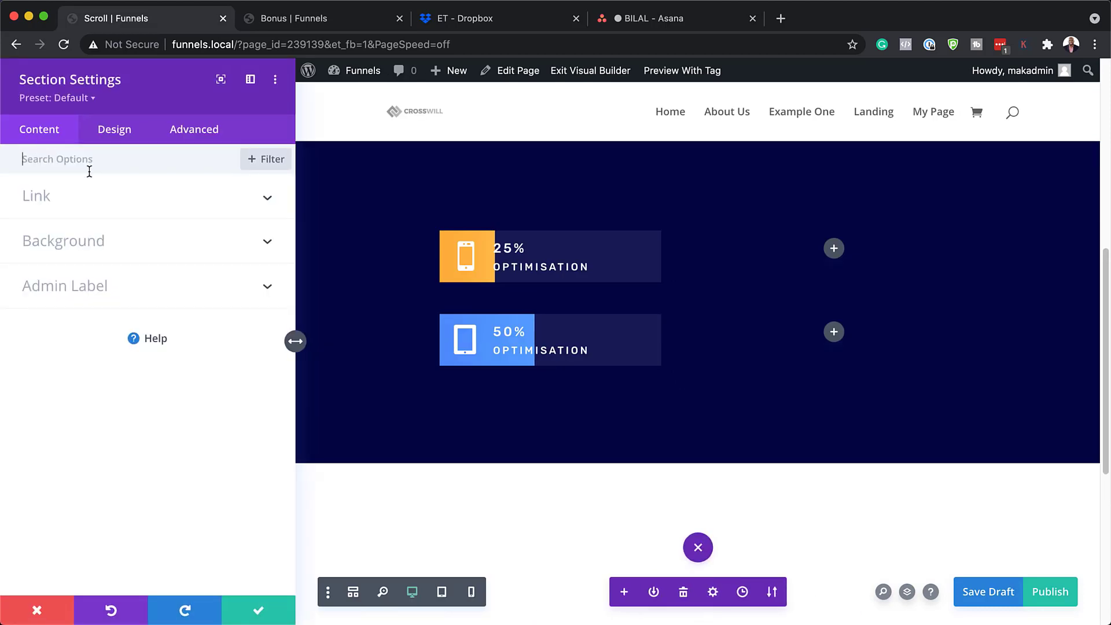
{"action": "left_click", "coordinate": [105, 240]}
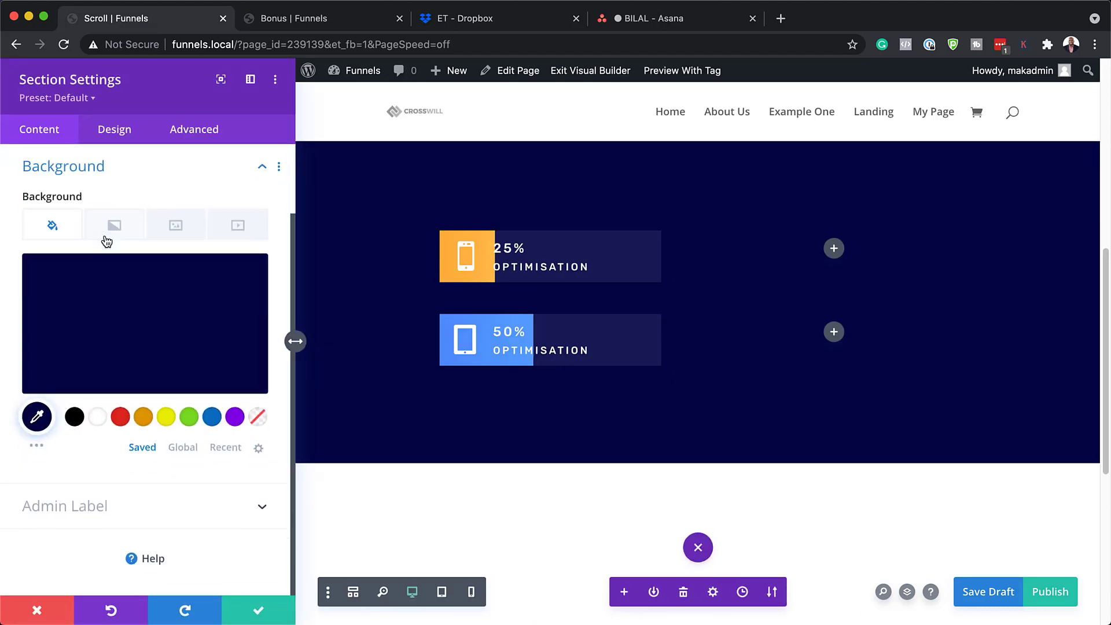
{"action": "left_click", "coordinate": [177, 234]}
{"action": "left_click", "coordinate": [148, 314]}
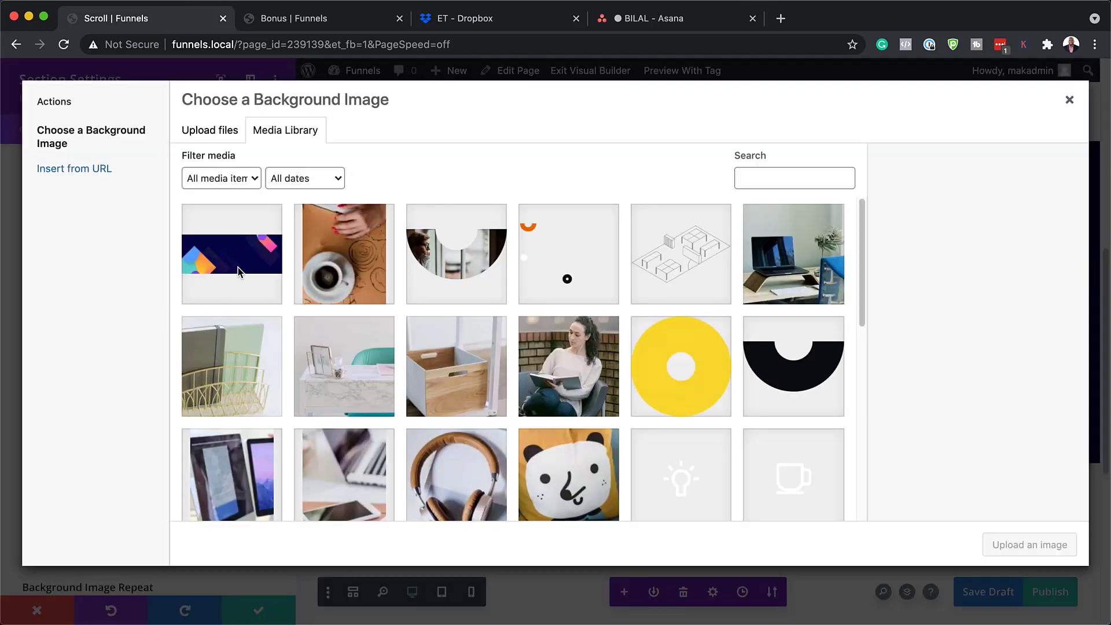
{"action": "left_click", "coordinate": [249, 257]}
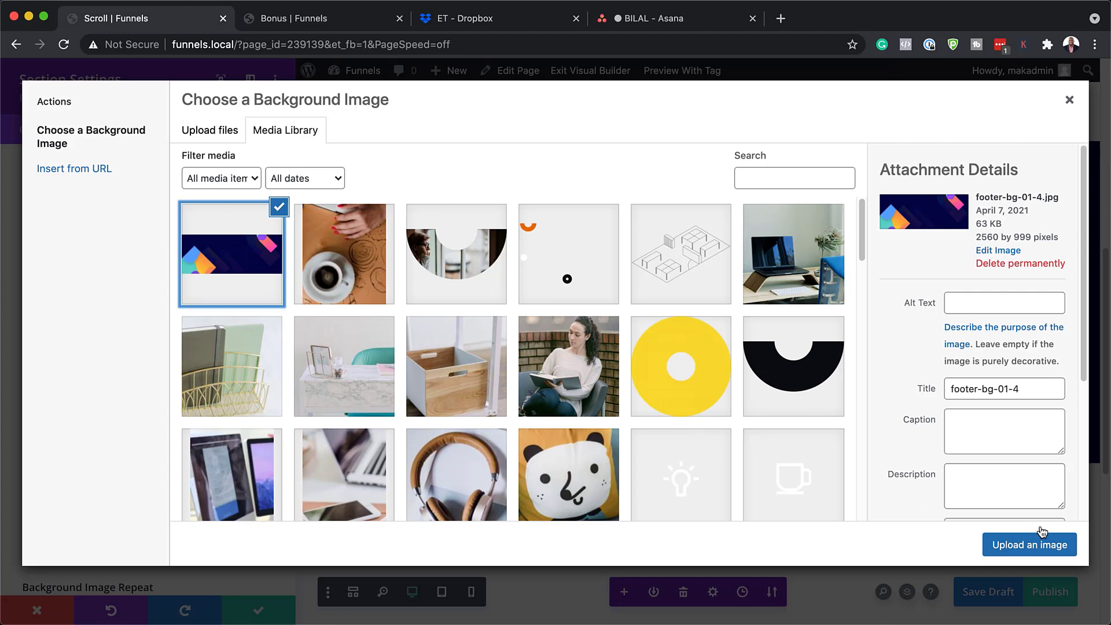
{"action": "left_click", "coordinate": [1051, 547]}
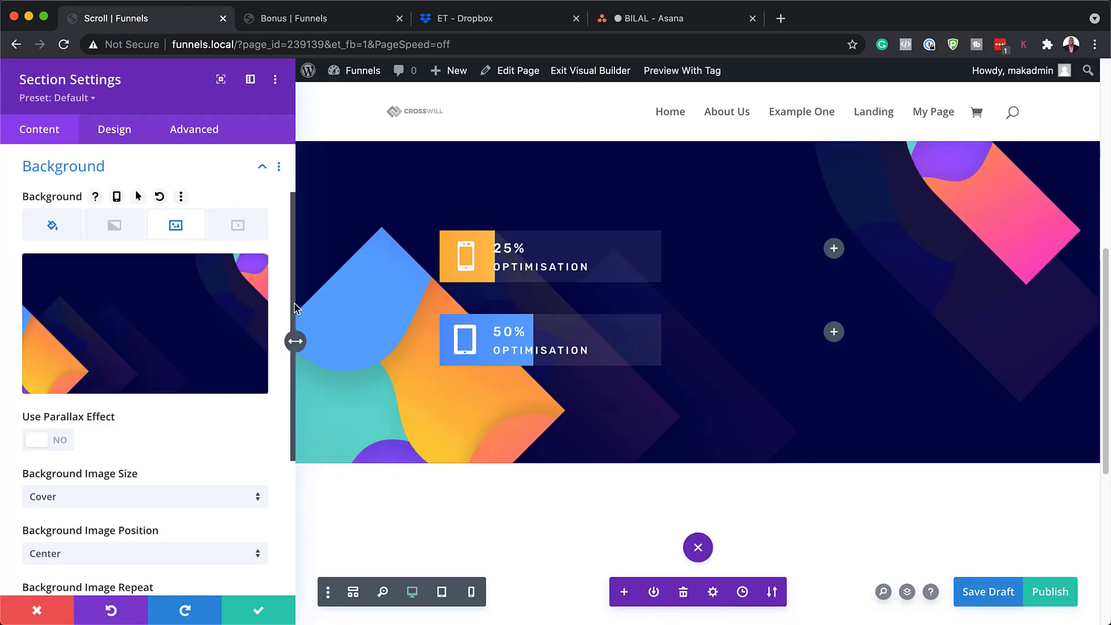
{"action": "left_click", "coordinate": [264, 612]}
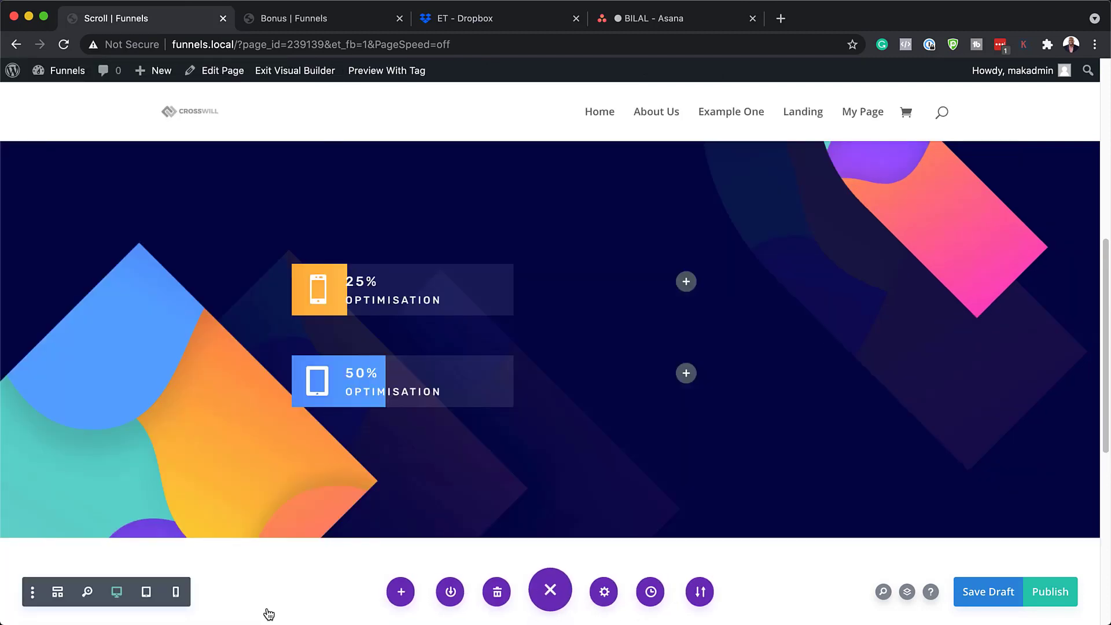
{"action": "key", "text": "ctrl+s"}
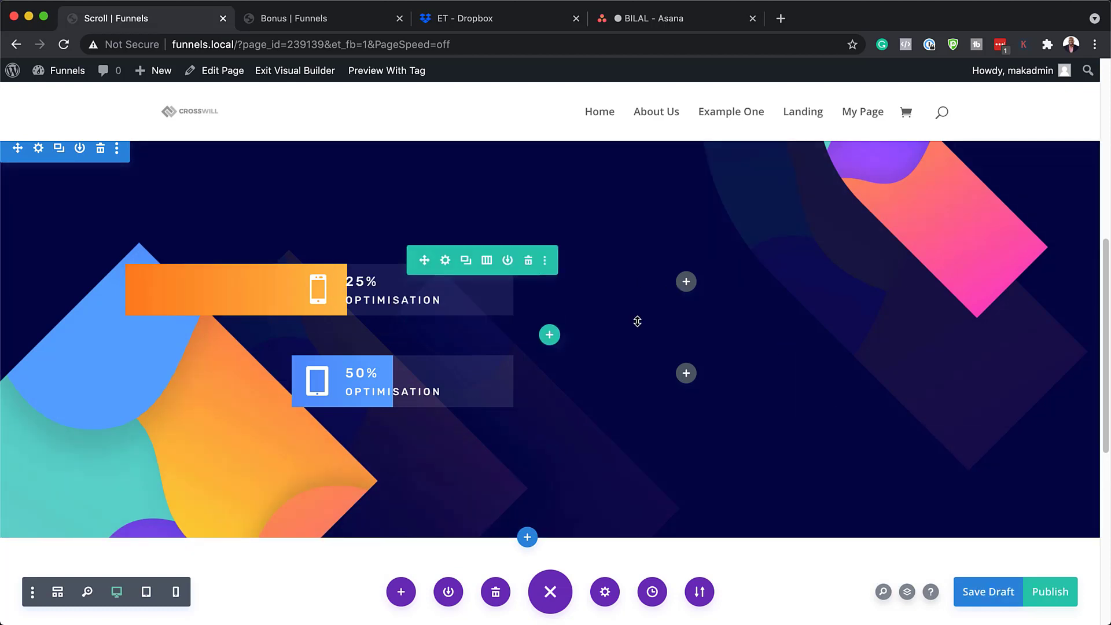
- Switch to the Bonus page and examine how its four bar counters animate in both scroll directions
{"action": "left_click", "coordinate": [342, 22]}
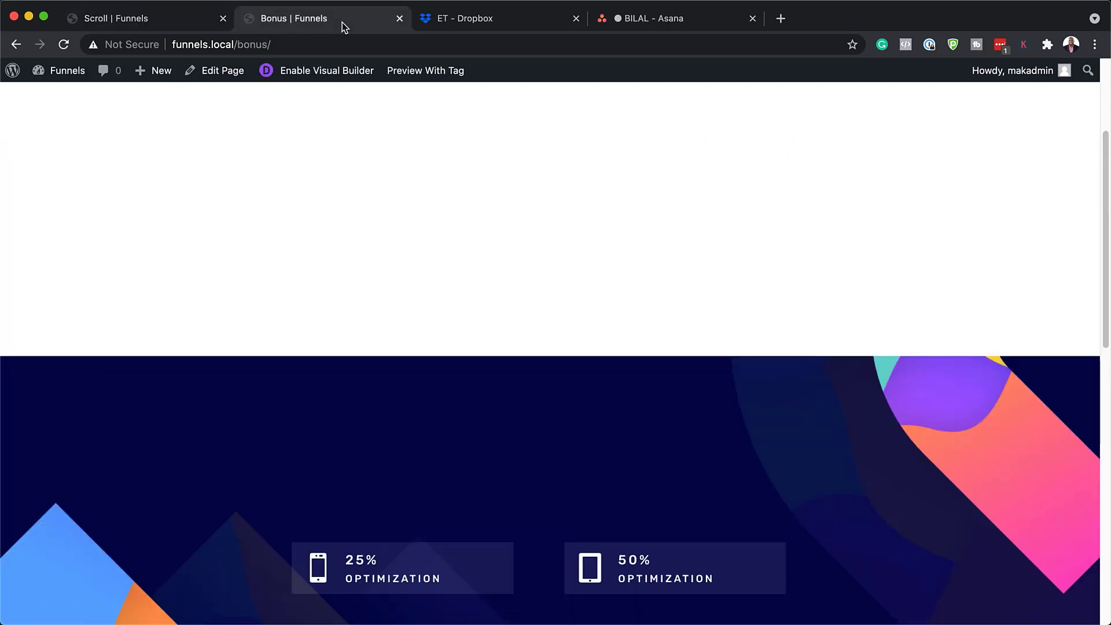
{"action": "scroll", "coordinate": [470, 232], "scroll_direction": "down", "scroll_amount": 2}
{"action": "scroll", "coordinate": [471, 234], "scroll_direction": "down", "scroll_amount": 4}
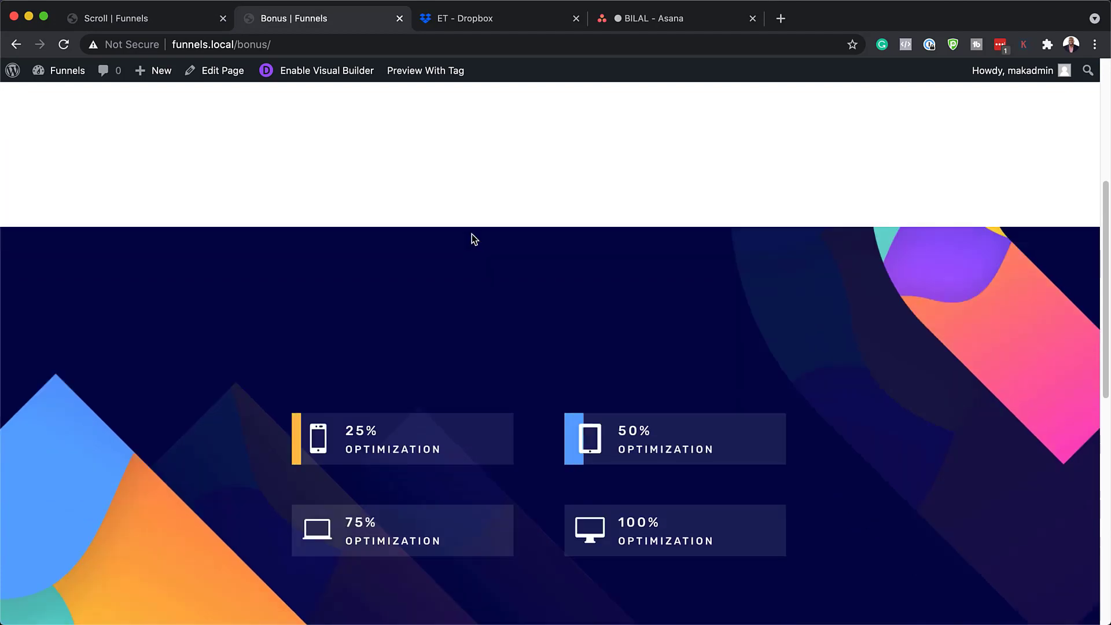
{"action": "scroll", "coordinate": [471, 235], "scroll_direction": "down", "scroll_amount": 2}
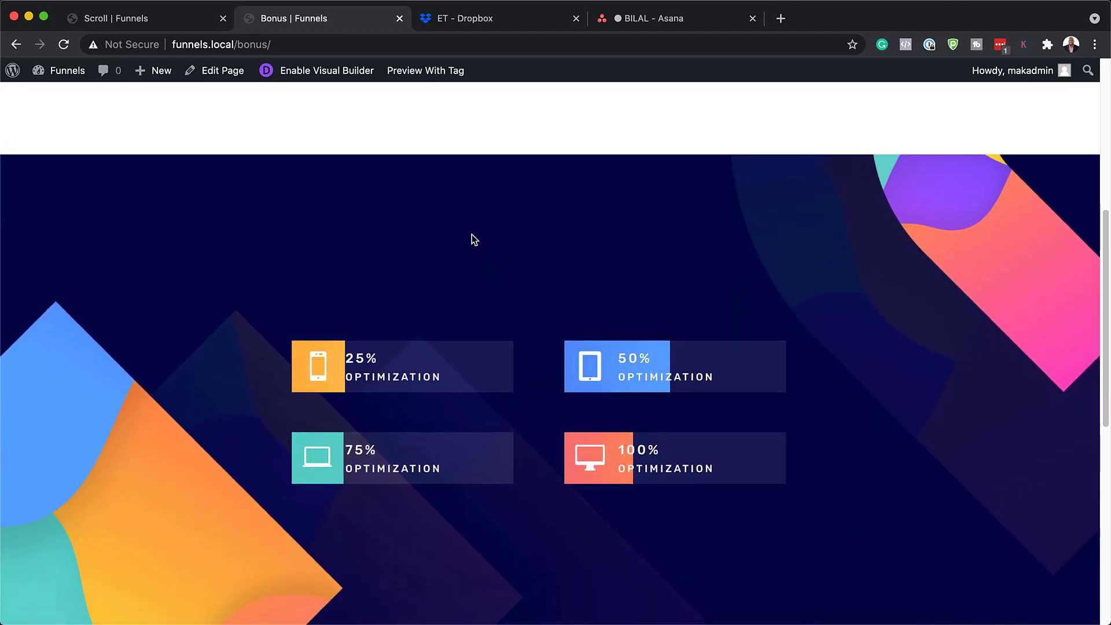
{"action": "scroll", "coordinate": [471, 235], "scroll_direction": "down", "scroll_amount": 2}
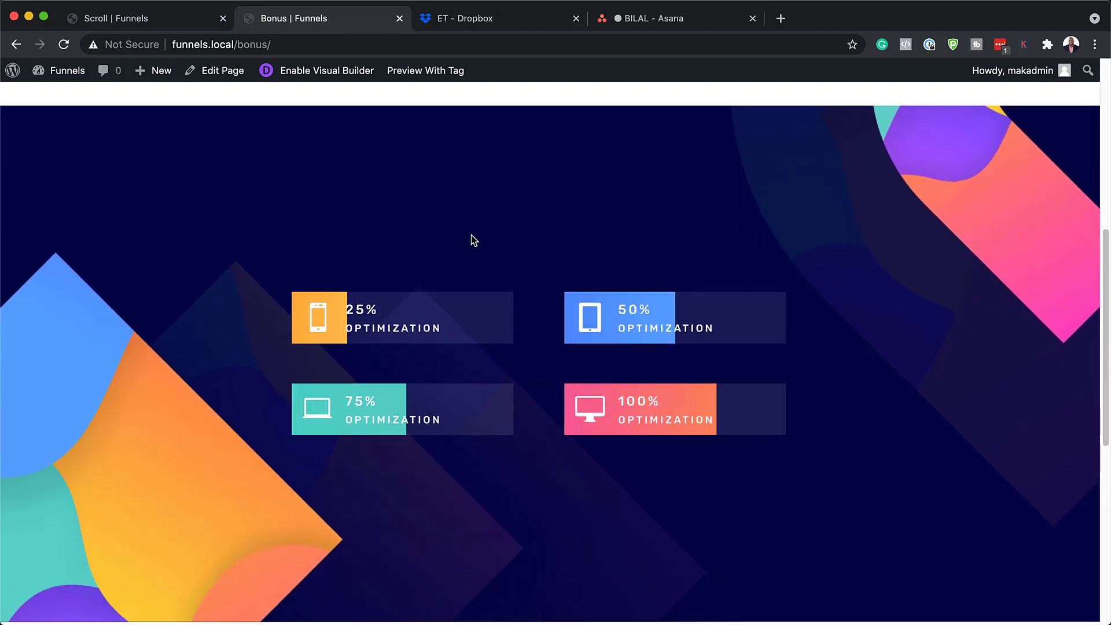
{"action": "scroll", "coordinate": [471, 235], "scroll_direction": "down", "scroll_amount": 2}
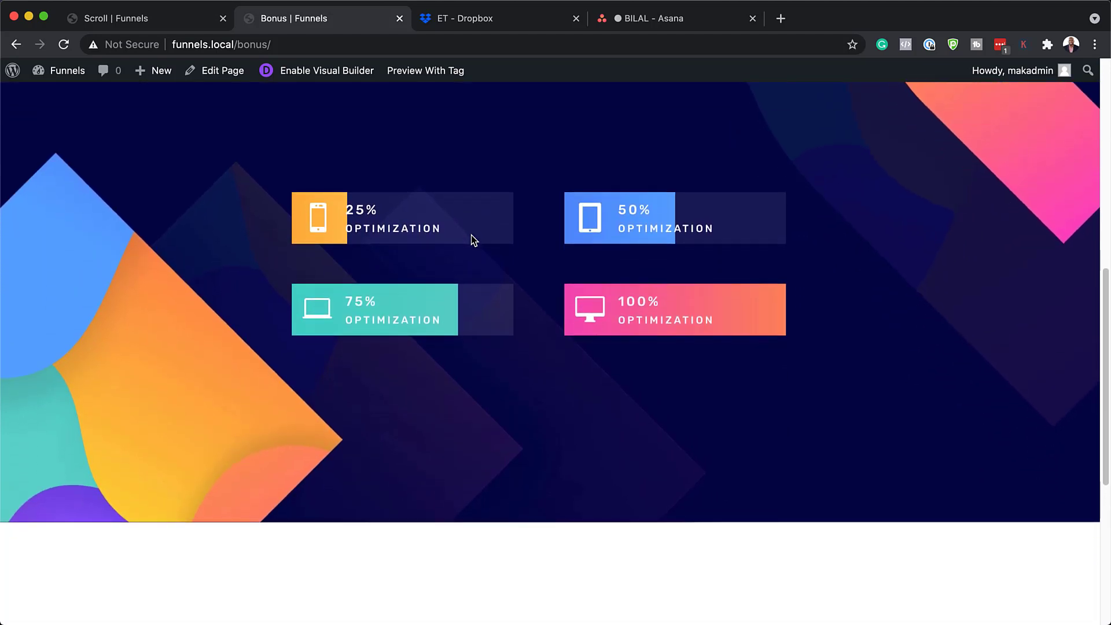
{"action": "scroll", "coordinate": [471, 235], "scroll_direction": "up", "scroll_amount": 3}
{"action": "scroll", "coordinate": [471, 235], "scroll_direction": "up", "scroll_amount": 2}
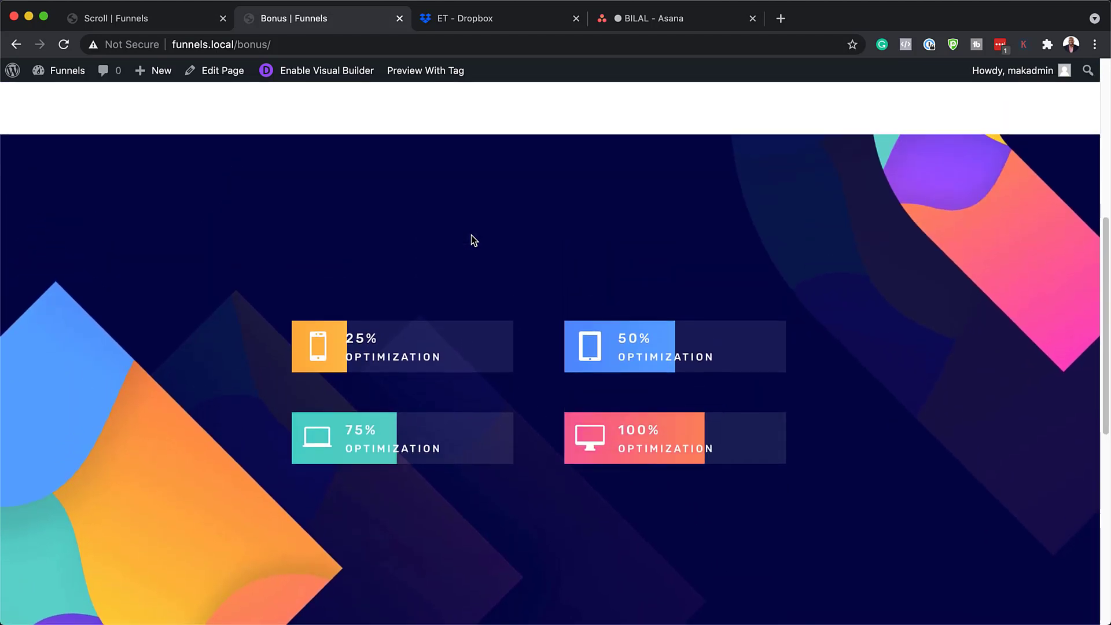